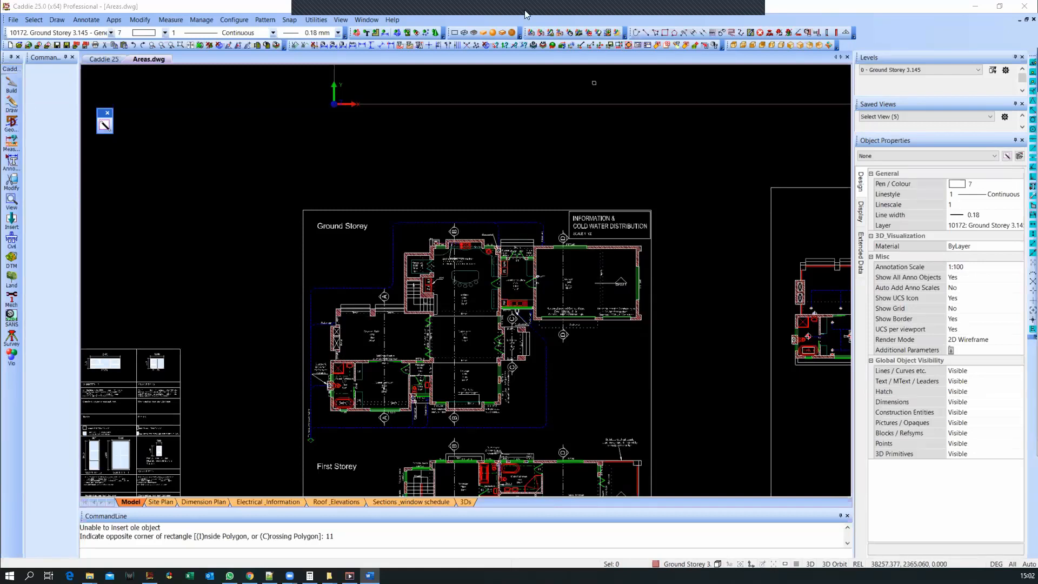
Step: Review the available DWG versions in the Drawing Defaults and close the dialog without changes
{"action": "left_click", "coordinate": [224, 20]}
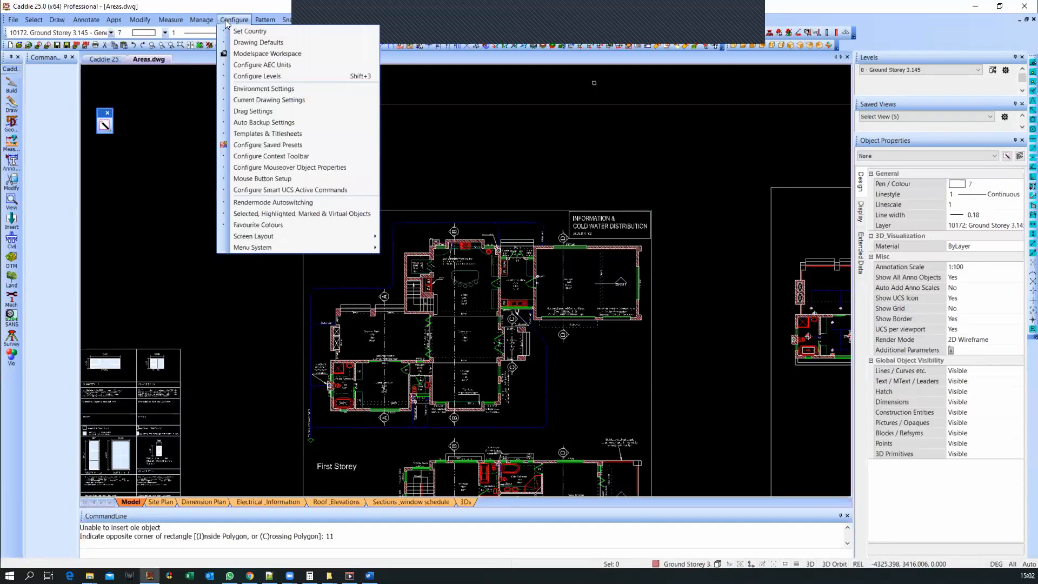
{"action": "left_click", "coordinate": [251, 43]}
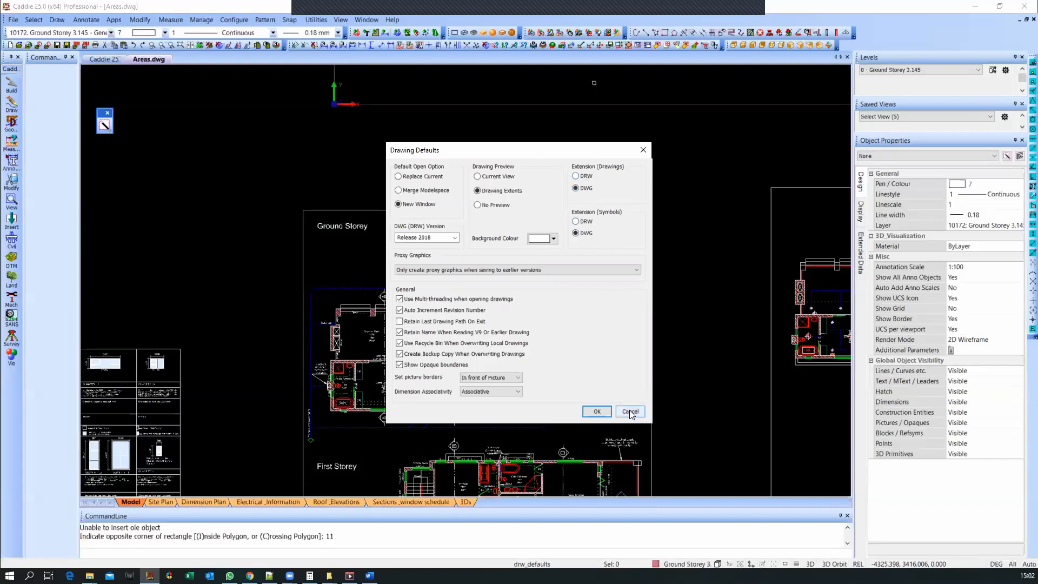
{"action": "left_click", "coordinate": [455, 238]}
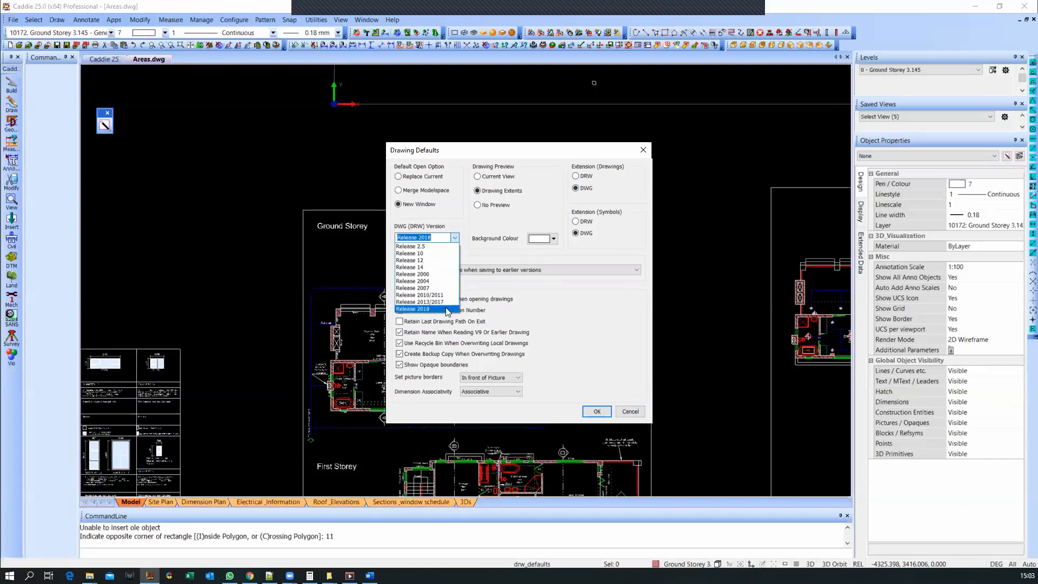
{"action": "left_click", "coordinate": [623, 244]}
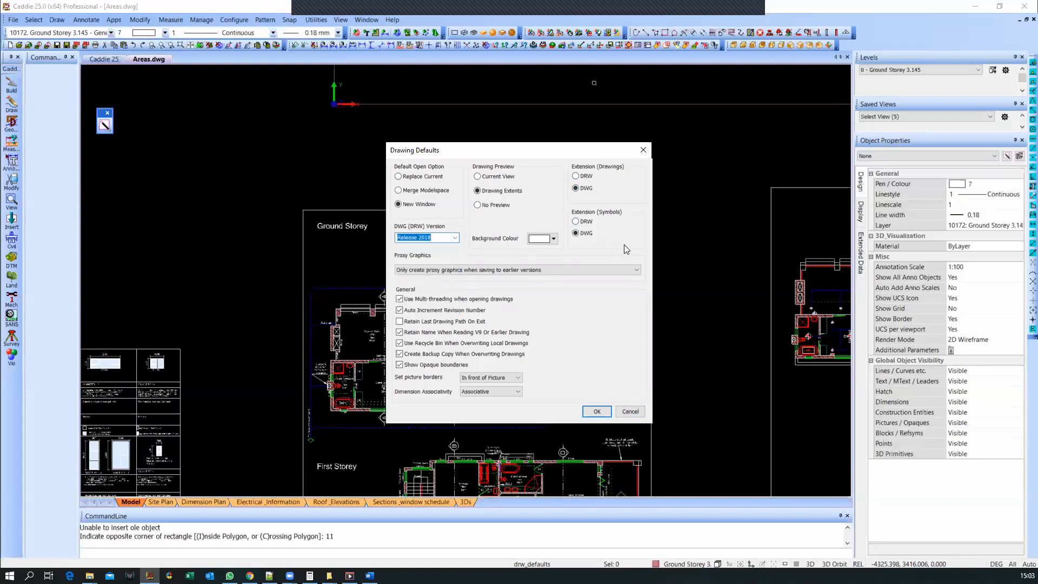
{"action": "left_click", "coordinate": [636, 408]}
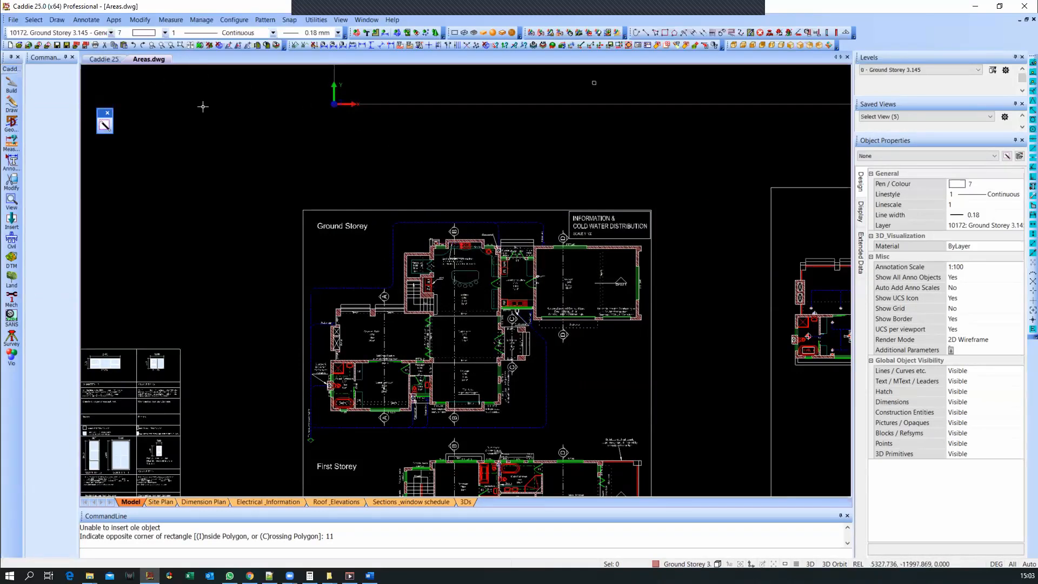
Step: Review the file types and DWG release versions offered when saving the drawing under another format, and cancel the save
{"action": "left_click", "coordinate": [77, 46]}
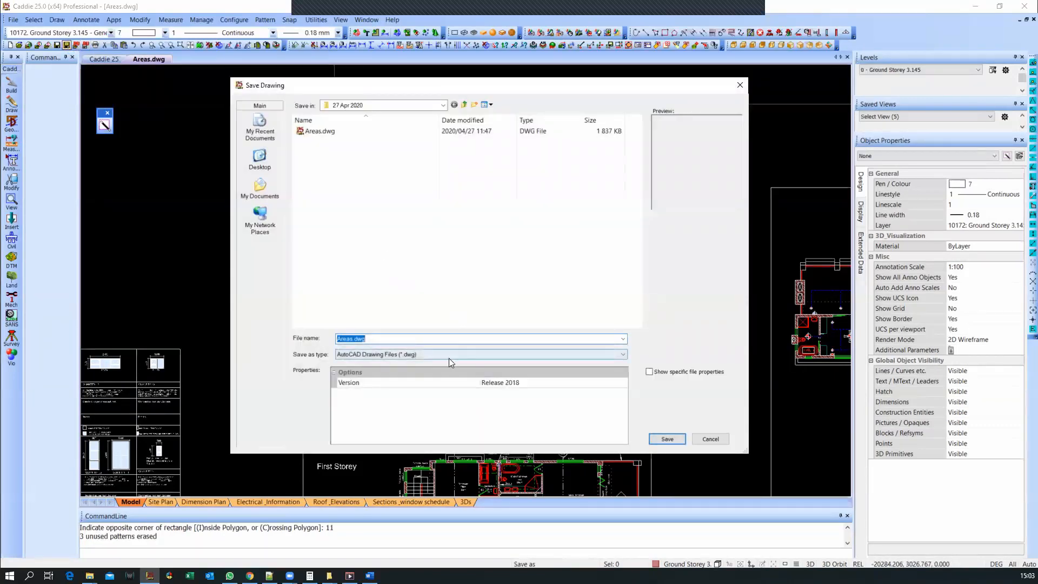
{"action": "left_click", "coordinate": [452, 354]}
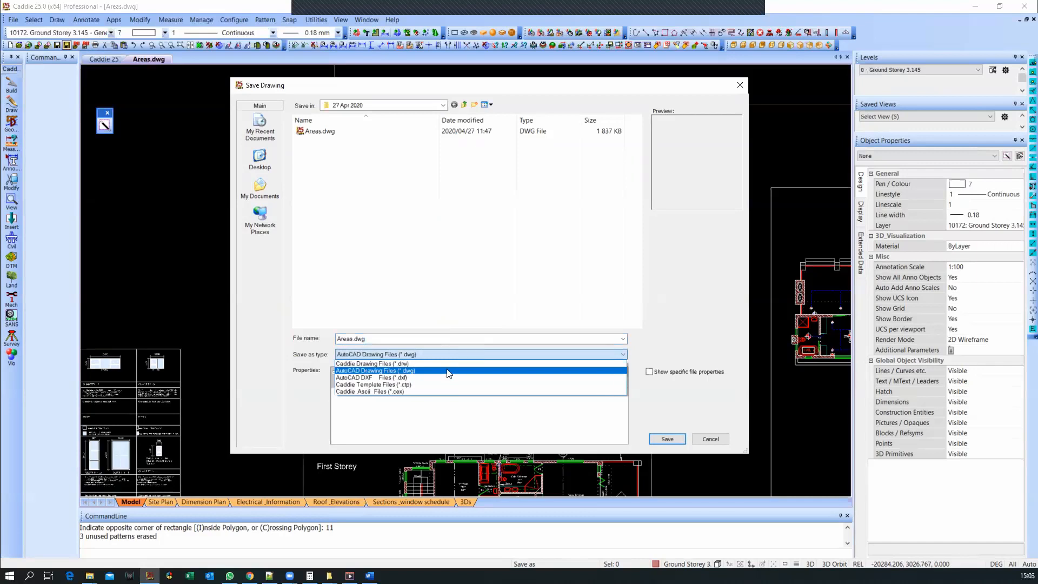
{"action": "left_click", "coordinate": [447, 371]}
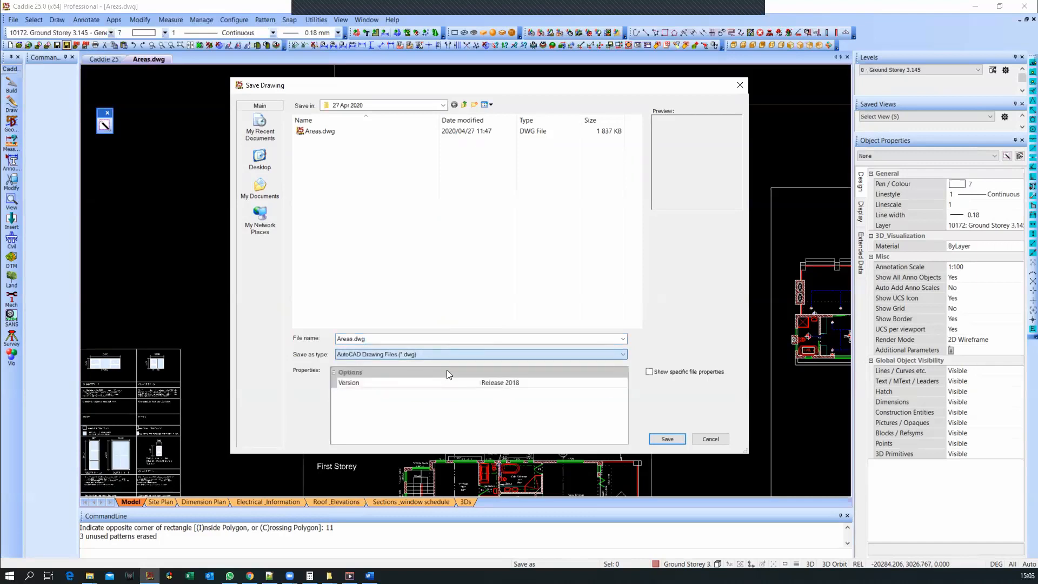
{"action": "left_click", "coordinate": [534, 383]}
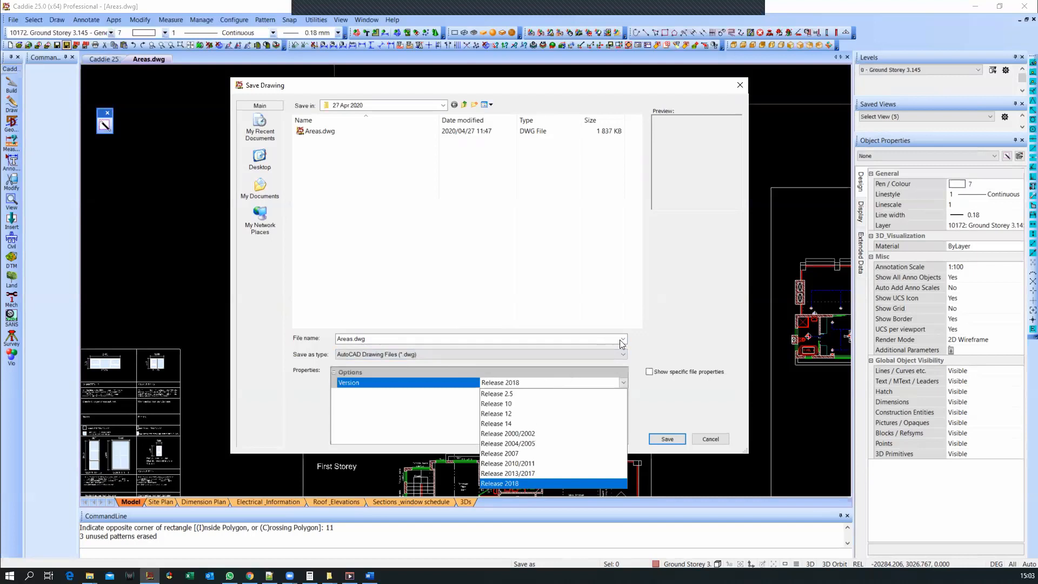
{"action": "left_click", "coordinate": [682, 310]}
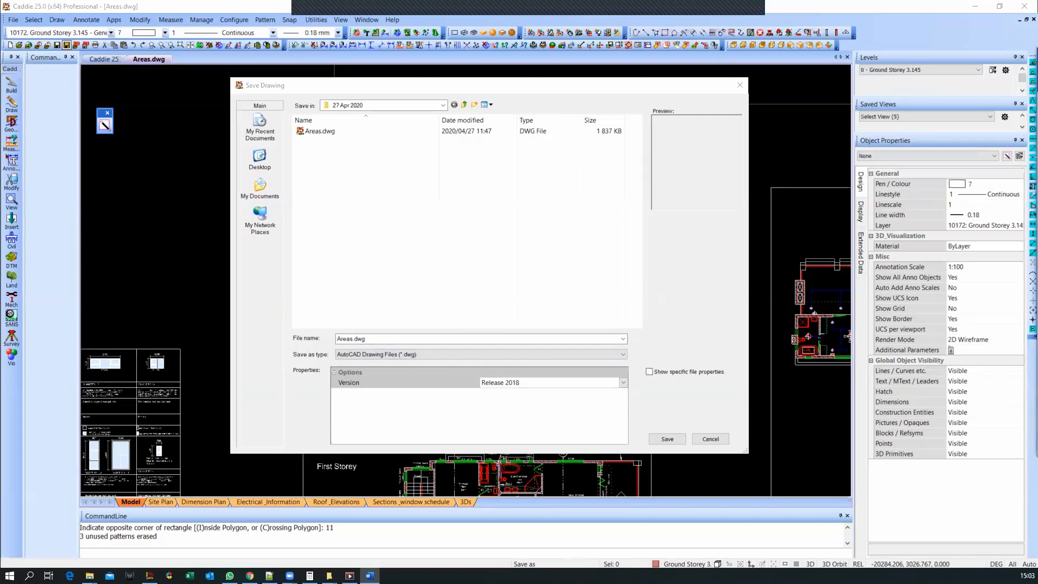
{"action": "left_click", "coordinate": [716, 437]}
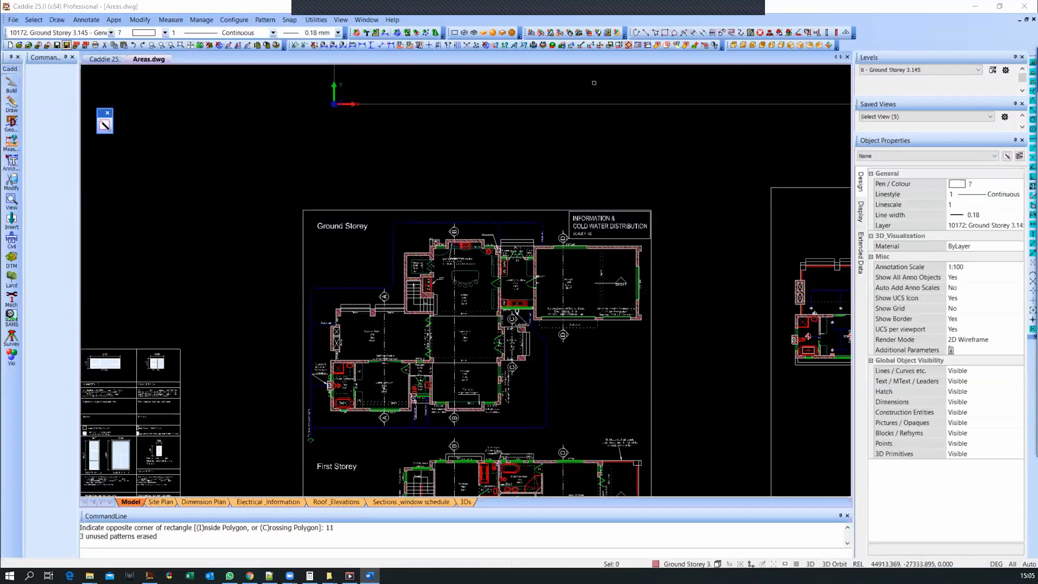
Step: Display the saved view that holds the contact details
{"action": "left_click", "coordinate": [909, 117]}
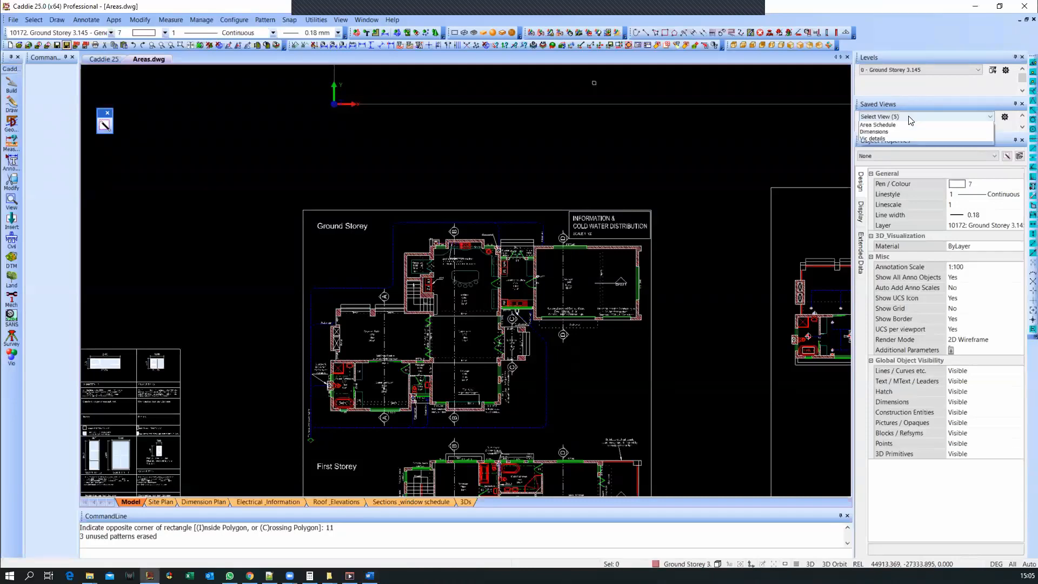
{"action": "left_click", "coordinate": [897, 152]}
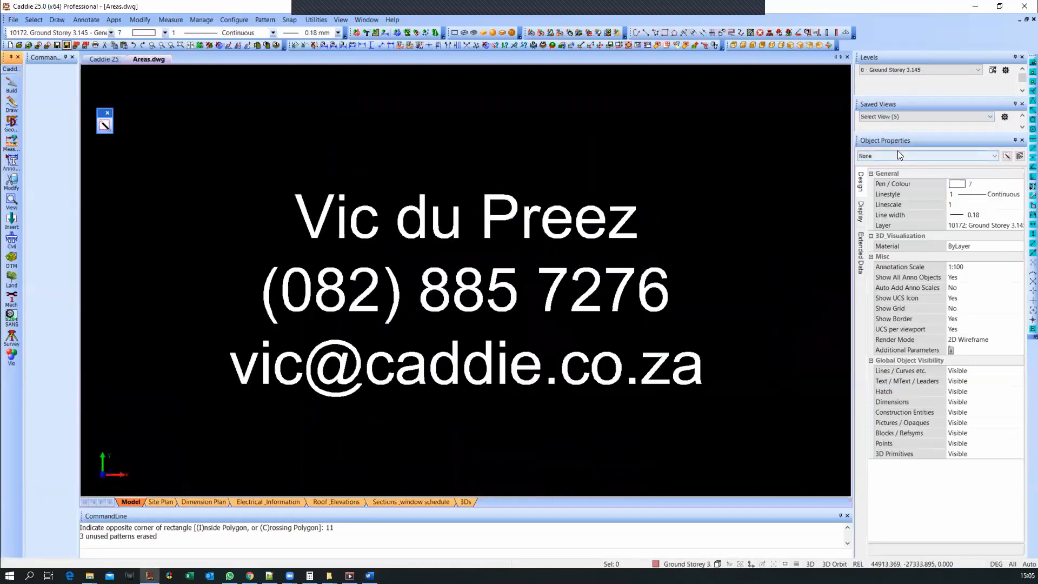
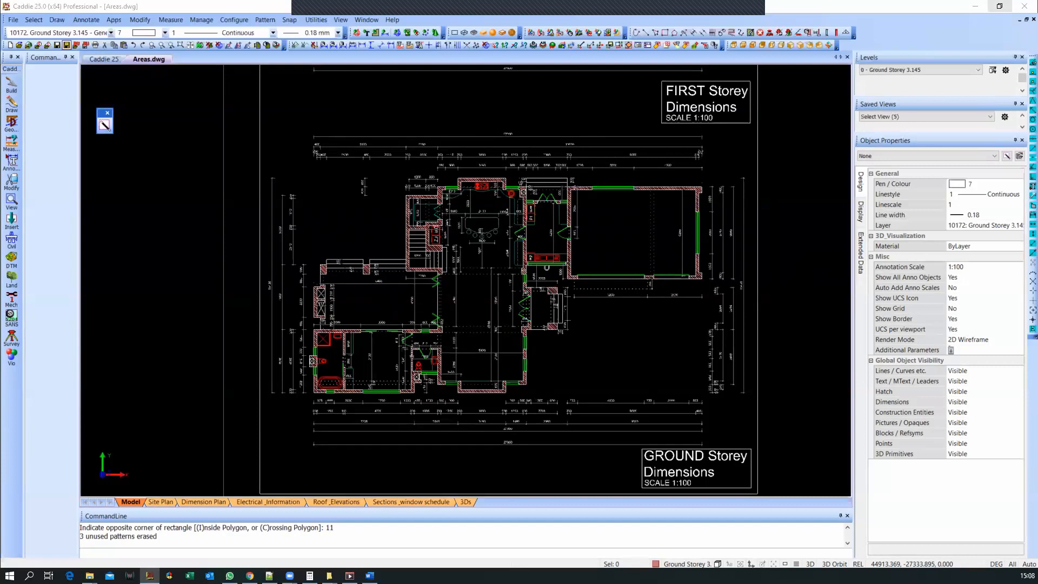
Step: Inspect the properties of the overall dimension line above the ground storey plan and deselect it
{"action": "key", "text": "alt+Tab"}
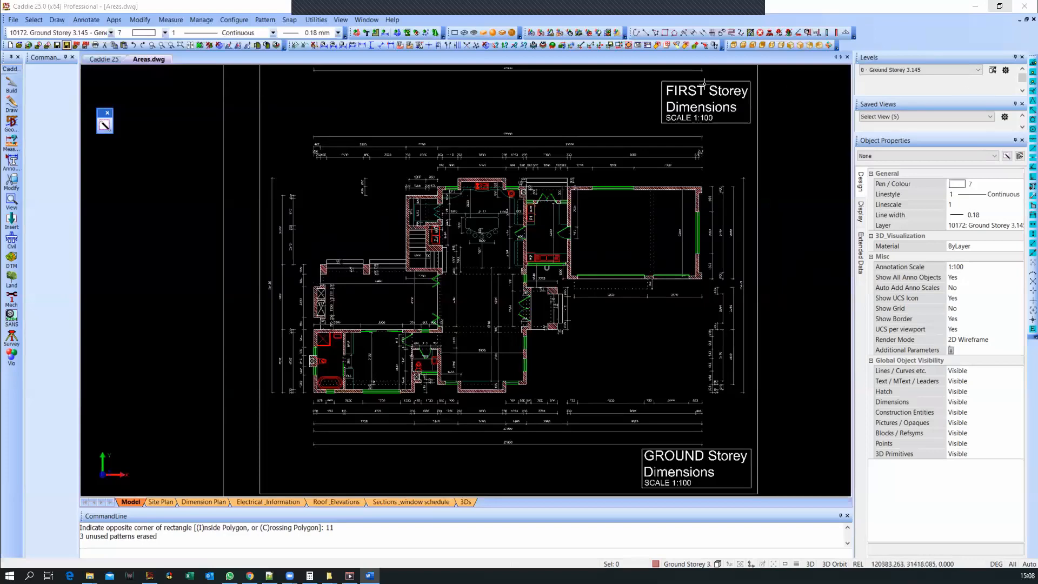
{"action": "scroll", "coordinate": [508, 124], "scroll_direction": "up", "scroll_amount": 2}
{"action": "scroll", "coordinate": [425, 189], "scroll_direction": "up", "scroll_amount": 2}
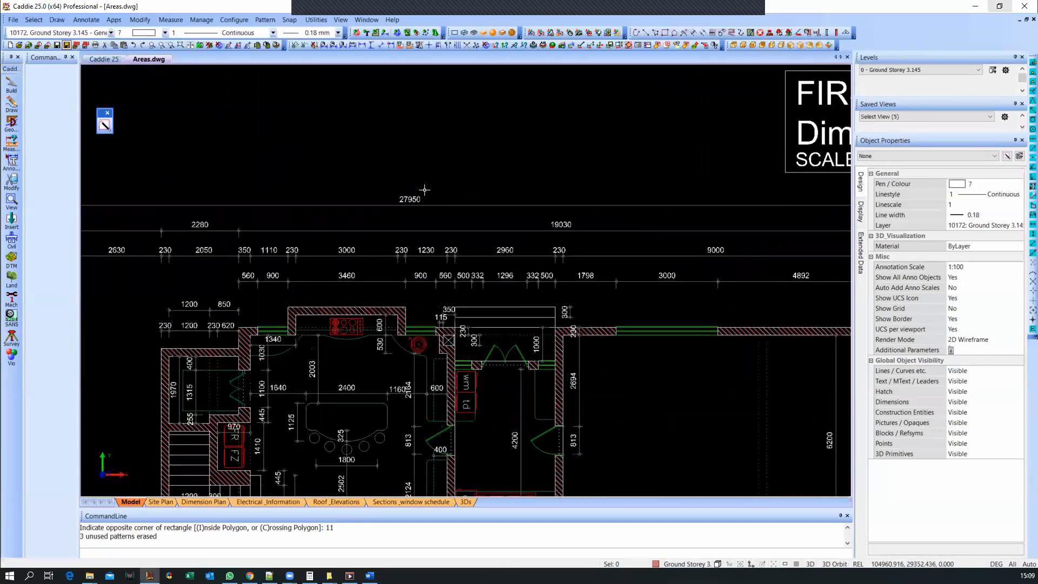
{"action": "scroll", "coordinate": [428, 184], "scroll_direction": "down", "scroll_amount": 2}
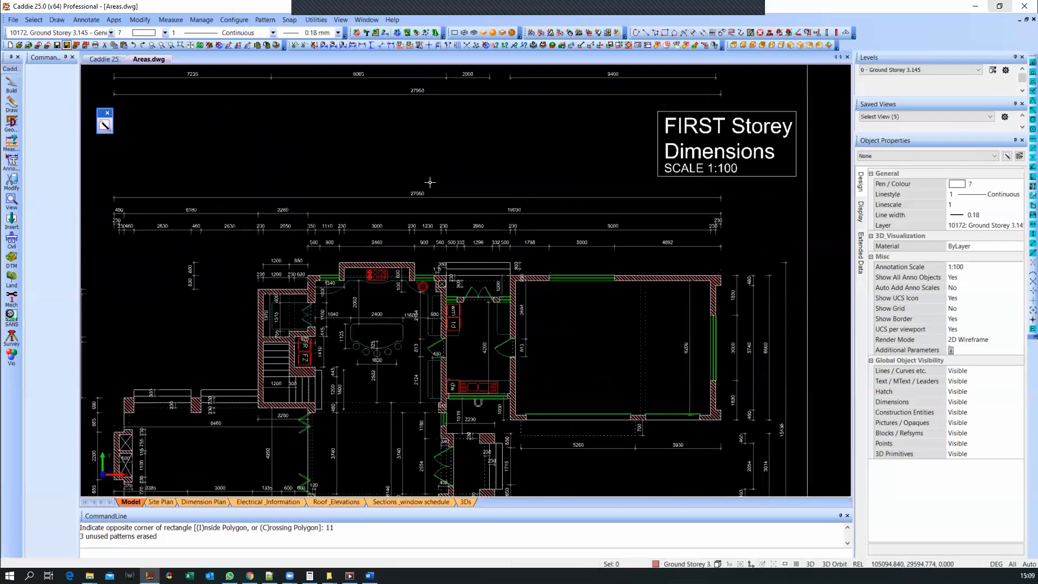
{"action": "left_click", "coordinate": [432, 197]}
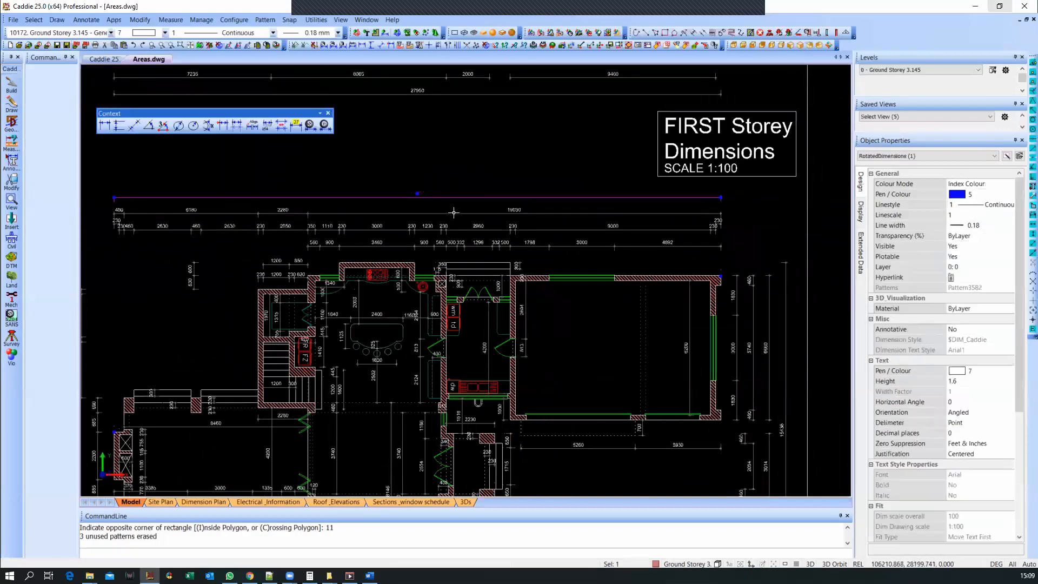
{"action": "key", "text": "Escape"}
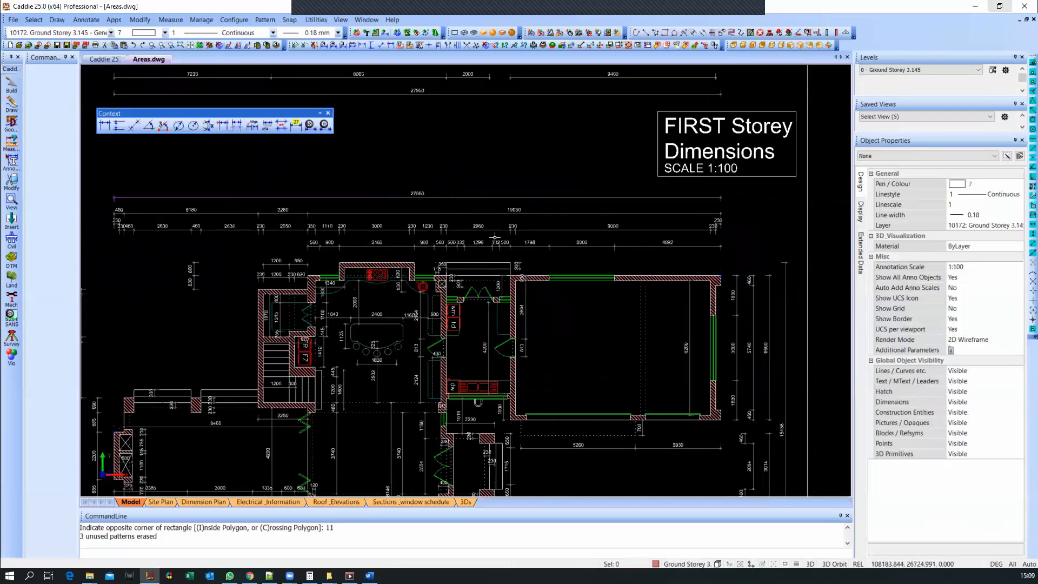
{"action": "left_click", "coordinate": [468, 191]}
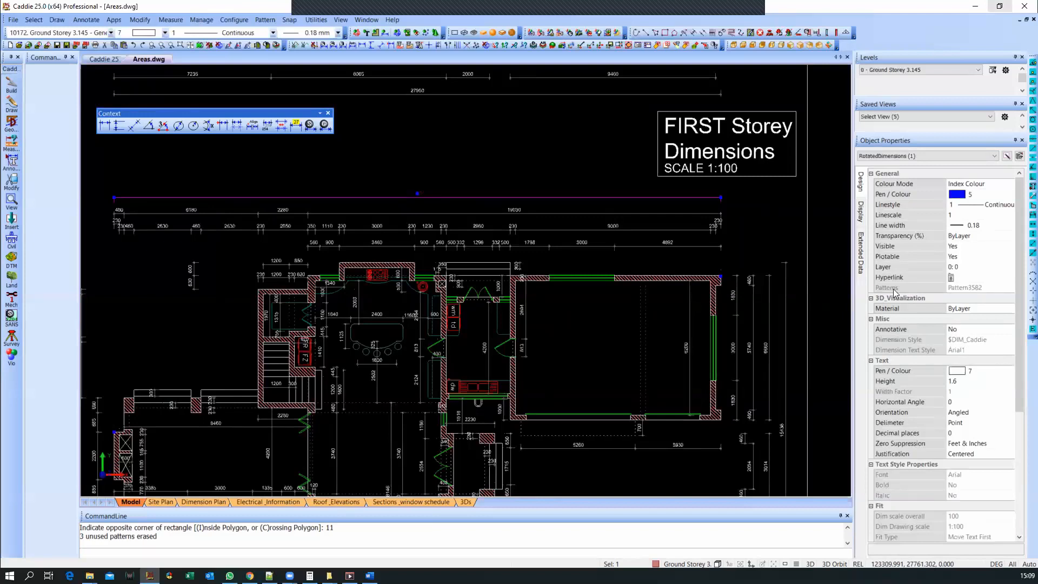
{"action": "key", "text": "Escape"}
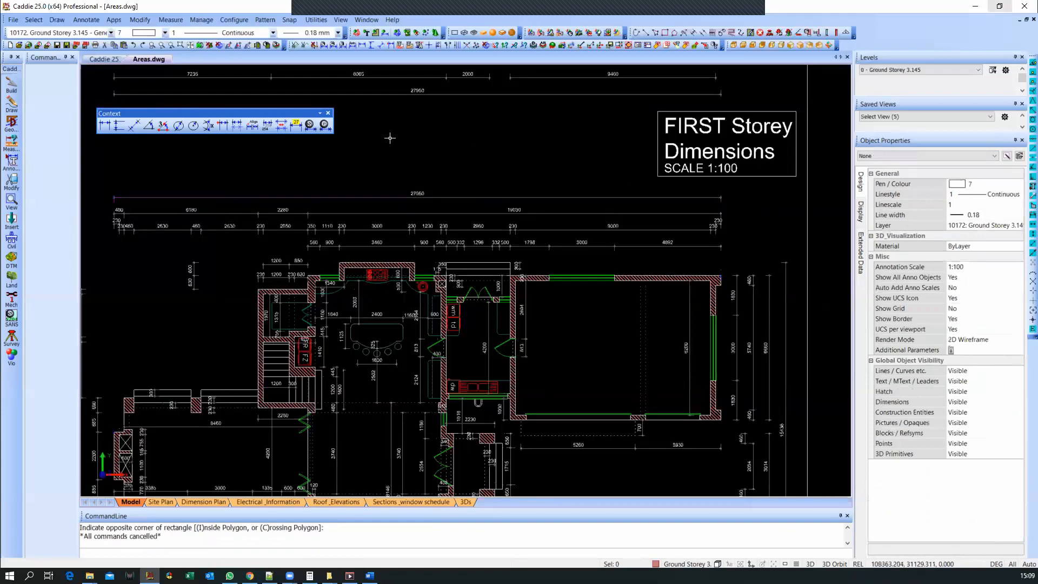
Step: Open the $DIM_Caddie dimension style for modification and set its overall scale to 1:100
{"action": "left_click", "coordinate": [310, 125]}
{"action": "left_click", "coordinate": [400, 222]}
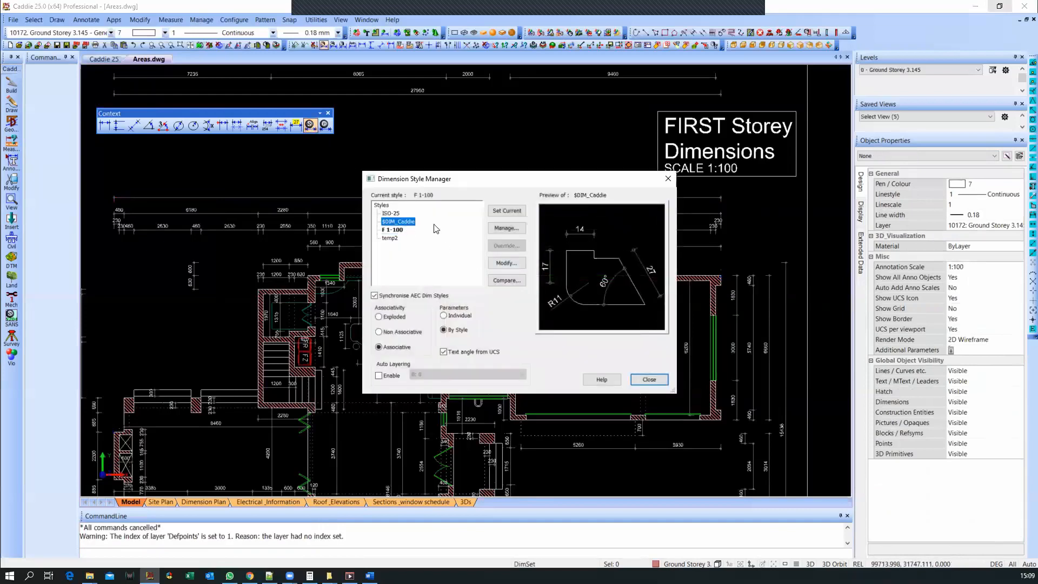
{"action": "left_click", "coordinate": [522, 264]}
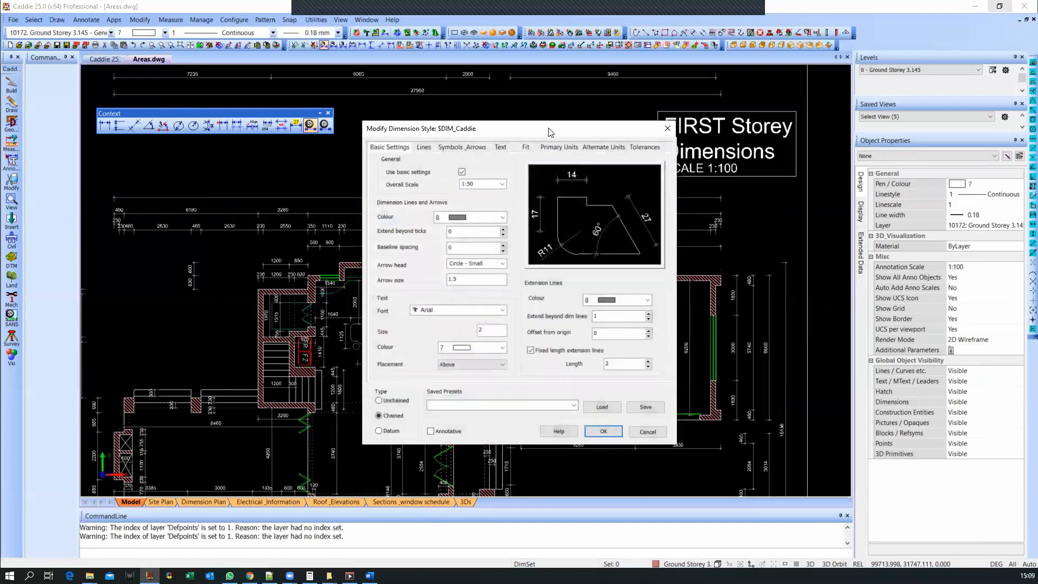
{"action": "left_click", "coordinate": [501, 184]}
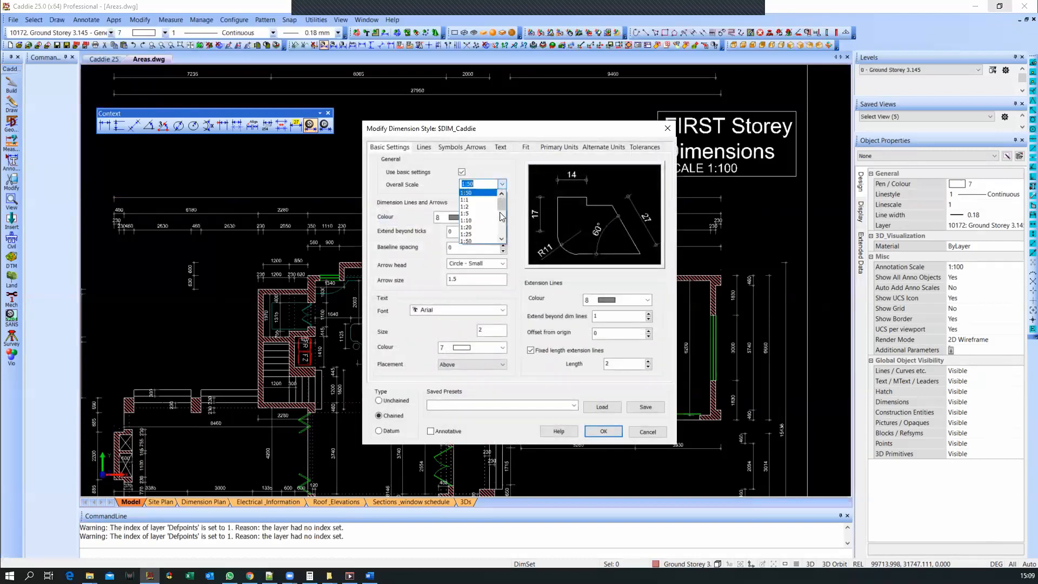
{"action": "scroll", "coordinate": [489, 237], "scroll_direction": "down", "scroll_amount": 1}
{"action": "left_click", "coordinate": [488, 238]}
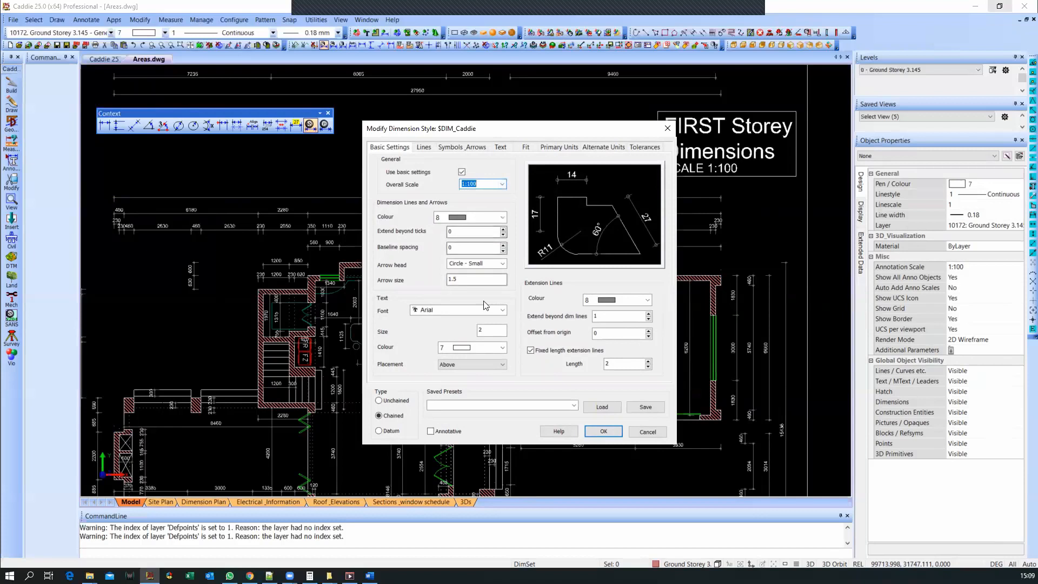
Step: Set the $DIM_Caddie style's text colour to green (3), confirm the style changes and close the Dimension Style Manager
{"action": "left_click", "coordinate": [486, 347]}
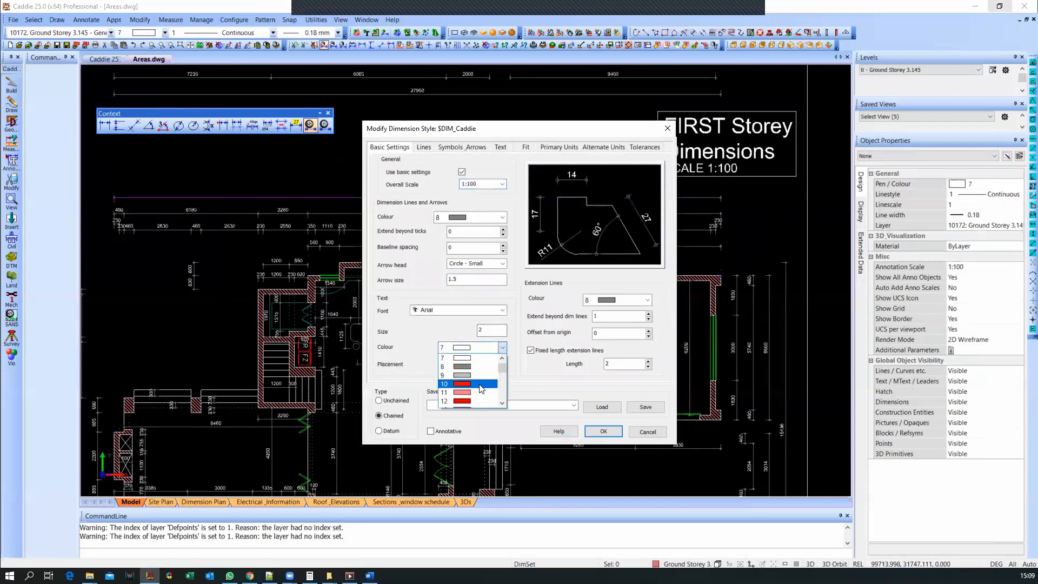
{"action": "left_click", "coordinate": [481, 384]}
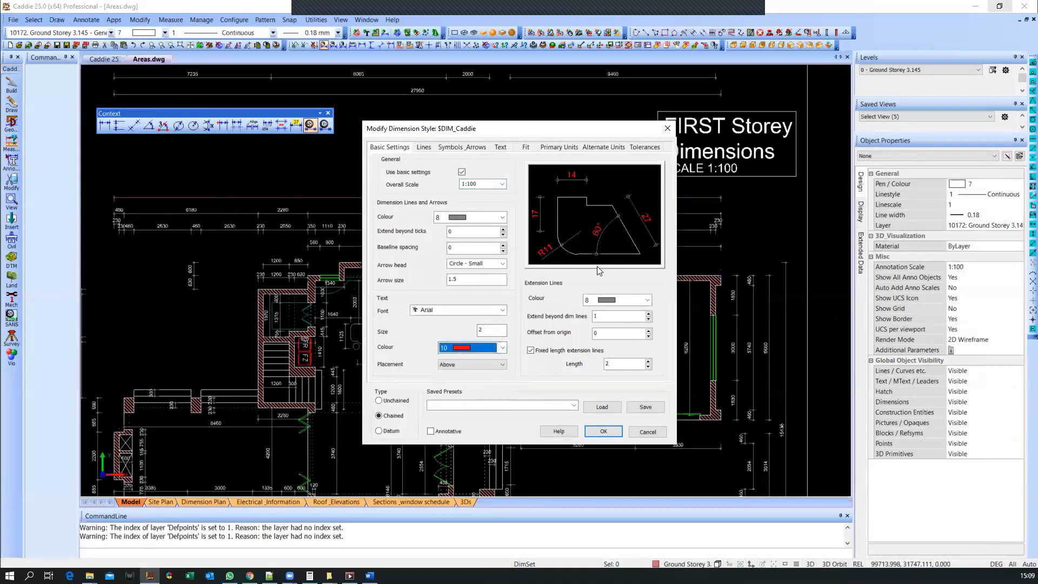
{"action": "left_click", "coordinate": [493, 352]}
{"action": "scroll", "coordinate": [477, 381], "scroll_direction": "up", "scroll_amount": 3}
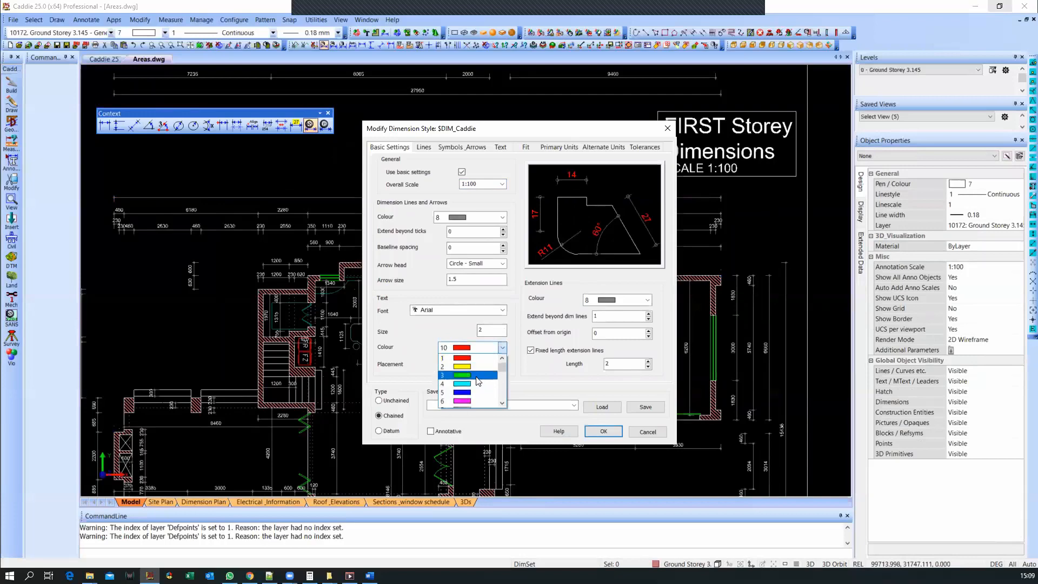
{"action": "left_click", "coordinate": [477, 377]}
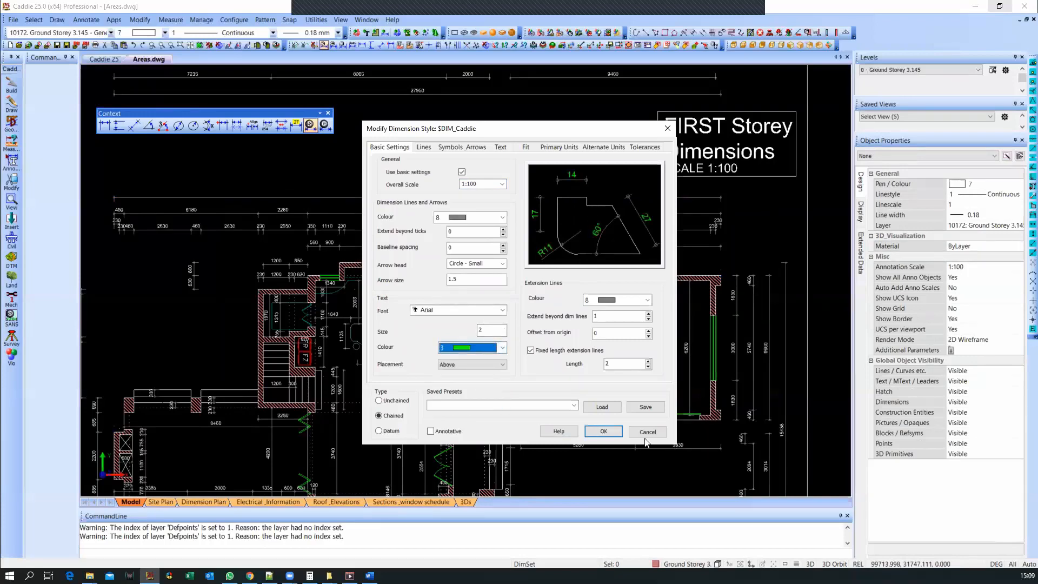
{"action": "left_click", "coordinate": [602, 430]}
{"action": "left_click", "coordinate": [649, 379]}
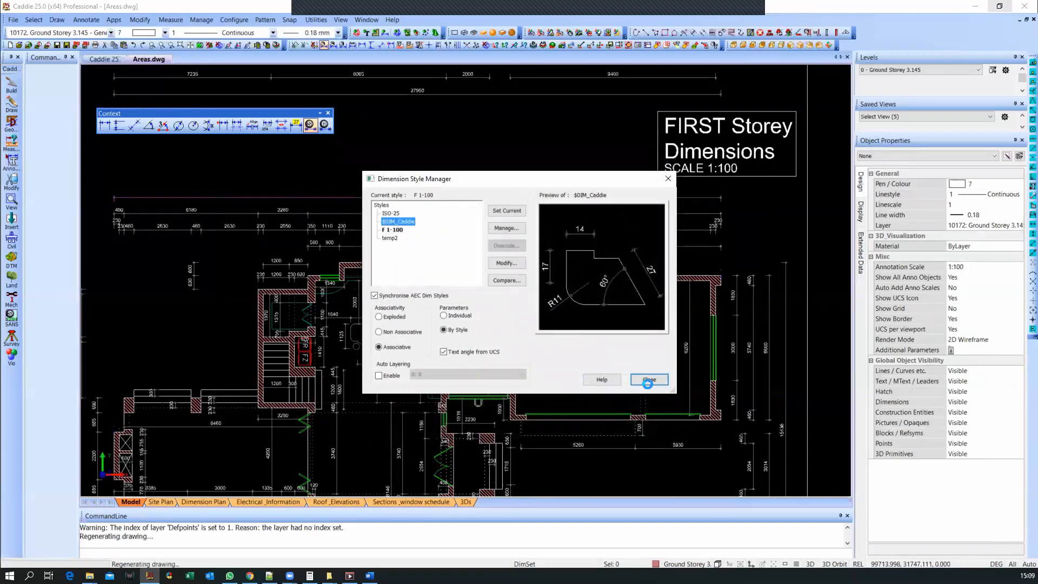
{"action": "left_click", "coordinate": [569, 315]}
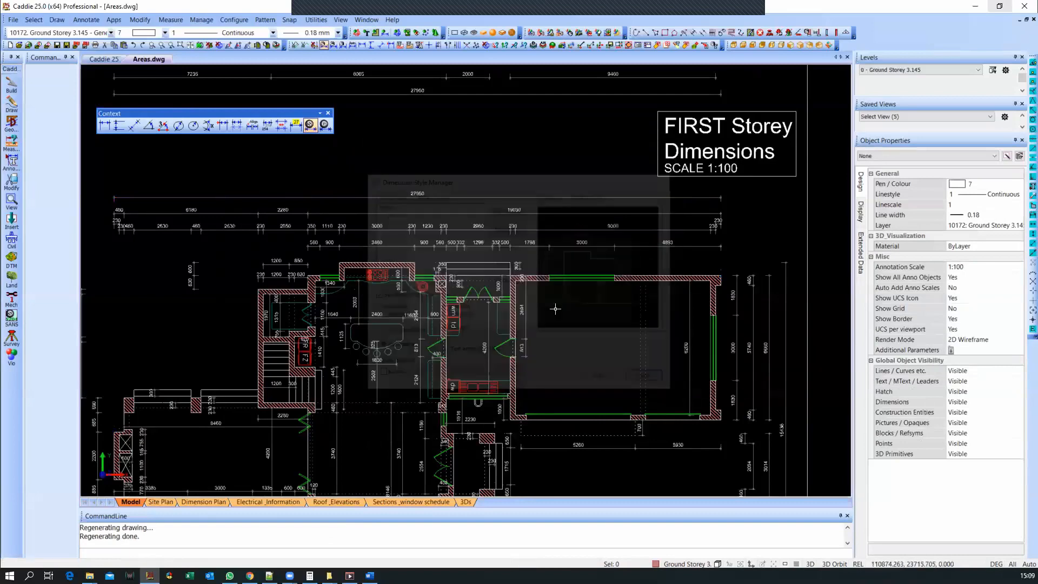
Step: Apply the modified dimension parameters to the 27950, 19030, 9000 and 2960 dimensions above the ground storey plan
{"action": "left_click", "coordinate": [202, 19]}
{"action": "mouse_move", "coordinate": [263, 264]}
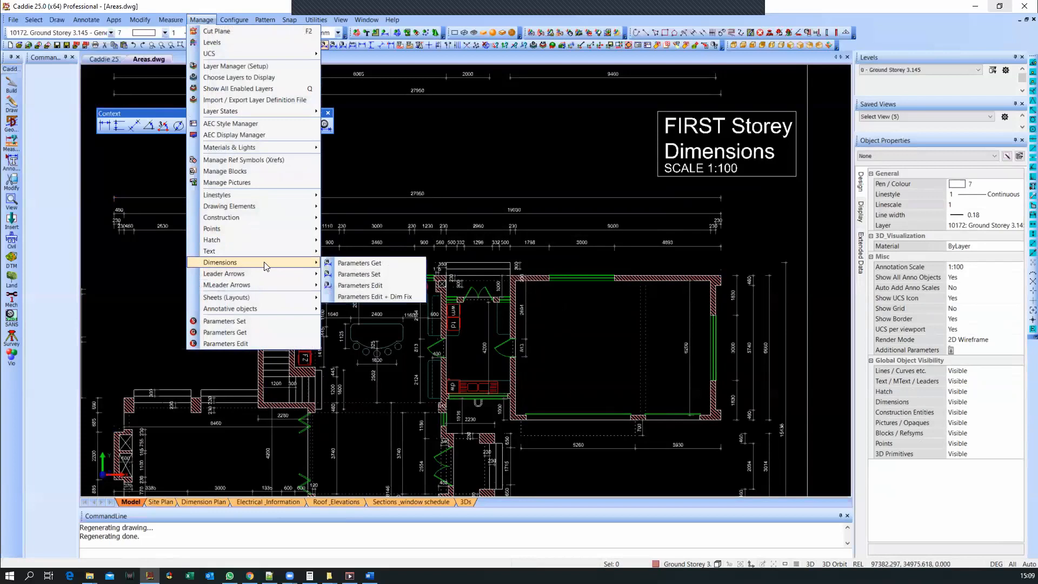
{"action": "left_click", "coordinate": [360, 297]}
{"action": "left_click", "coordinate": [436, 196]}
{"action": "left_click", "coordinate": [511, 210]}
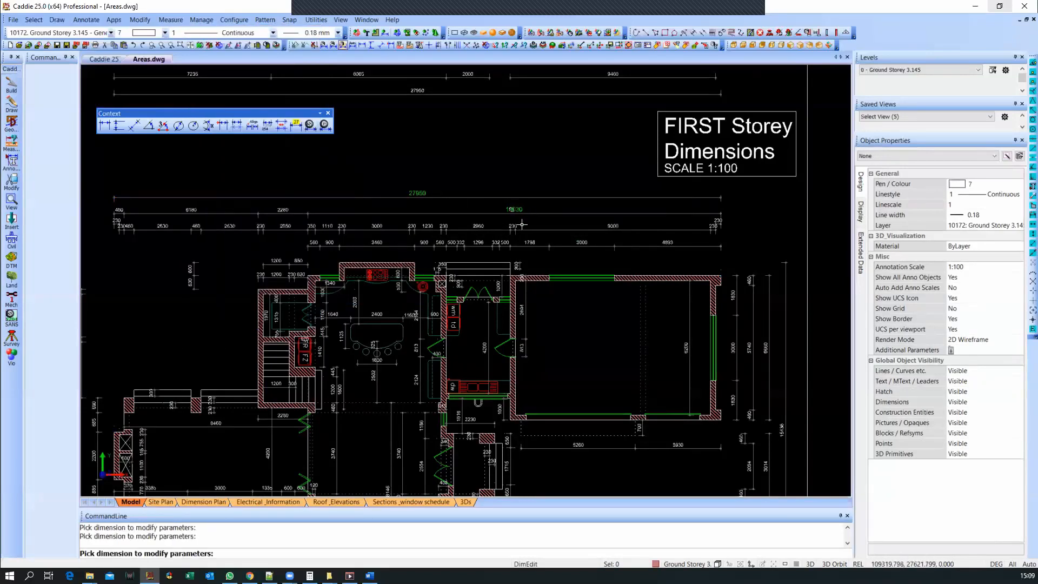
{"action": "left_click", "coordinate": [612, 227]}
{"action": "left_click", "coordinate": [479, 225]}
{"action": "key", "text": "Escape"}
{"action": "scroll", "coordinate": [500, 167], "scroll_direction": "down", "scroll_amount": 1}
{"action": "scroll", "coordinate": [499, 166], "scroll_direction": "down", "scroll_amount": 1}
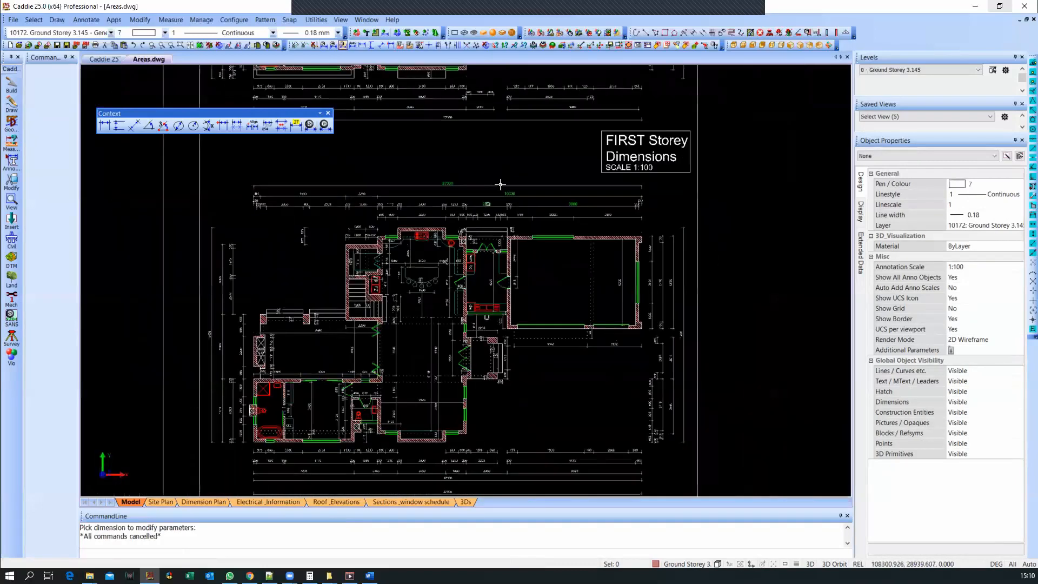
{"action": "scroll", "coordinate": [497, 176], "scroll_direction": "down", "scroll_amount": 1}
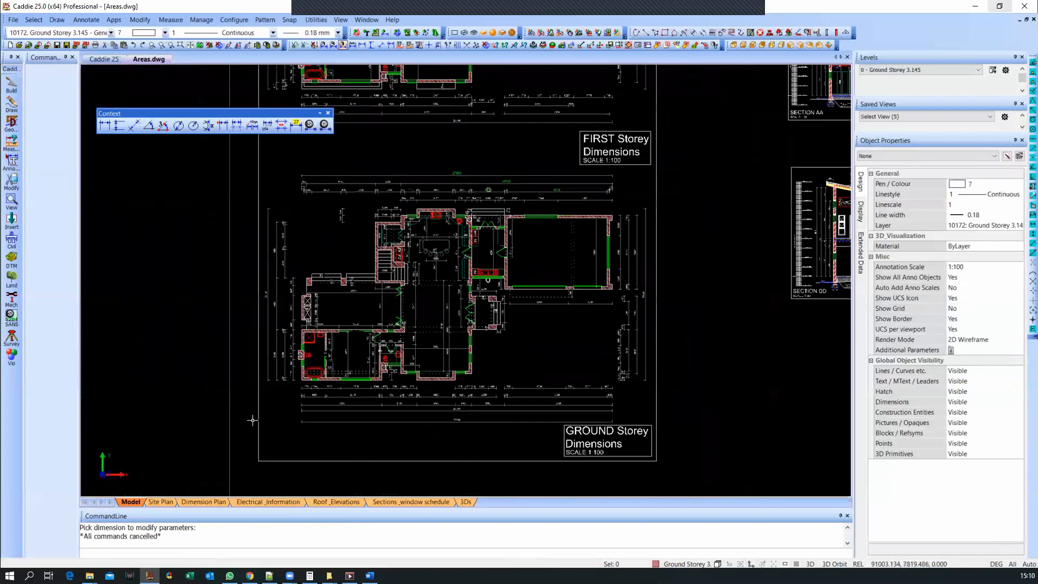
Step: Window-select the ground storey plan, filter the selection to rotated dimensions only, store it and deselect
{"action": "key", "text": "ctrl+d"}
{"action": "key", "text": "ctrl+d"}
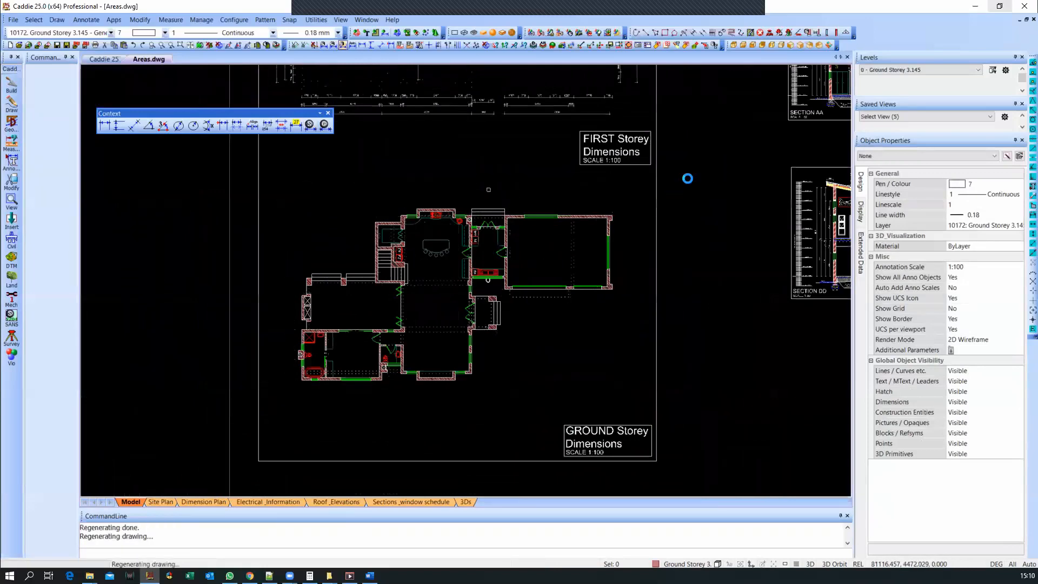
{"action": "left_click", "coordinate": [170, 438]}
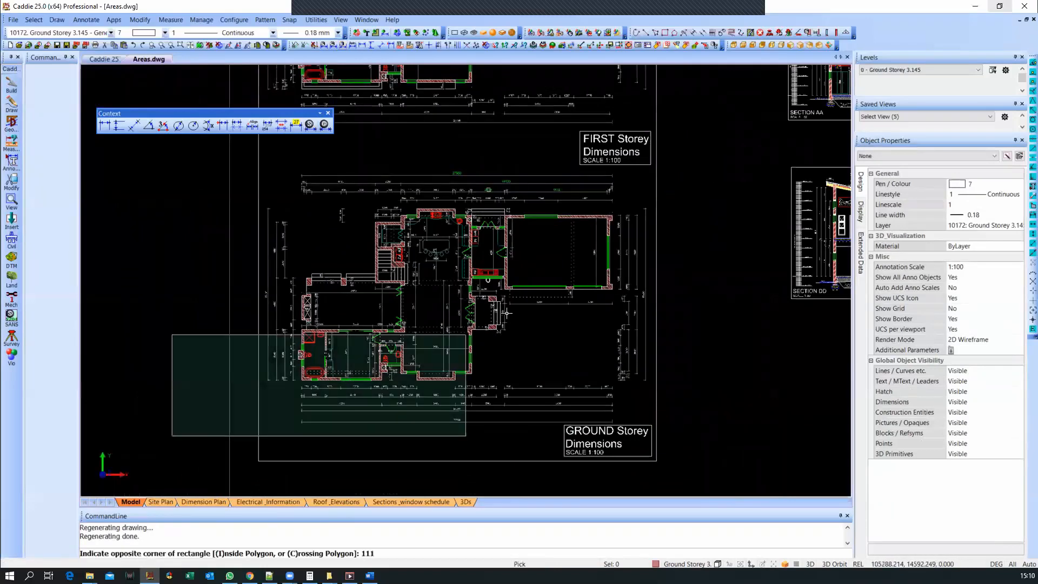
{"action": "left_click", "coordinate": [672, 164]}
{"action": "left_click", "coordinate": [994, 156]}
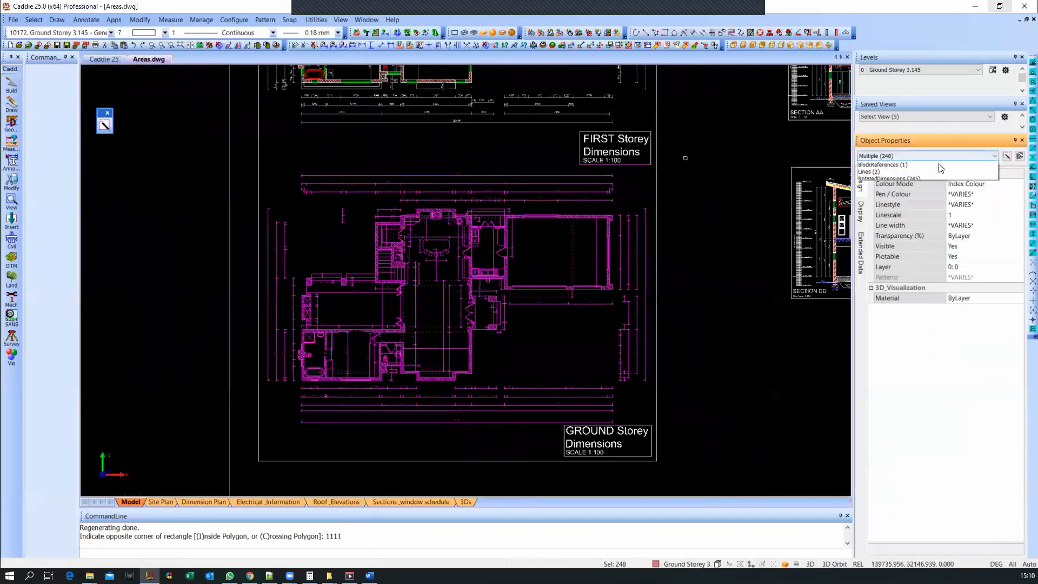
{"action": "left_click", "coordinate": [886, 188]}
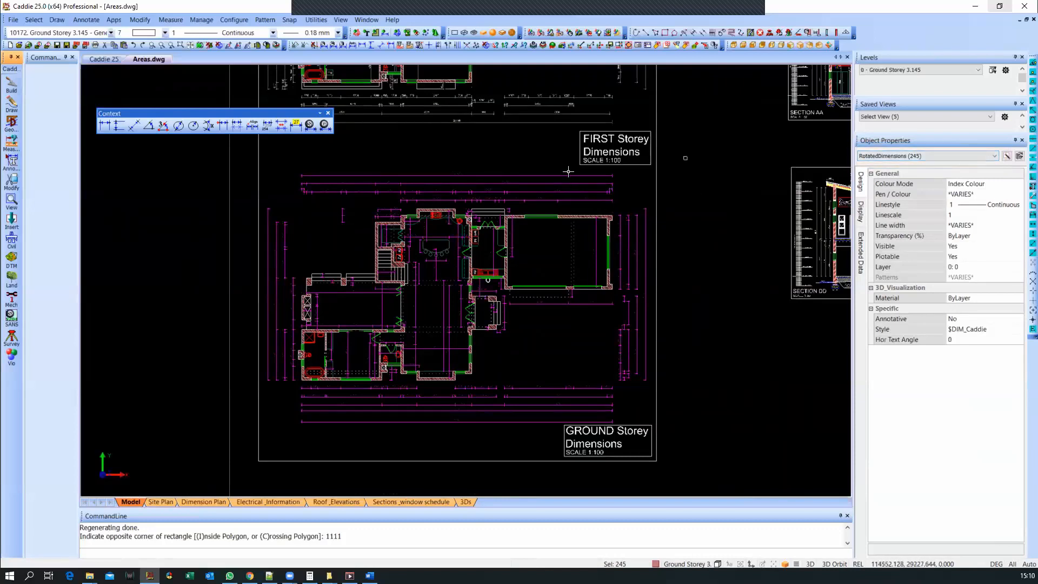
{"action": "key", "text": "Escape"}
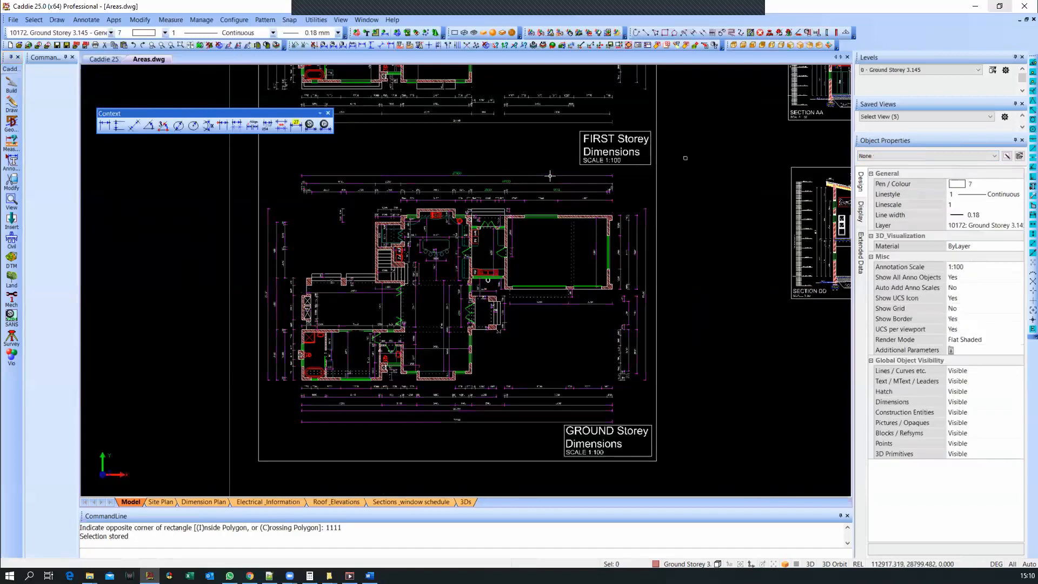
Step: Select all objects of the same type as the overall ground storey dimension, check the selected object types, and clear the selection
{"action": "left_click", "coordinate": [550, 176]}
{"action": "double_click", "coordinate": [550, 176]}
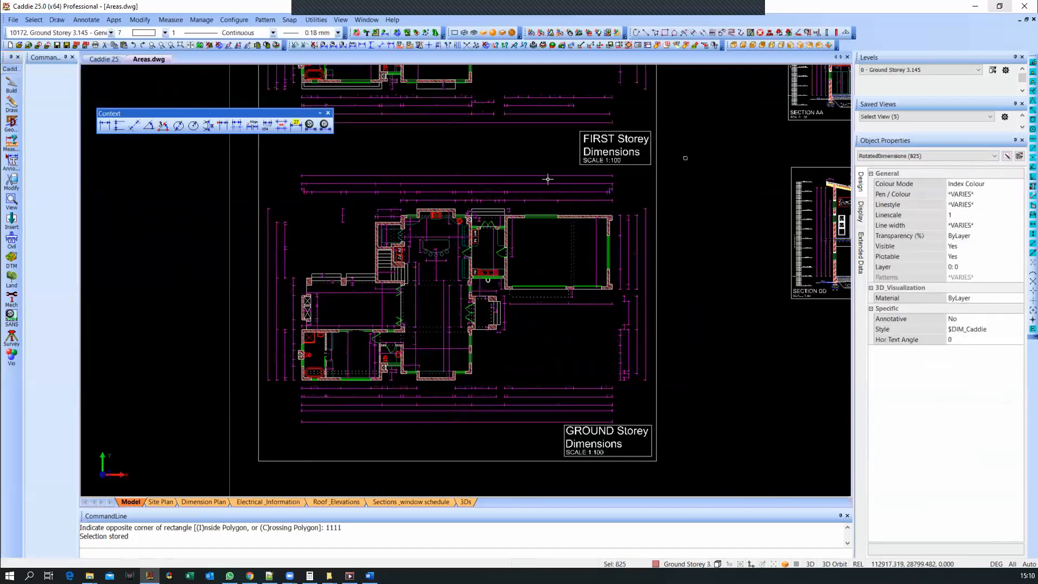
{"action": "left_click", "coordinate": [922, 154]}
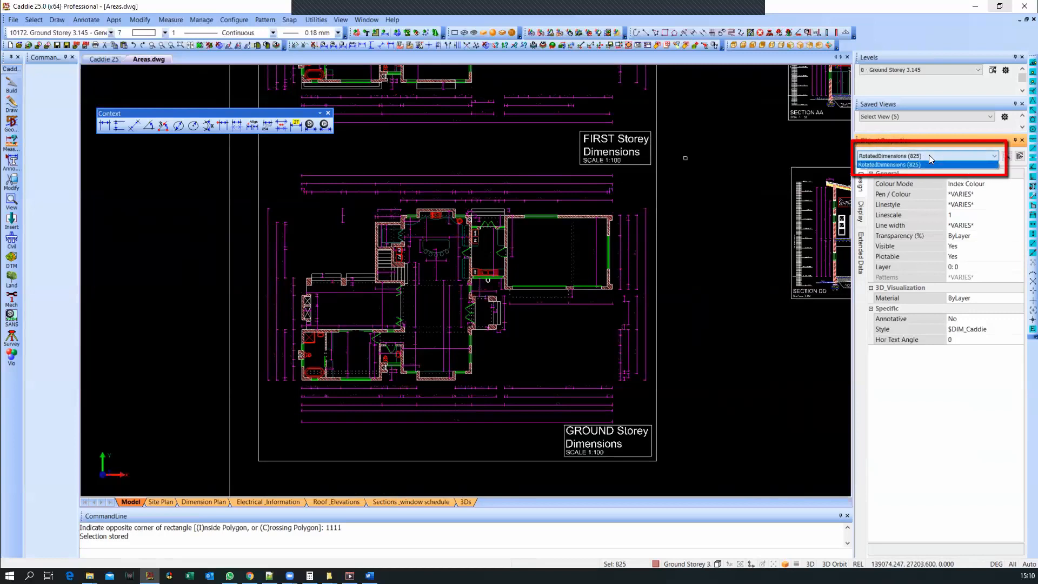
{"action": "left_click", "coordinate": [928, 154]}
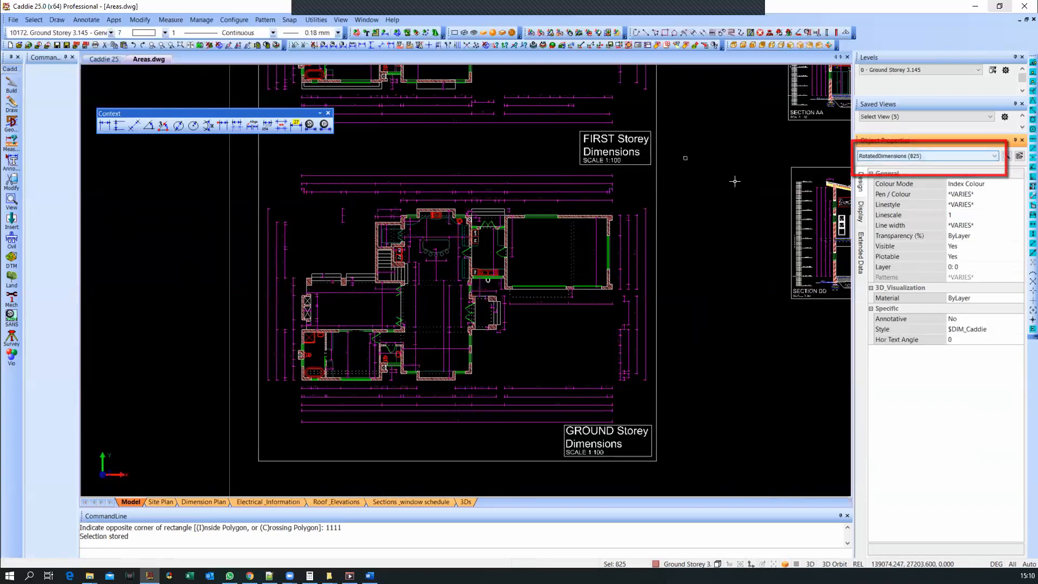
{"action": "key", "text": "Escape"}
{"action": "key", "text": "Escape"}
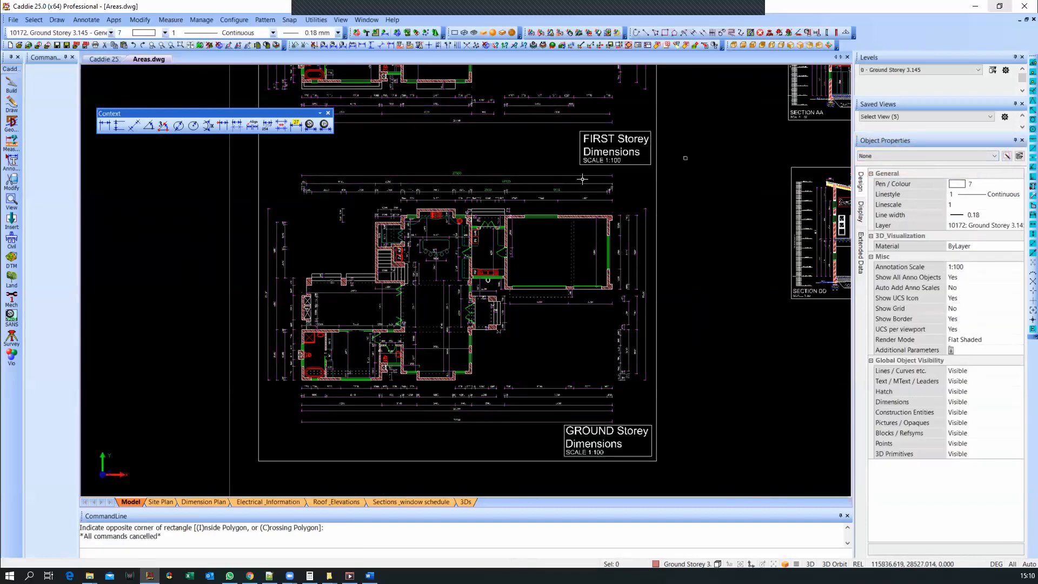
Step: Recall the stored selection of ground storey dimensions, clear it, and review the available selection commands
{"action": "key", "text": "r"}
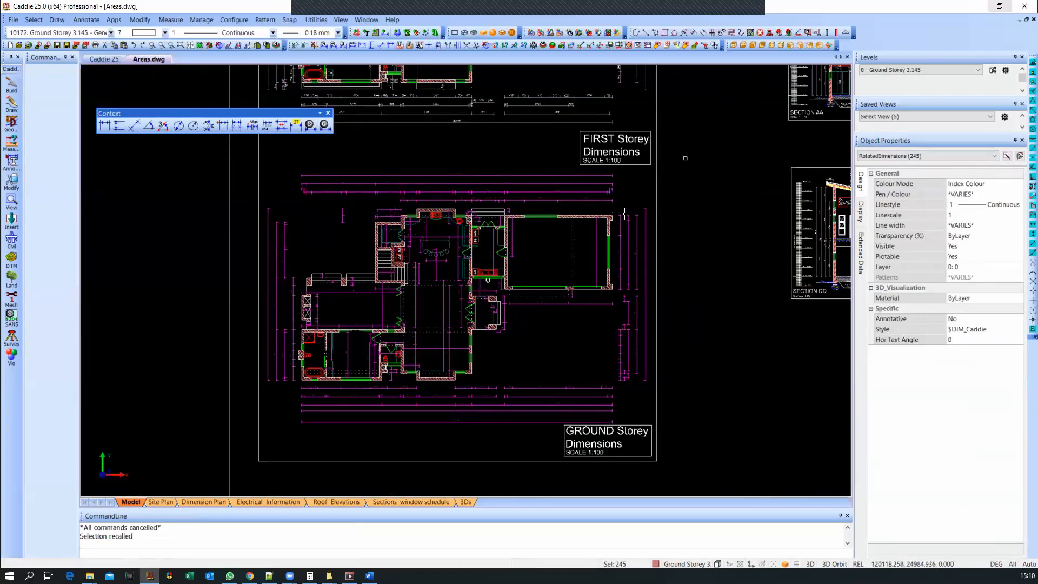
{"action": "key", "text": "Escape"}
{"action": "left_click", "coordinate": [33, 20]}
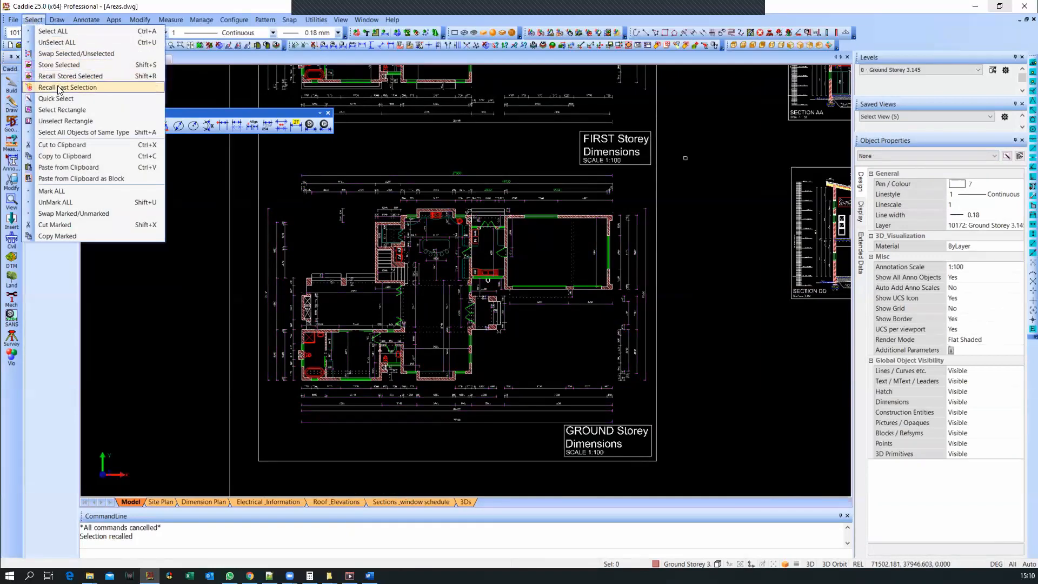
{"action": "key", "text": "Escape"}
{"action": "key", "text": "Escape"}
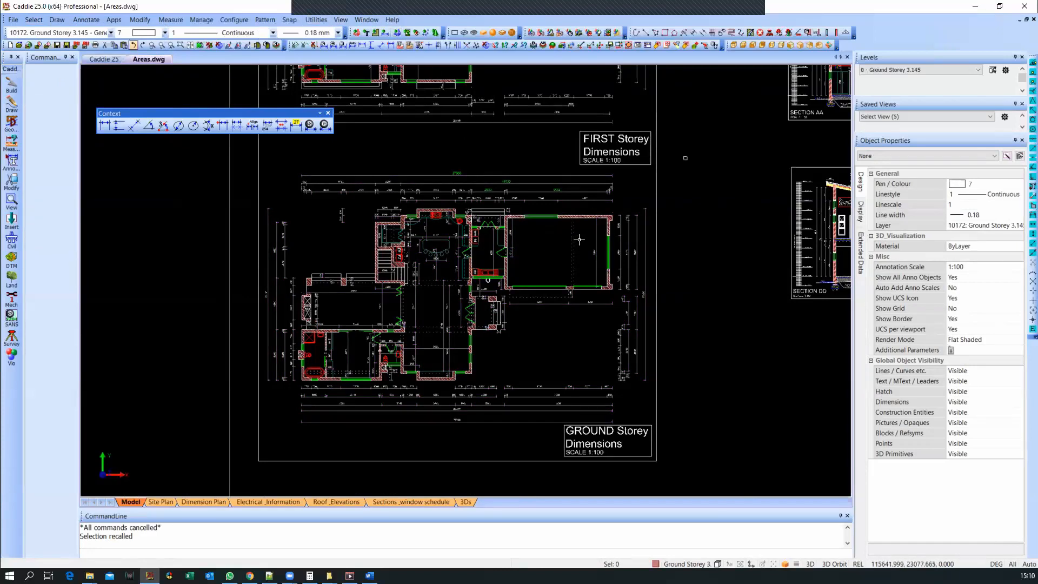
Step: Undo the parameter edits on the dimensions above the ground storey plan and regenerate the drawing
{"action": "key", "text": "ctrl+z"}
{"action": "key", "text": "ctrl+z"}
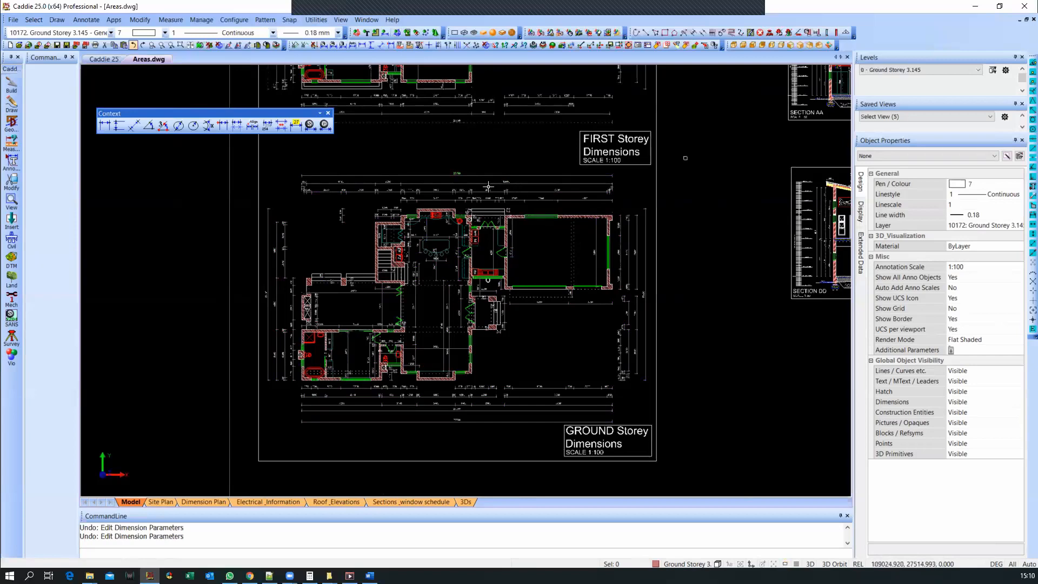
{"action": "key", "text": "ctrl+z"}
{"action": "scroll", "coordinate": [477, 186], "scroll_direction": "up", "scroll_amount": 1}
{"action": "middle_click_drag", "start_coordinate": [475, 202], "coordinate": [499, 195]}
{"action": "key", "text": "F5"}
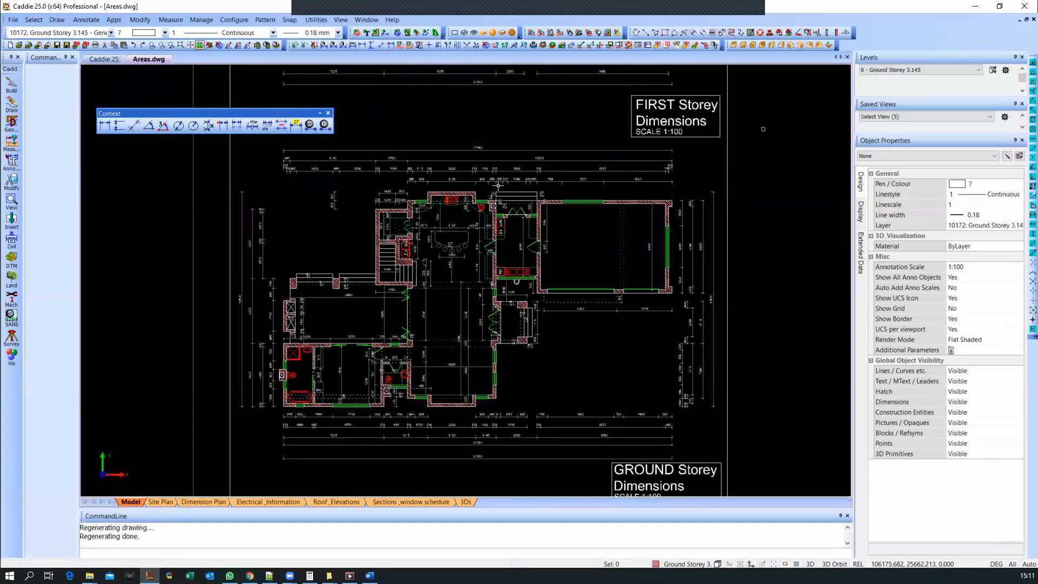
Step: Switch to the Caddie 25 drawing, inspect the properties of the dimension above the red rectangles, and deselect it
{"action": "left_click", "coordinate": [104, 59]}
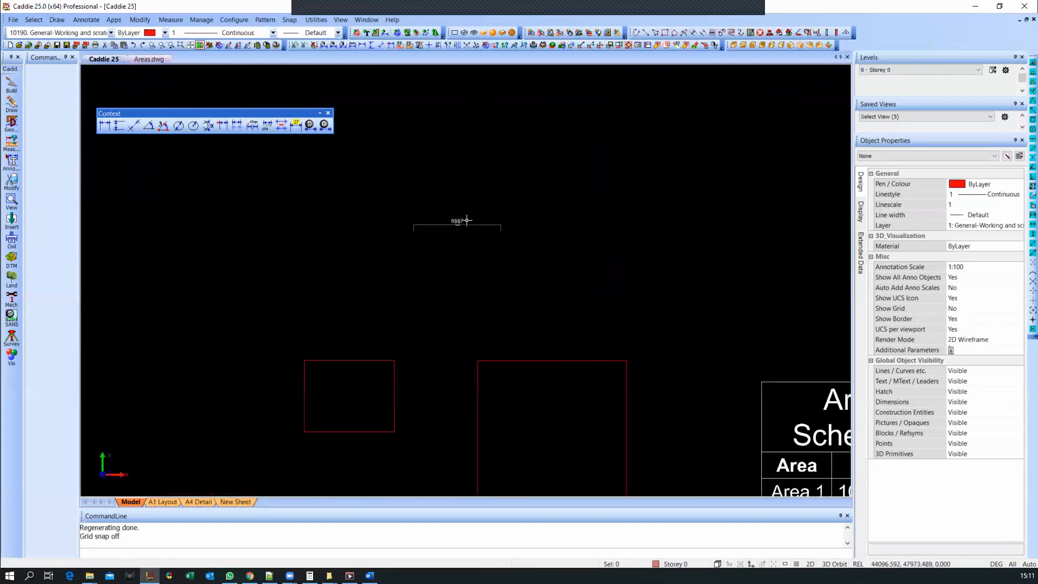
{"action": "scroll", "coordinate": [446, 220], "scroll_direction": "up", "scroll_amount": 2}
{"action": "left_click", "coordinate": [445, 219]}
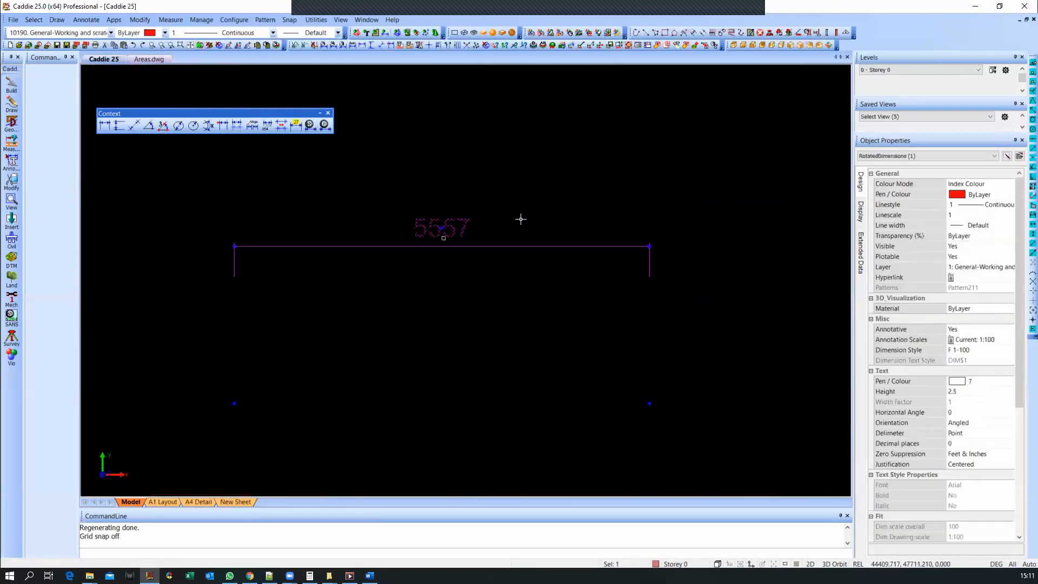
{"action": "scroll", "coordinate": [225, 234], "scroll_direction": "up", "scroll_amount": 3}
{"action": "scroll", "coordinate": [333, 250], "scroll_direction": "down", "scroll_amount": 4}
{"action": "key", "text": "Escape"}
Step: Copy the dimension above the red rectangles to the clipboard
{"action": "right_click", "coordinate": [431, 202]}
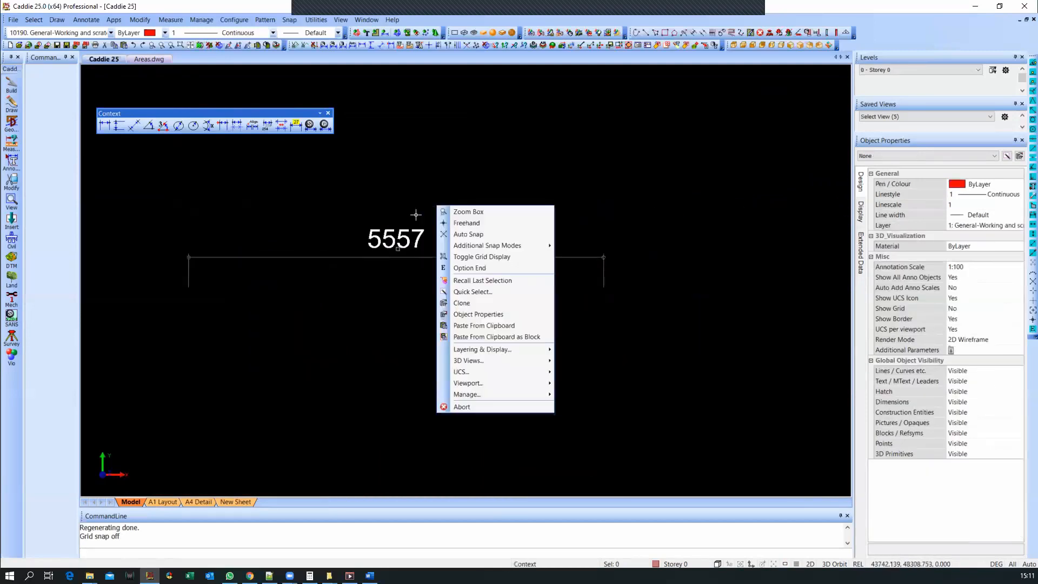
{"action": "left_click", "coordinate": [390, 233]}
{"action": "right_click", "coordinate": [398, 232]}
{"action": "mouse_move", "coordinate": [437, 347]}
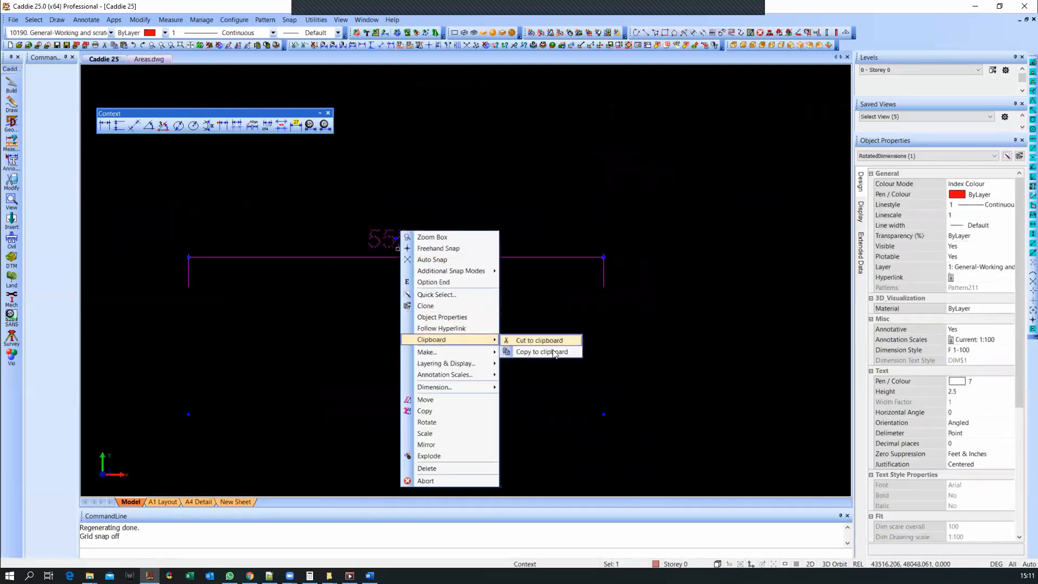
{"action": "left_click", "coordinate": [555, 354]}
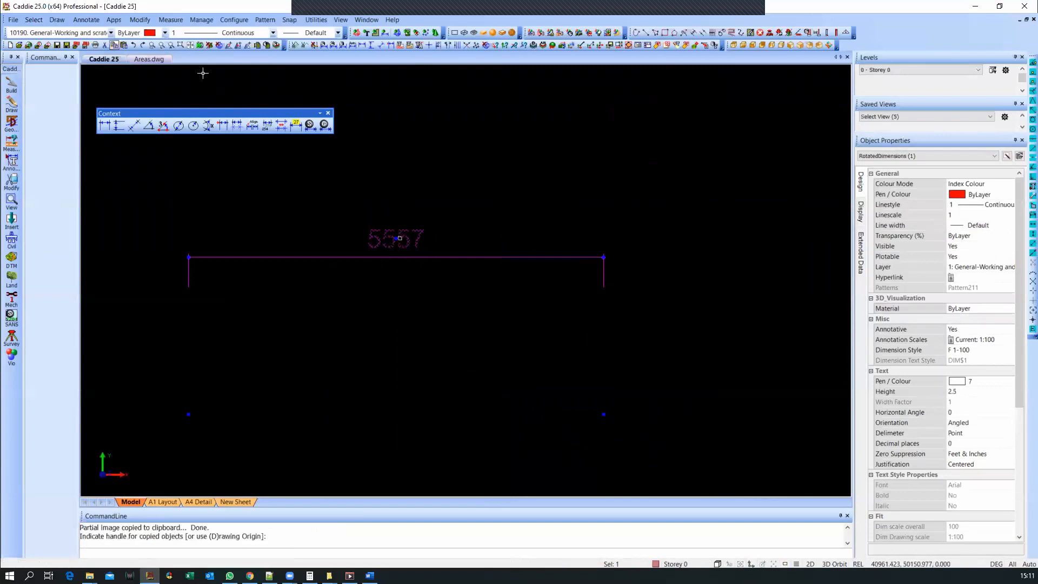
Step: Return to Areas.dwg, start pasting the copied dimension into the model, and end the paste command
{"action": "left_click", "coordinate": [159, 59]}
{"action": "right_click", "coordinate": [493, 234]}
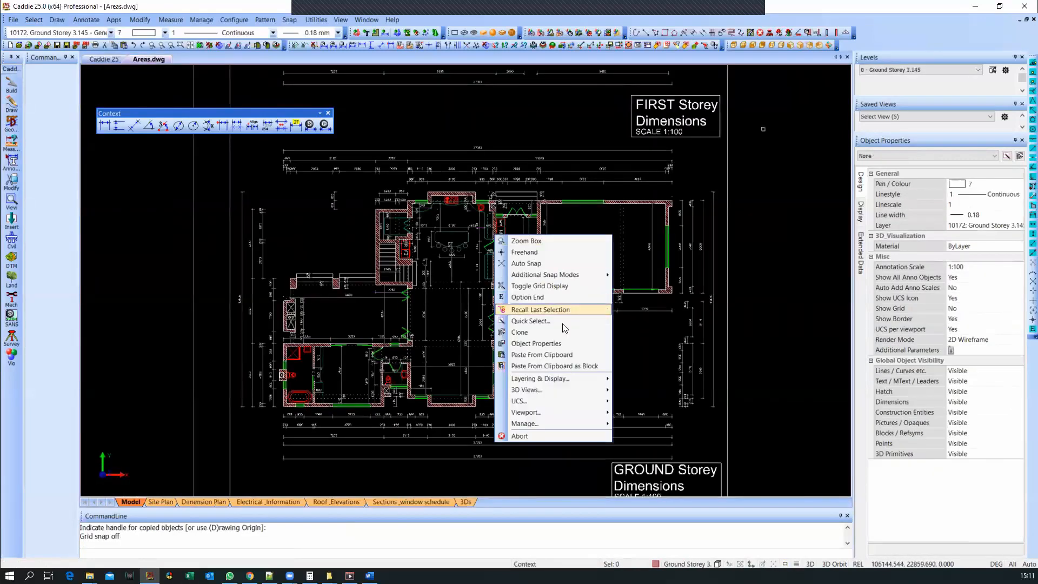
{"action": "left_click", "coordinate": [541, 349]}
{"action": "key", "text": "Escape"}
{"action": "key", "text": "Escape"}
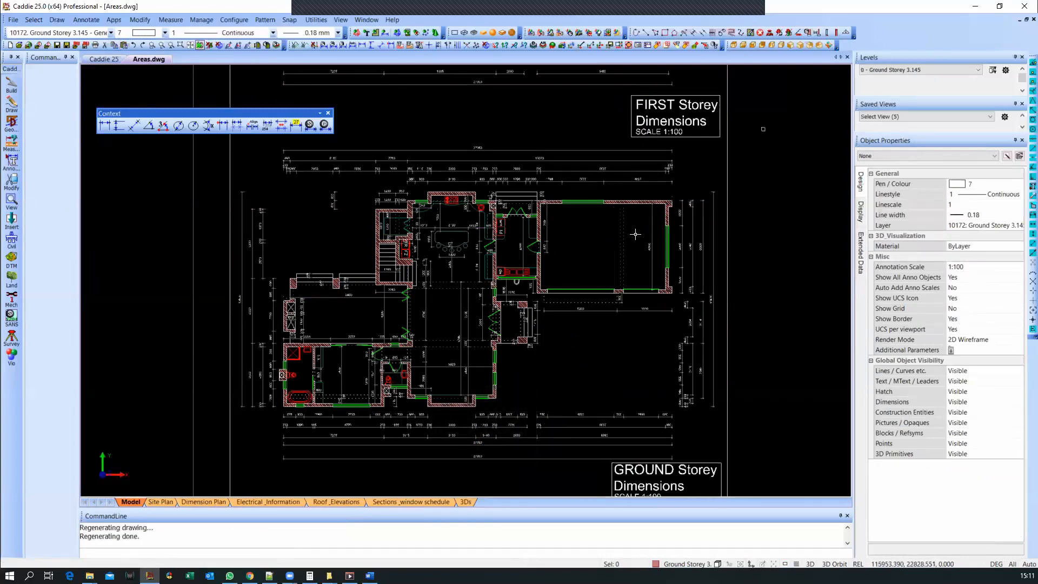
Step: Compare the $DIM_Caddie and F 1-100 previews in the Dimension Style Manager and open F 1-100 for modification
{"action": "left_click", "coordinate": [310, 124]}
{"action": "left_click", "coordinate": [404, 222]}
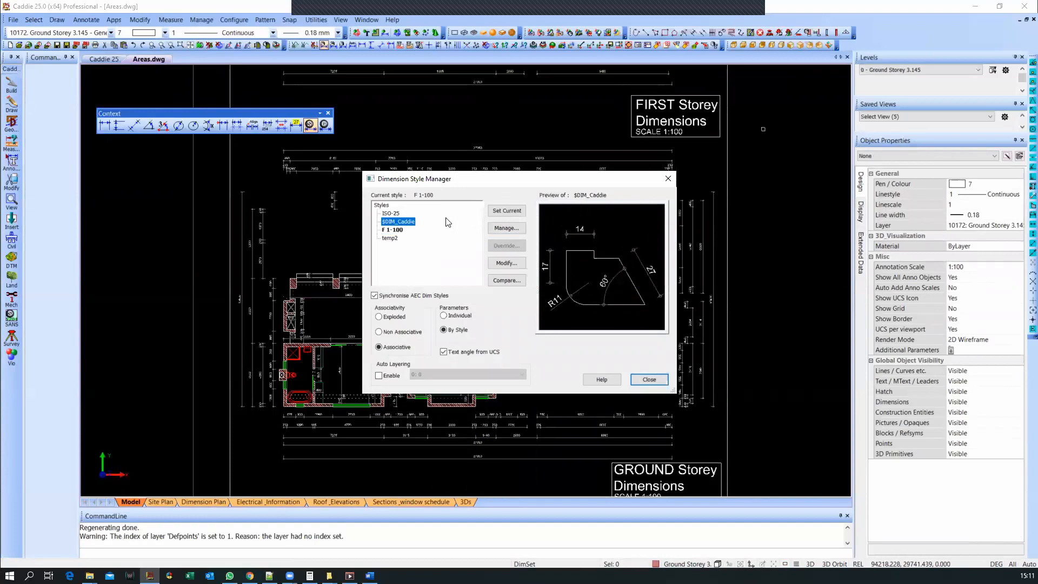
{"action": "left_click", "coordinate": [396, 230]}
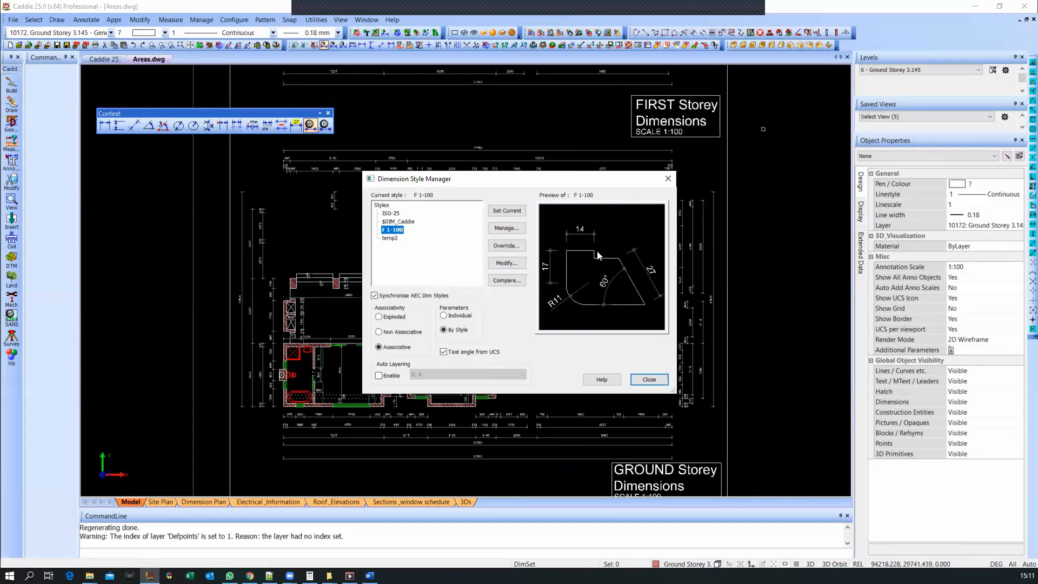
{"action": "left_click", "coordinate": [510, 263]}
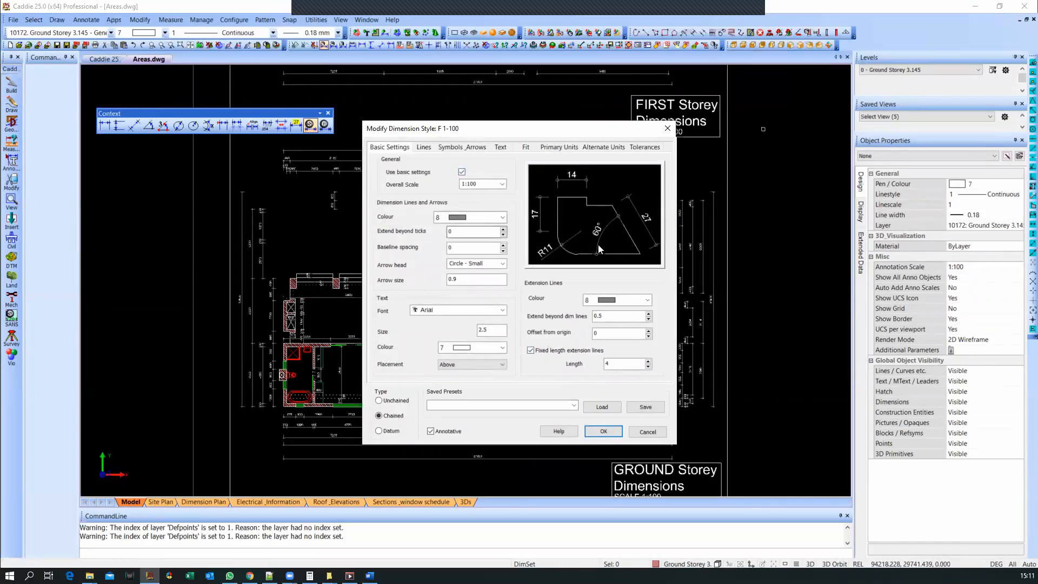
Step: Check the font, text colour and extension line colour options in the F 1-100 style's basic settings
{"action": "left_click", "coordinate": [486, 311]}
{"action": "left_click", "coordinate": [485, 311]}
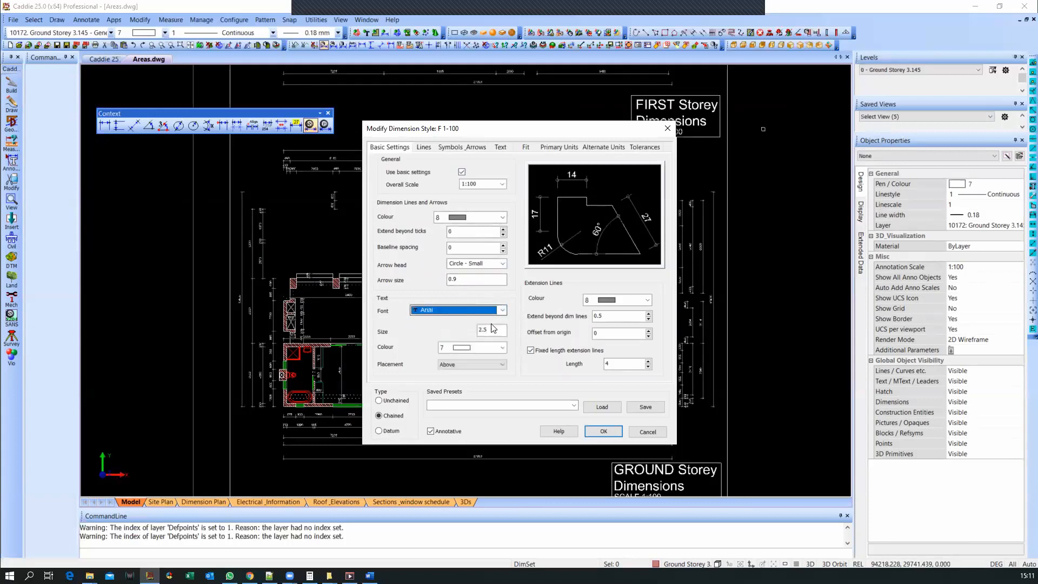
{"action": "left_click", "coordinate": [488, 347]}
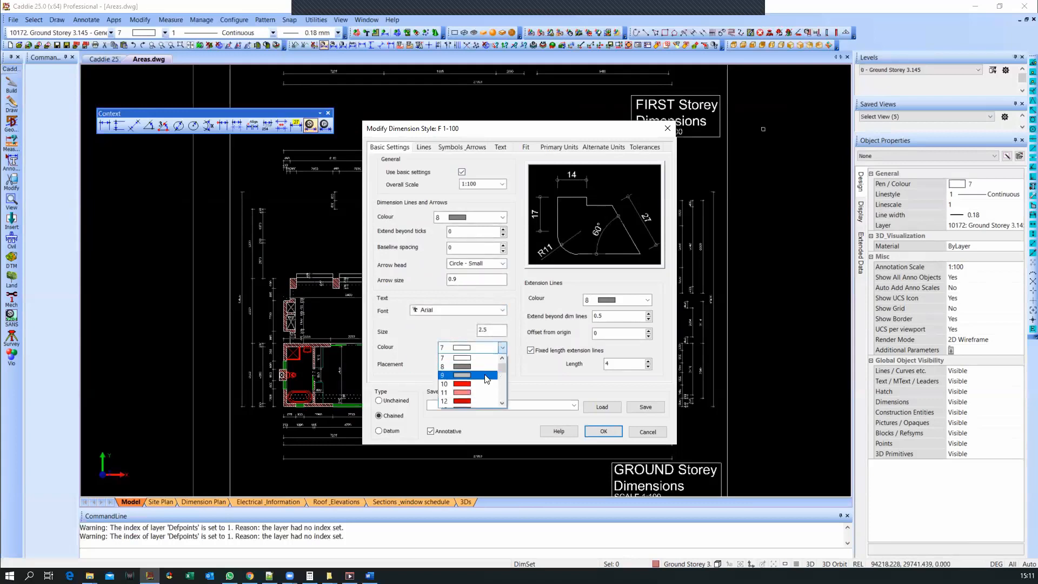
{"action": "left_click", "coordinate": [631, 301]}
{"action": "left_click", "coordinate": [632, 301]}
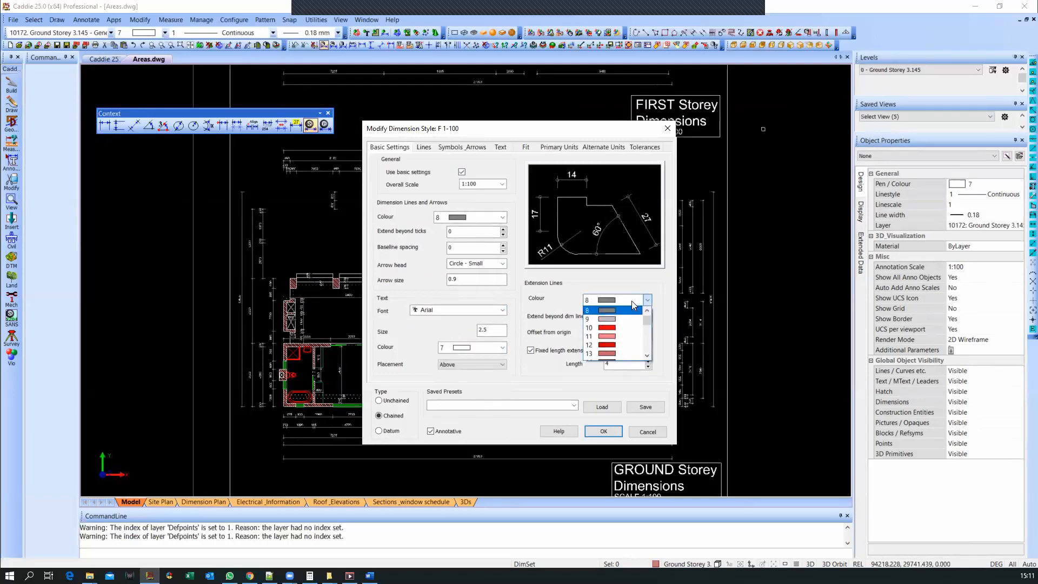
{"action": "left_click", "coordinate": [631, 300]}
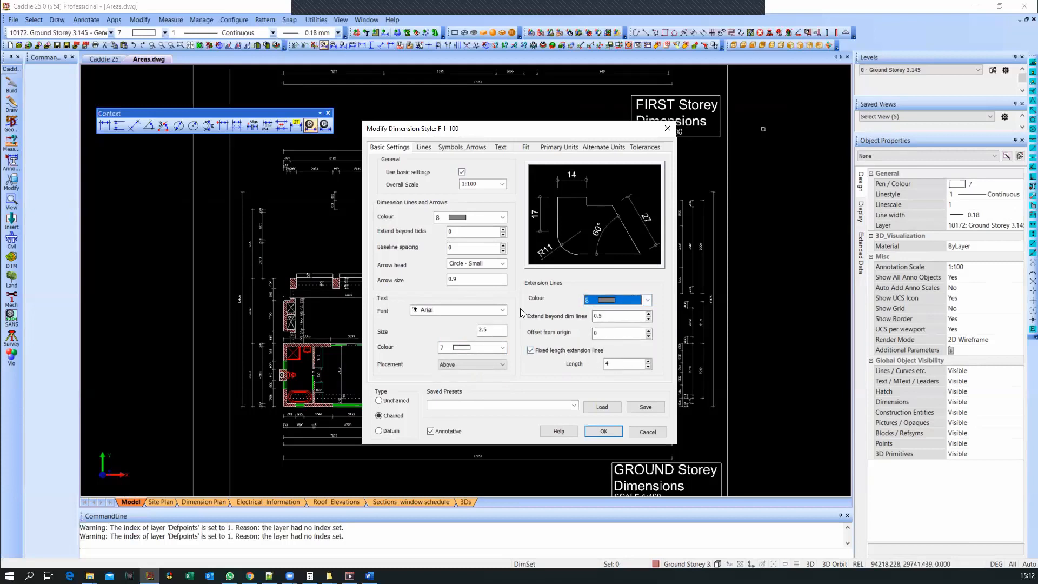
Step: Review the F 1-100 style's text, fit and primary units settings, including the linear precision options
{"action": "left_click", "coordinate": [500, 147]}
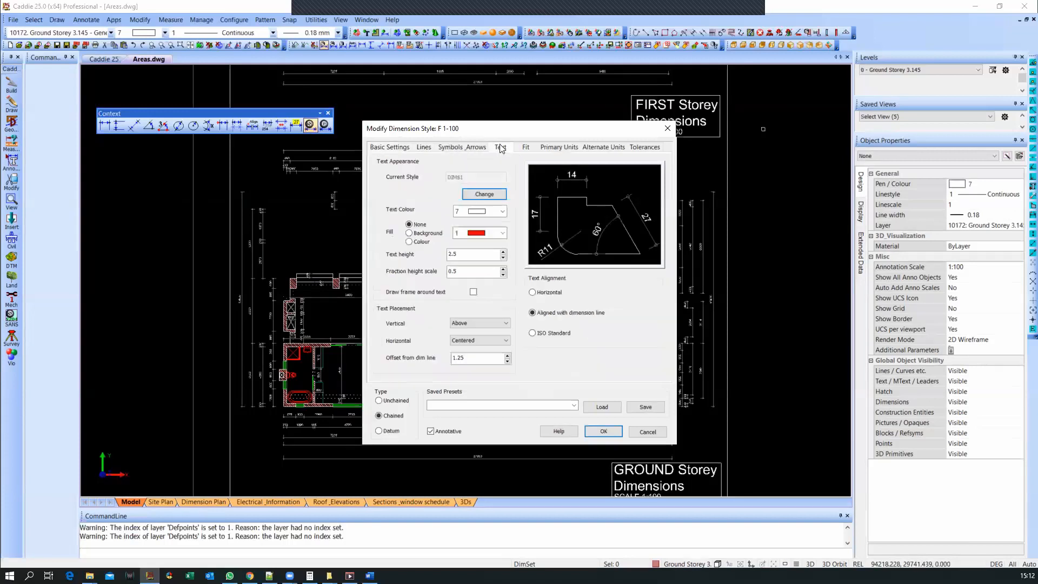
{"action": "left_click", "coordinate": [527, 149]}
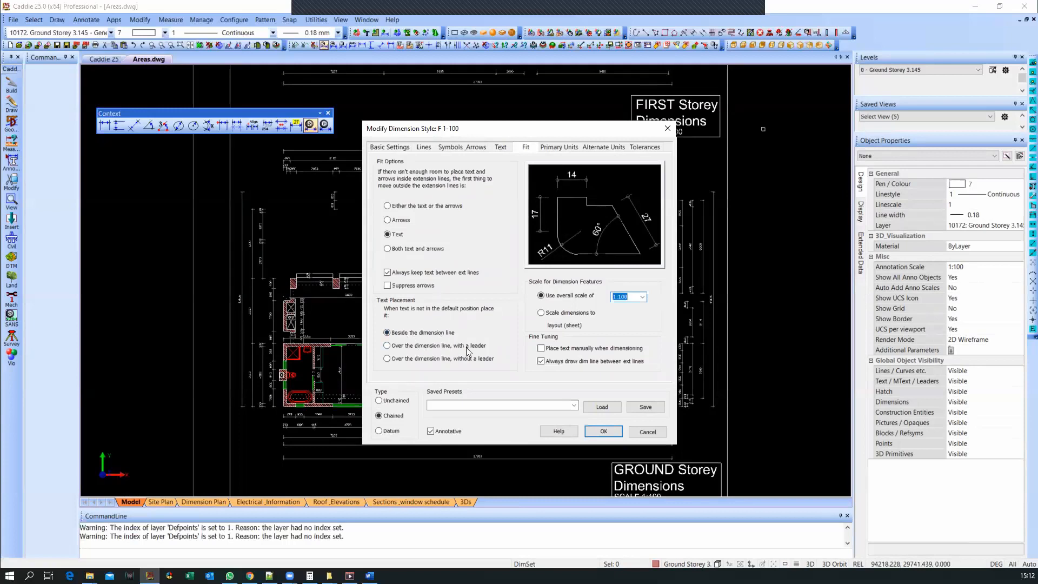
{"action": "left_click", "coordinate": [554, 149]}
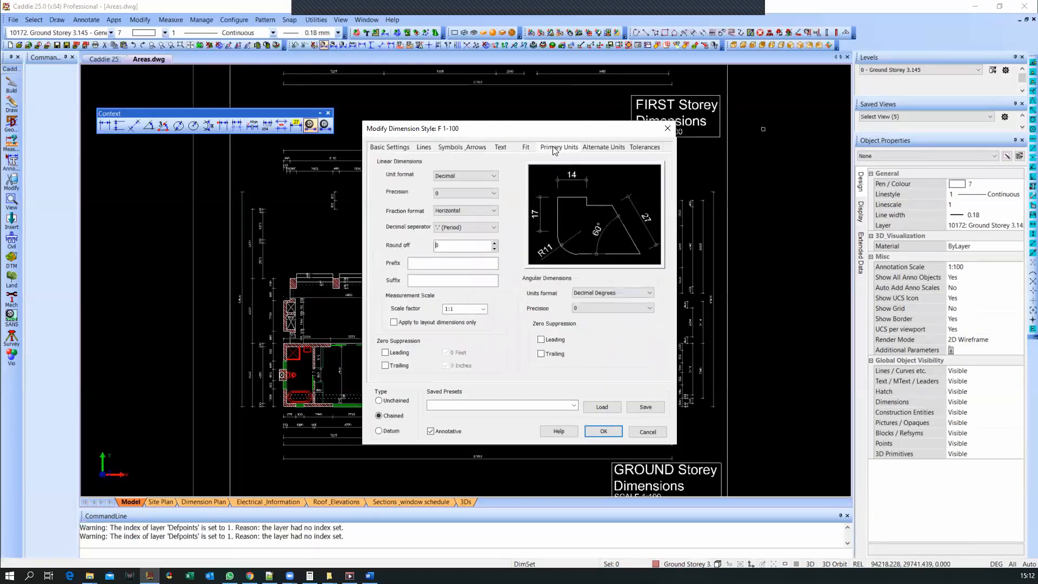
{"action": "left_click", "coordinate": [465, 193]}
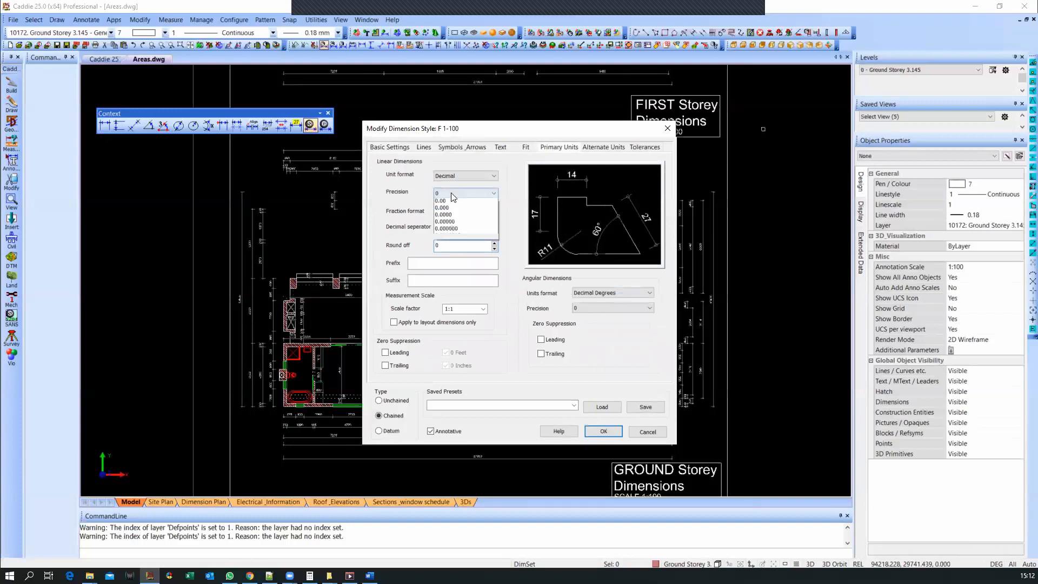
{"action": "left_click", "coordinate": [524, 158]}
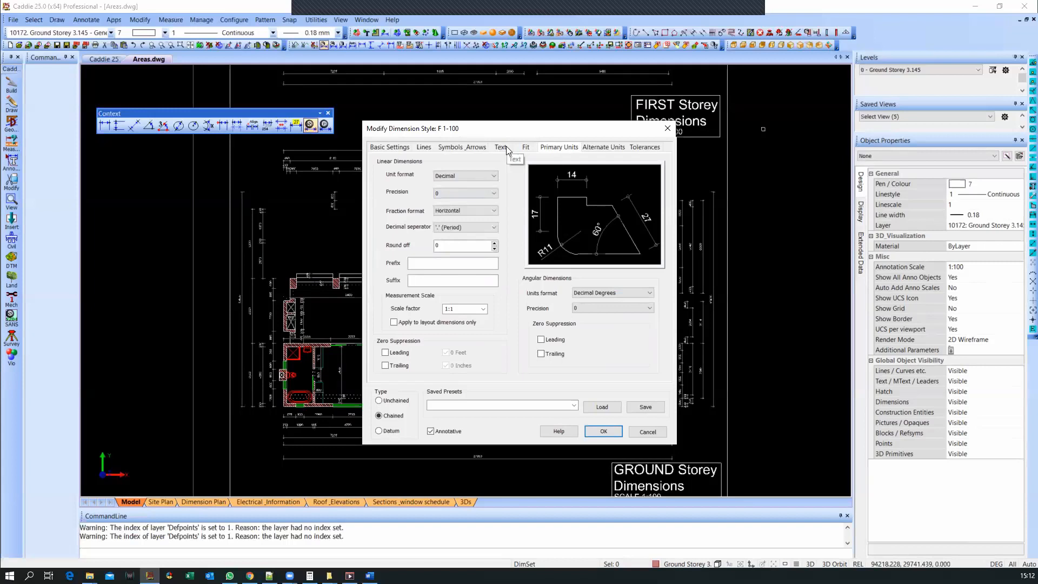
Step: Set the text size to 2 in the F 1-100 style's basic settings
{"action": "left_click", "coordinate": [390, 149]}
{"action": "left_click", "coordinate": [462, 172]}
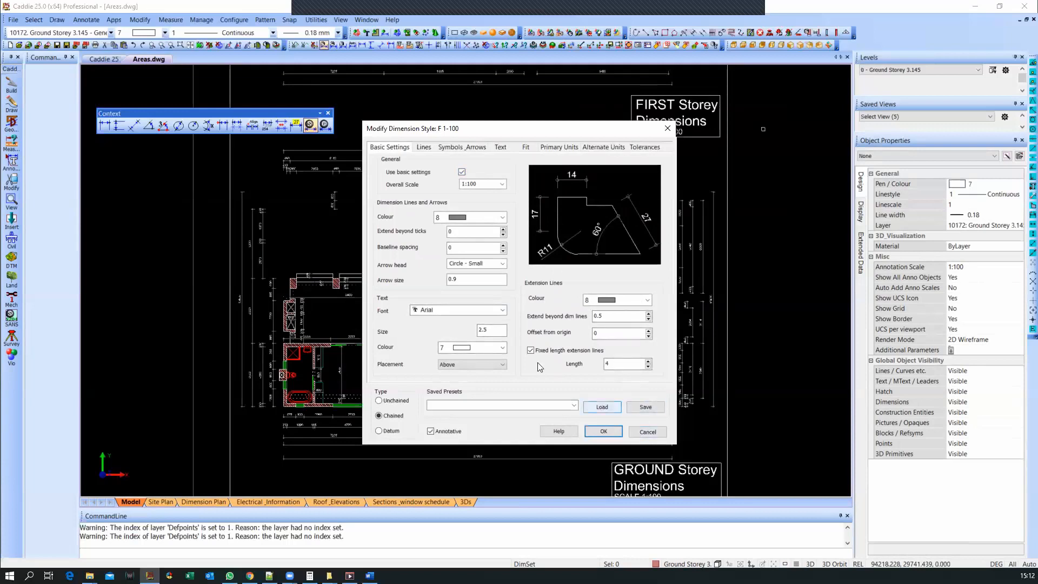
{"action": "double_click", "coordinate": [486, 330]}
{"action": "type", "text": "2"}
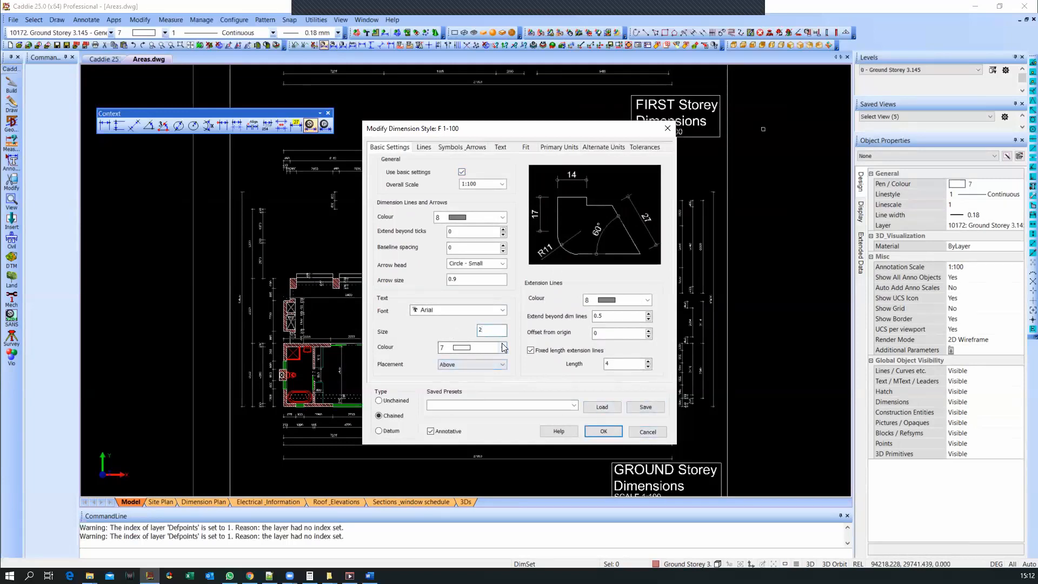
Step: Set the F 1-100 style's text colour to 3 (green), accept the changes and leave the dimension style settings
{"action": "left_click", "coordinate": [503, 348]}
{"action": "scroll", "coordinate": [478, 372], "scroll_direction": "up", "scroll_amount": 3}
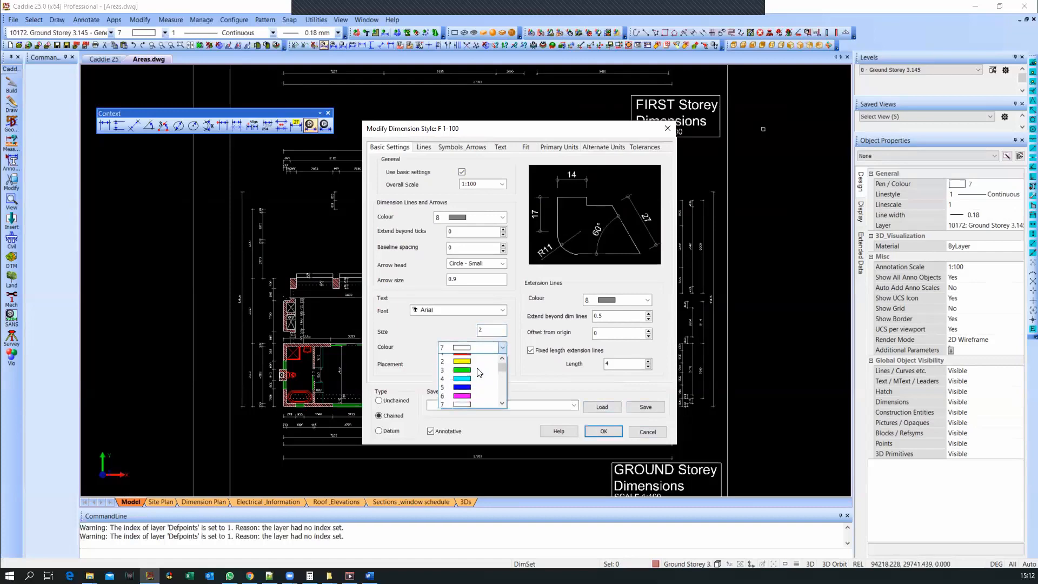
{"action": "left_click", "coordinate": [484, 375]}
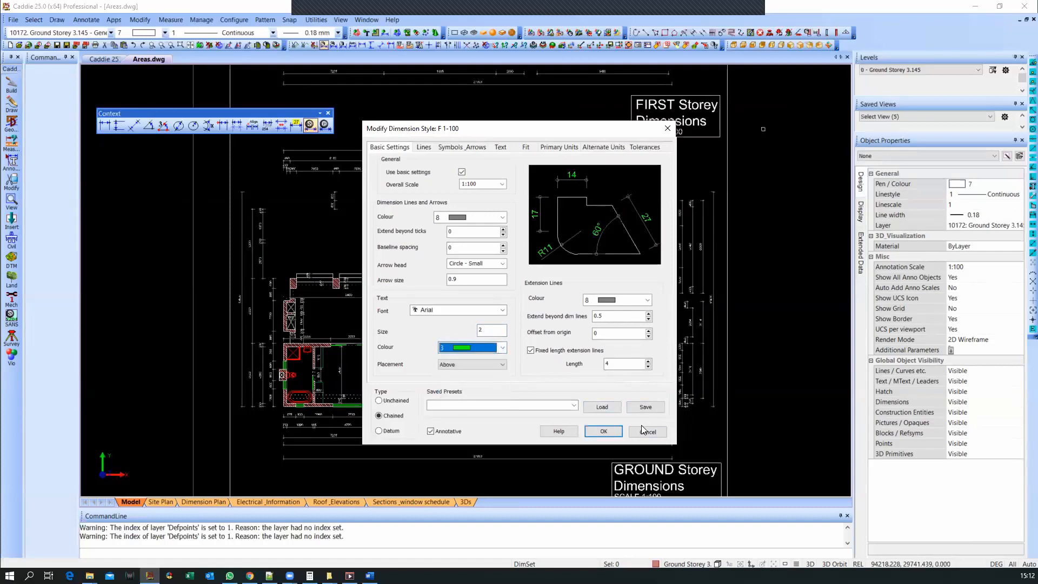
{"action": "left_click", "coordinate": [618, 433]}
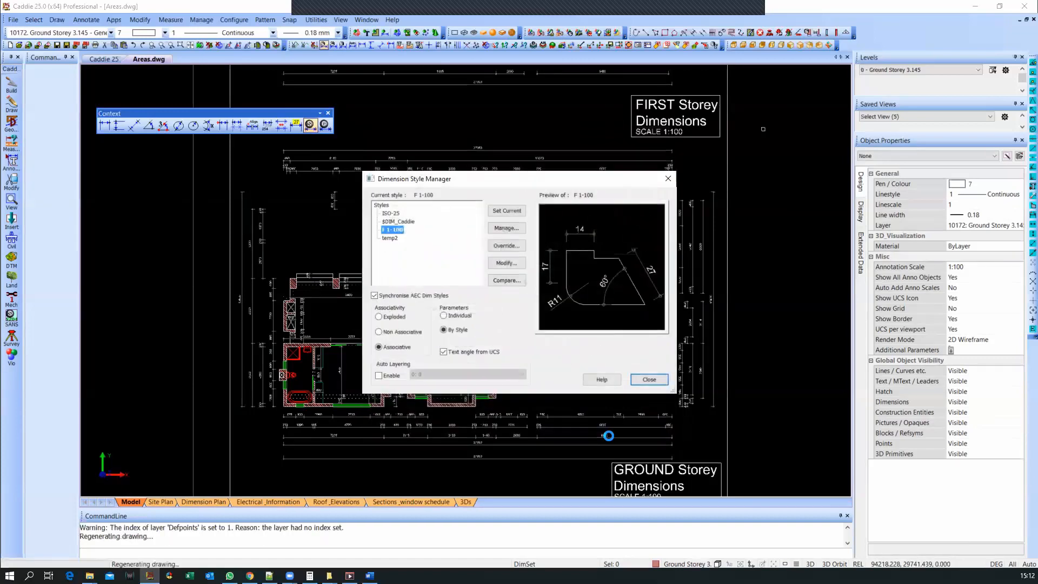
{"action": "left_click", "coordinate": [638, 382]}
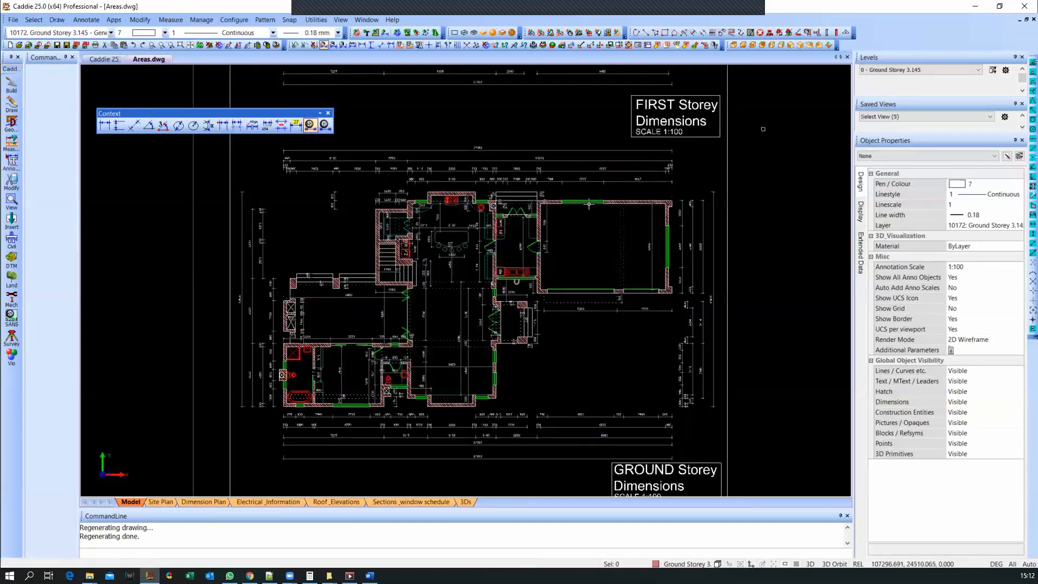
Step: Assign the F 1-100 dimension style to all rotated dimensions around and inside the ground storey plan
{"action": "left_click", "coordinate": [544, 153]}
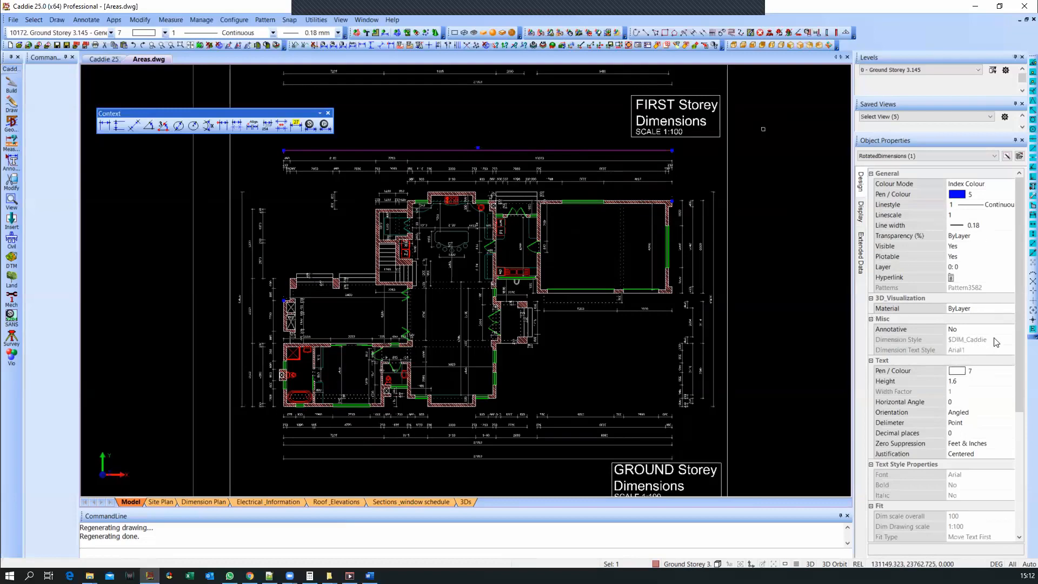
{"action": "key", "text": "Escape"}
{"action": "left_click_drag", "start_coordinate": [142, 478], "coordinate": [750, 134]}
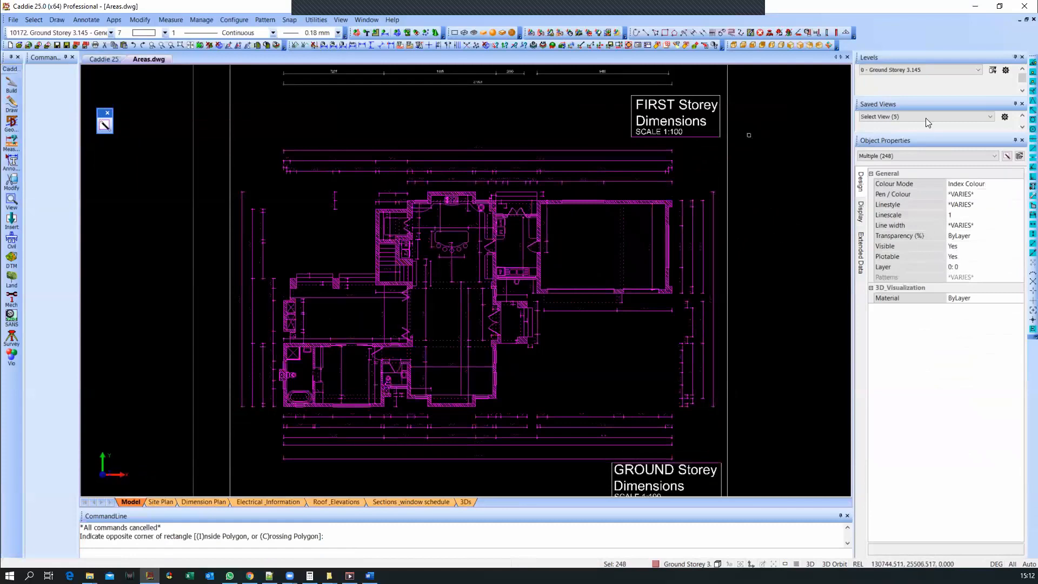
{"action": "left_click", "coordinate": [912, 155]}
{"action": "left_click", "coordinate": [907, 186]}
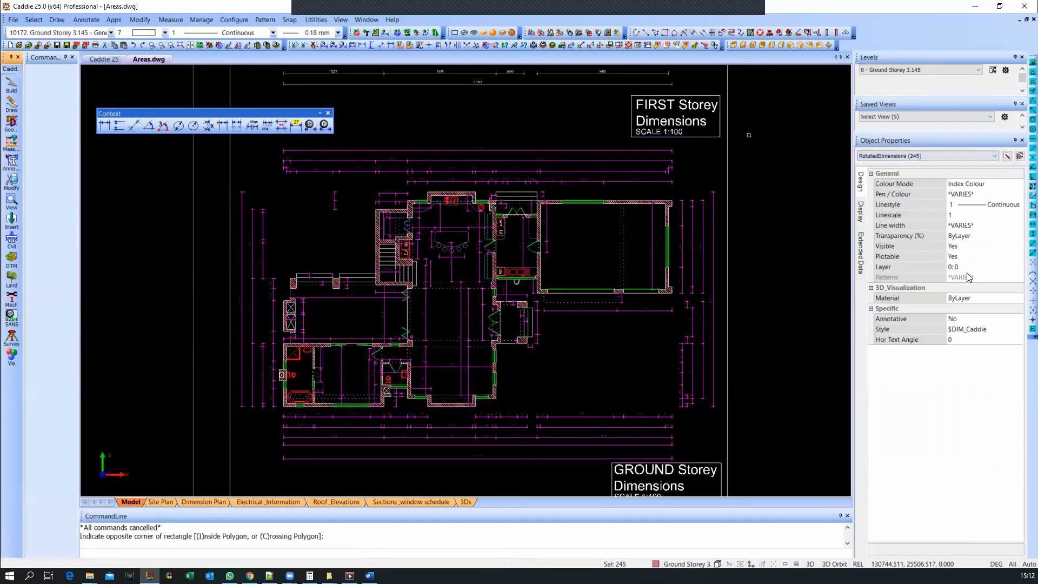
{"action": "left_click", "coordinate": [973, 330]}
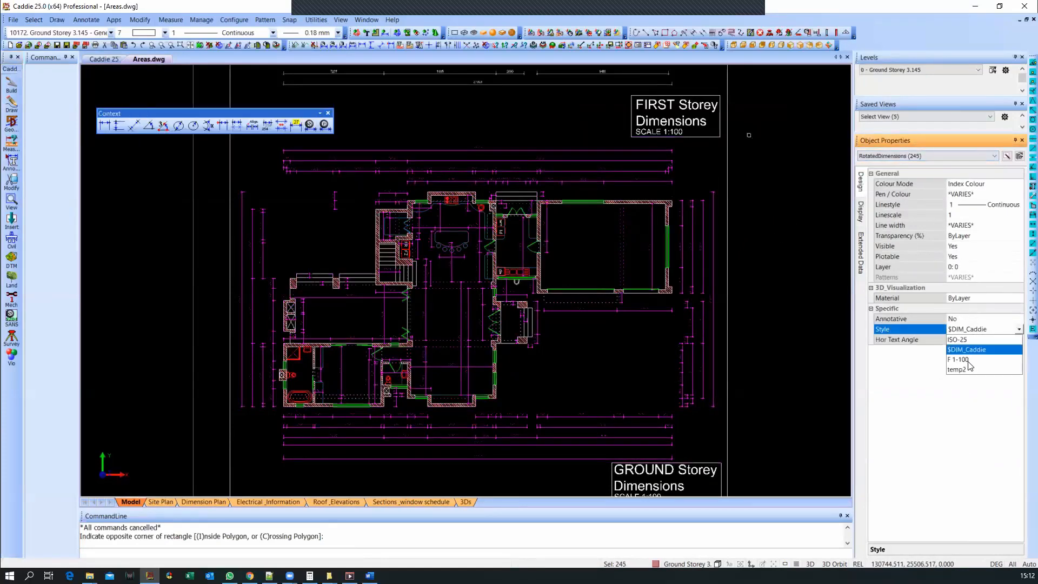
{"action": "left_click", "coordinate": [971, 359]}
{"action": "key", "text": "Escape"}
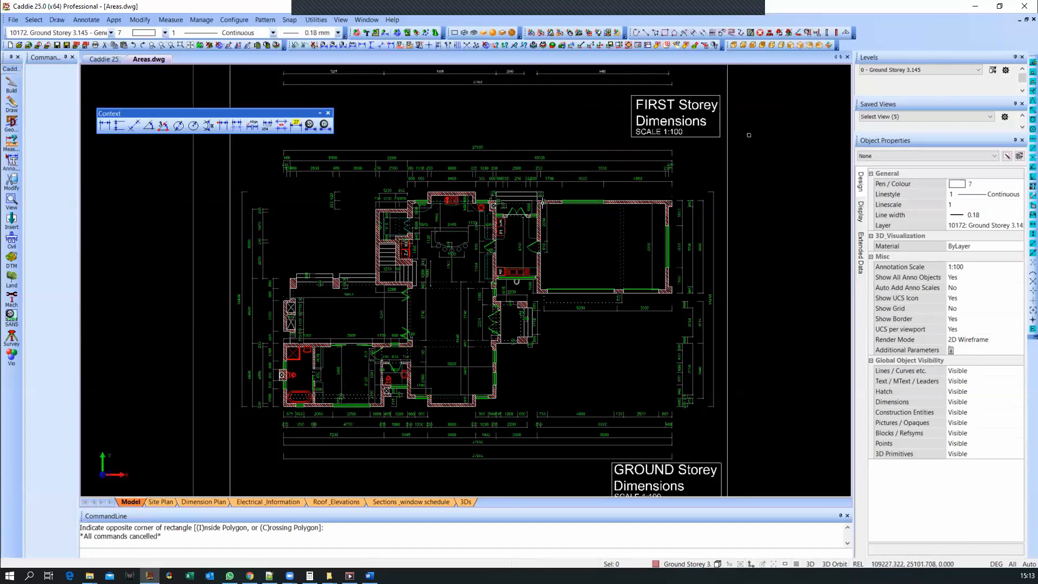
Step: Modify the F 1-100 dimension style so its text colour is 4 (cyan), and finish the style settings
{"action": "scroll", "coordinate": [535, 200], "scroll_direction": "up", "scroll_amount": 2}
{"action": "middle_click_drag", "start_coordinate": [552, 209], "coordinate": [569, 180]}
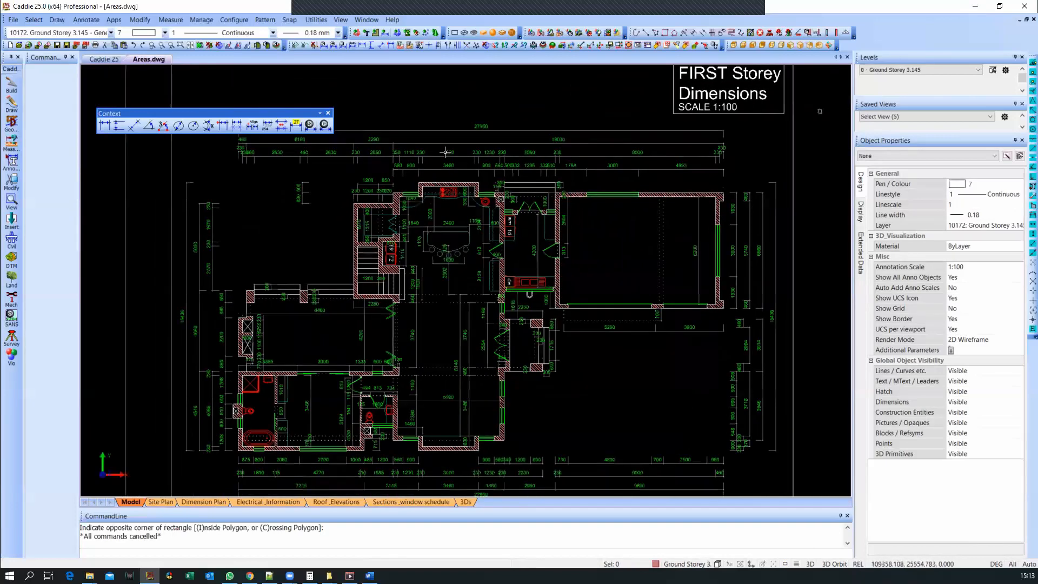
{"action": "left_click", "coordinate": [309, 125]}
{"action": "left_click", "coordinate": [517, 264]}
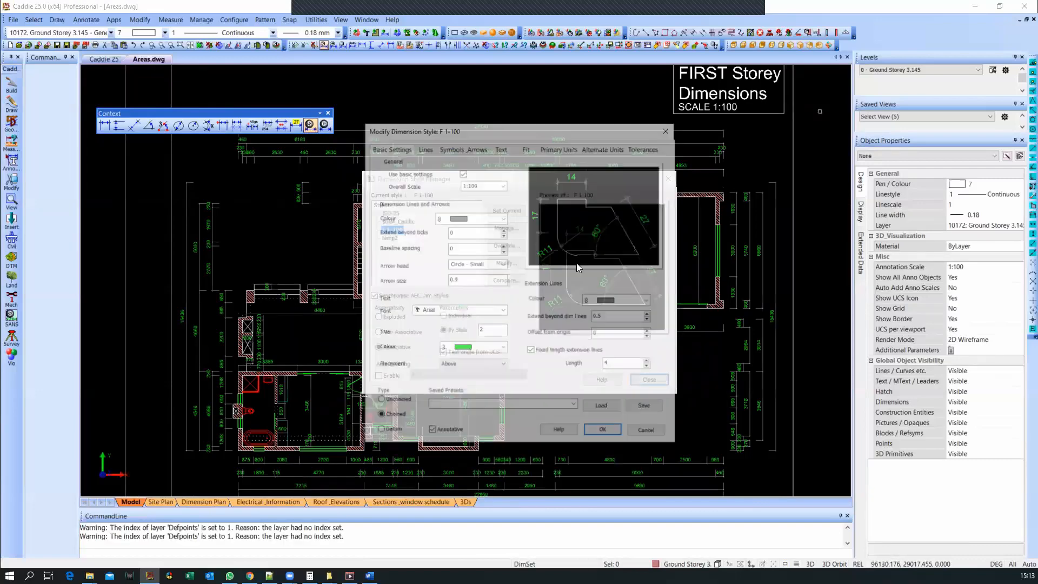
{"action": "left_click", "coordinate": [496, 348]}
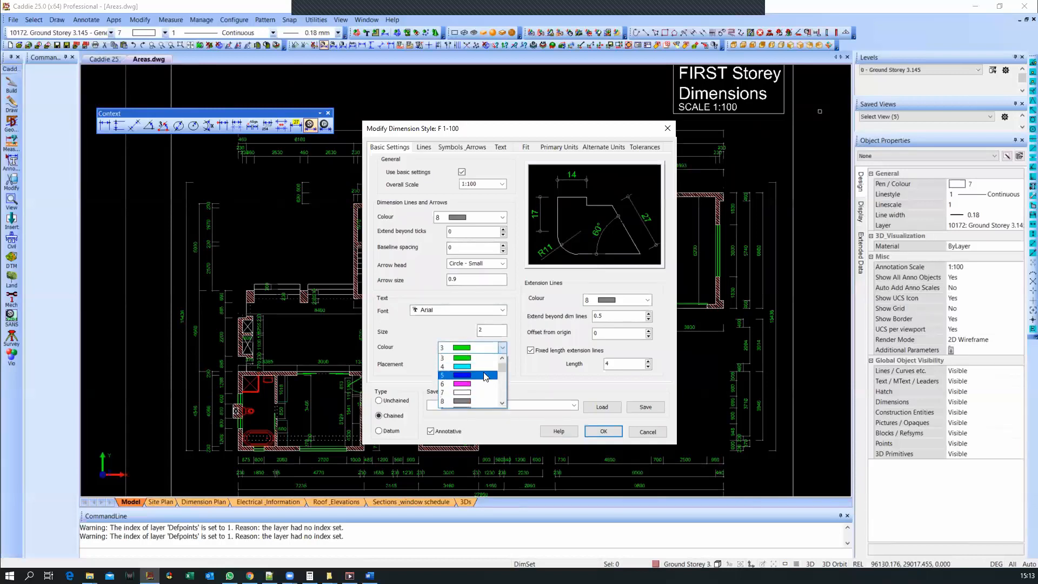
{"action": "left_click", "coordinate": [480, 365]}
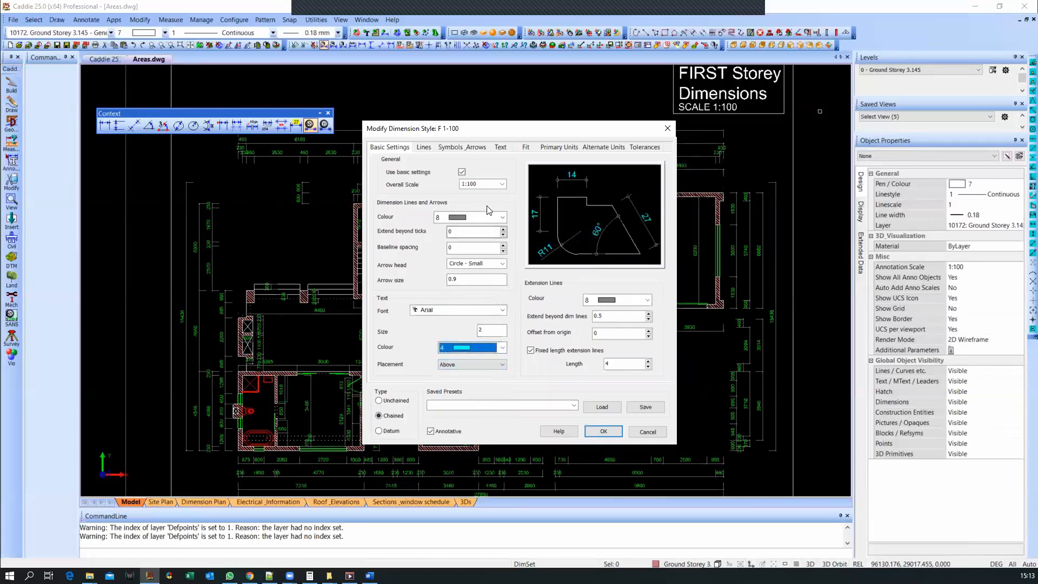
{"action": "left_click", "coordinate": [602, 431]}
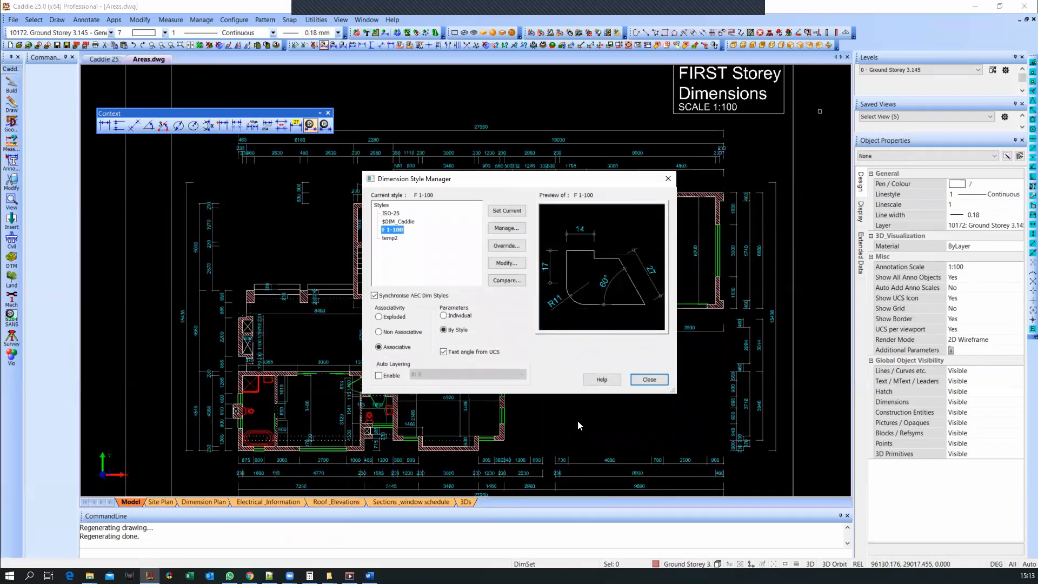
{"action": "left_click", "coordinate": [650, 381]}
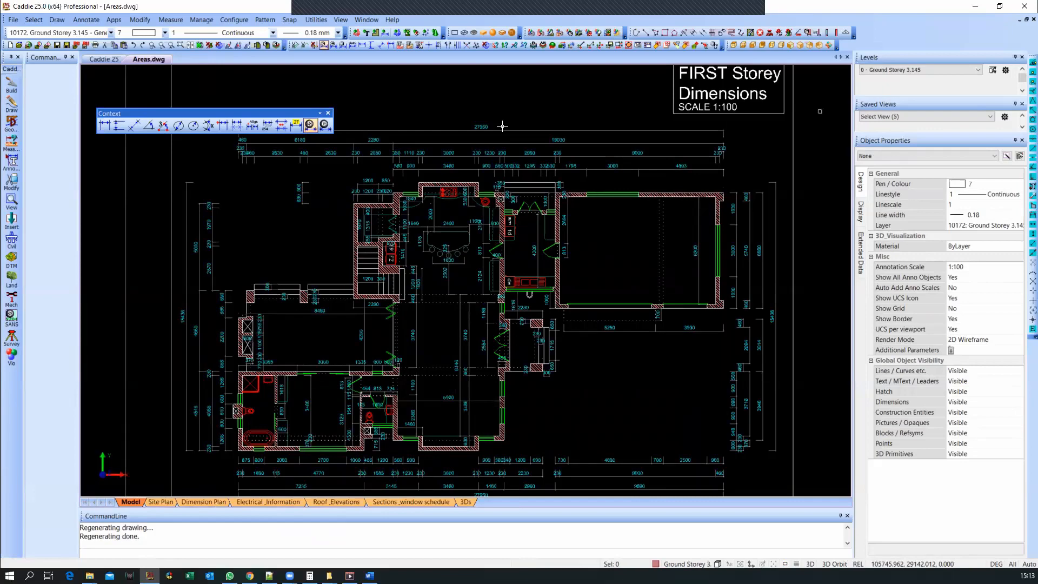
Step: Check the style and text properties of the overall horizontal dimension above the ground storey plan
{"action": "left_click", "coordinate": [481, 128]}
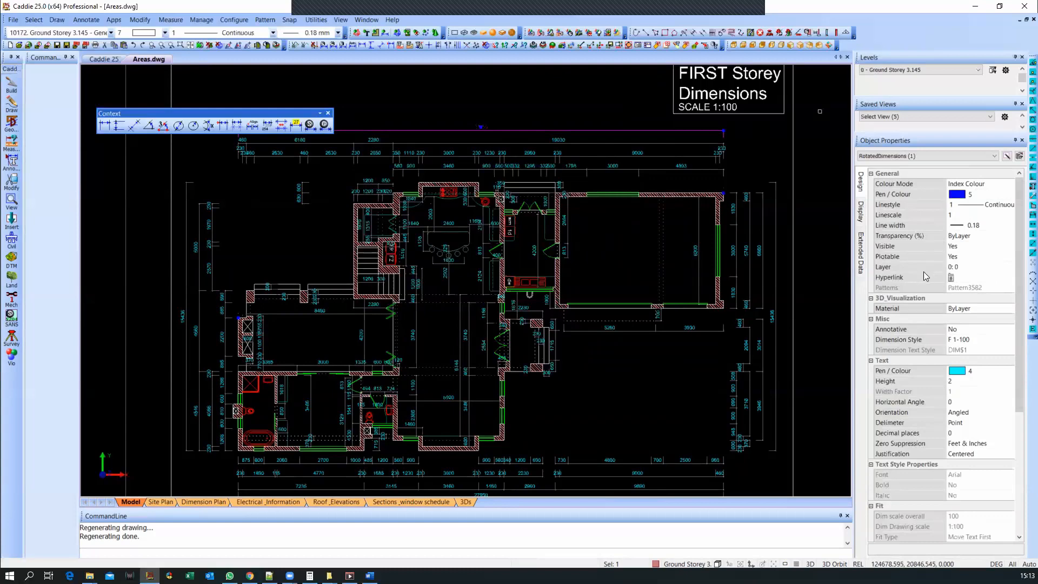
{"action": "left_click", "coordinate": [794, 274]}
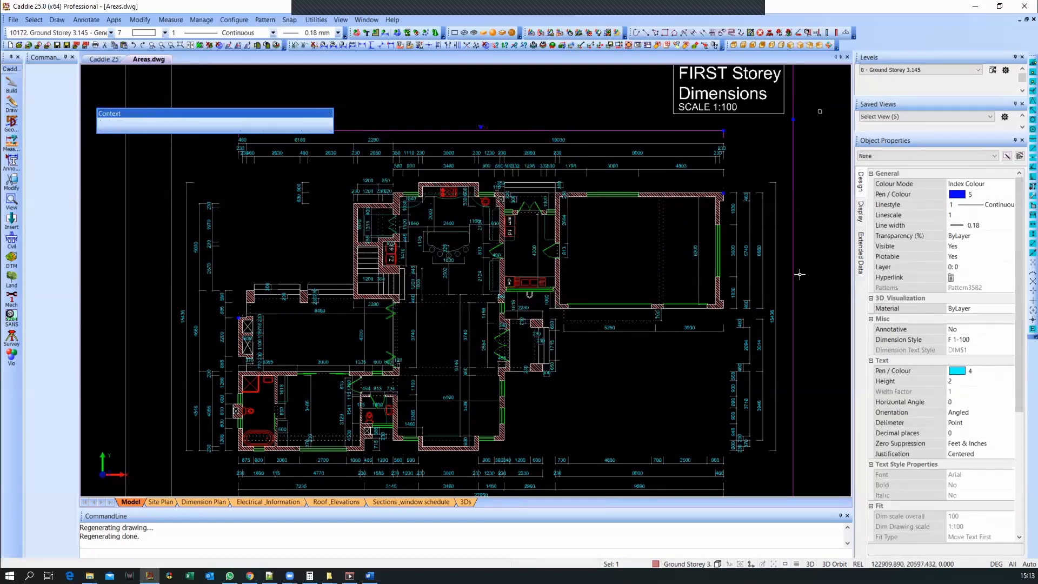
{"action": "key", "text": "Escape"}
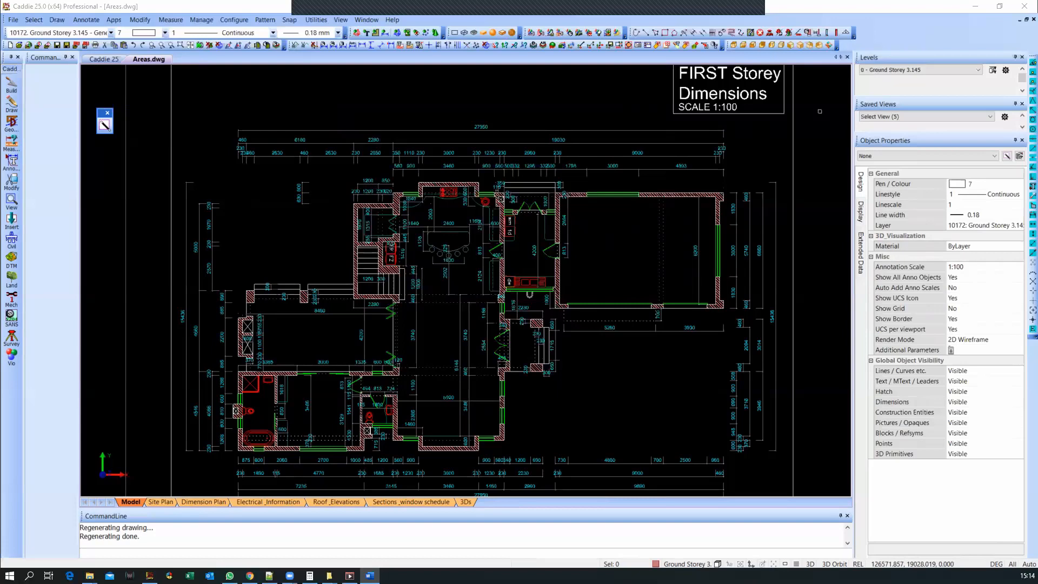
Step: Open the saved view with the Information & Cold Water Distribution sheet and frame its Ground Storey plan
{"action": "left_click", "coordinate": [924, 117]}
{"action": "left_click", "coordinate": [908, 135]}
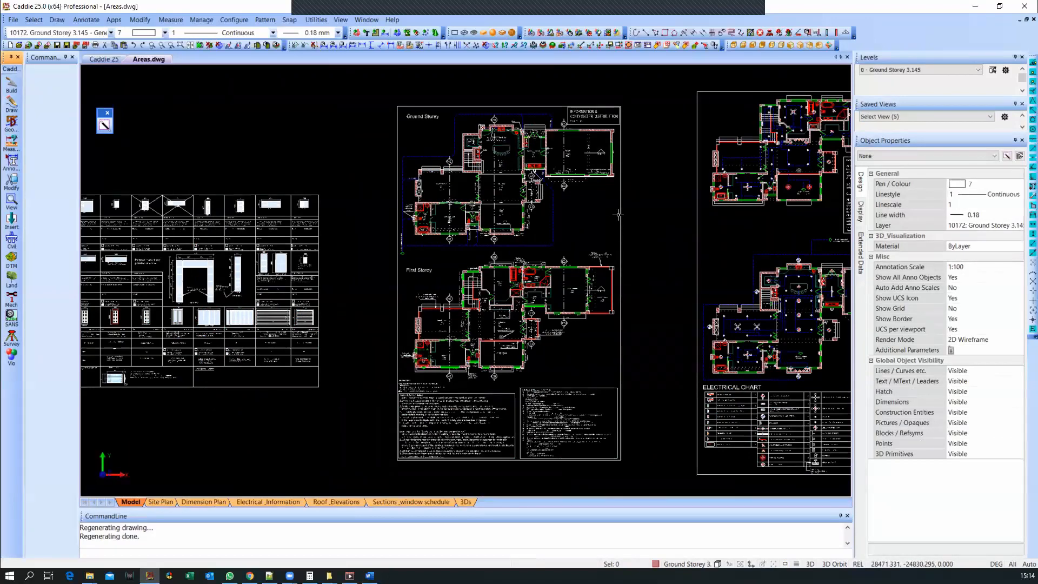
{"action": "scroll", "coordinate": [522, 121], "scroll_direction": "up", "scroll_amount": 3}
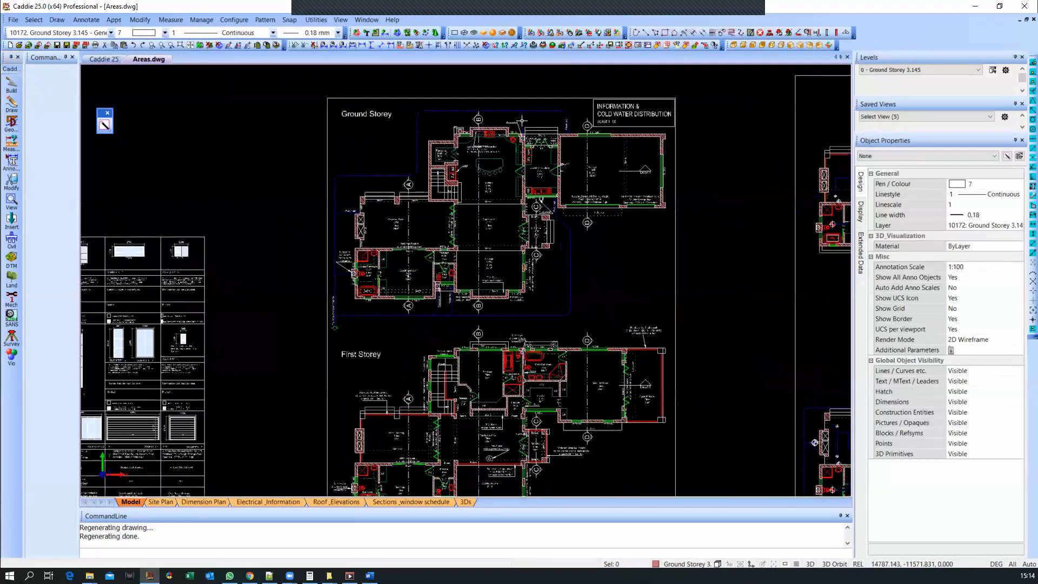
{"action": "mouse_move", "coordinate": [532, 334]}
{"action": "middle_mouse_down"}
{"action": "mouse_move", "coordinate": [546, 271]}
{"action": "mouse_move", "coordinate": [543, 380]}
{"action": "middle_mouse_up"}
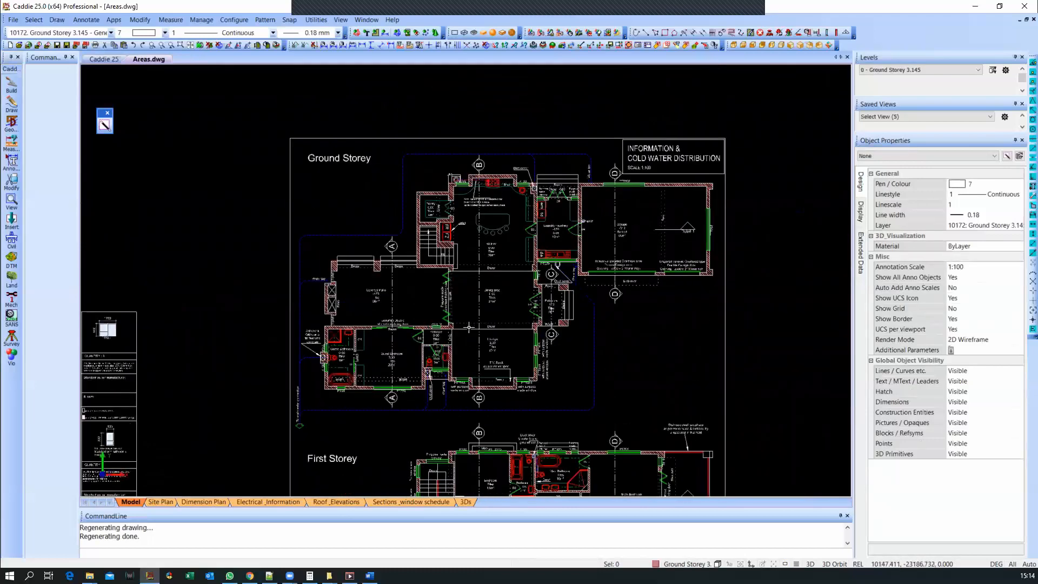
{"action": "middle_click_drag", "start_coordinate": [490, 325], "coordinate": [494, 302]}
Step: Draw a polyline rectangle of about 47 m² in the empty space beside the Ground Storey plan
{"action": "left_click", "coordinate": [664, 32]}
{"action": "left_click", "coordinate": [165, 254]}
{"action": "left_click", "coordinate": [257, 156]}
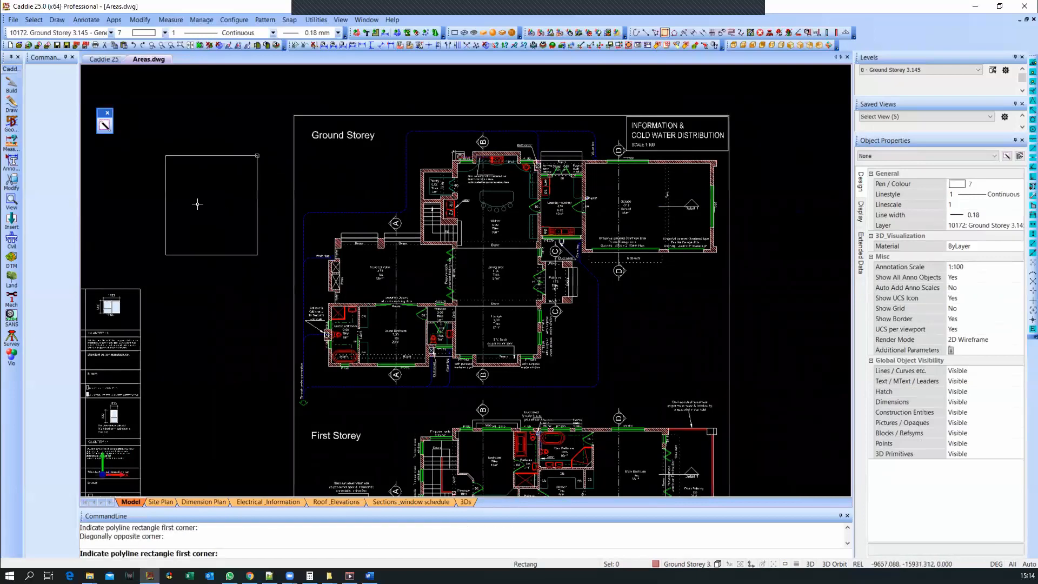
{"action": "key", "text": "Escape"}
Step: Check the area of the new rectangle in its object properties
{"action": "left_click", "coordinate": [220, 156]}
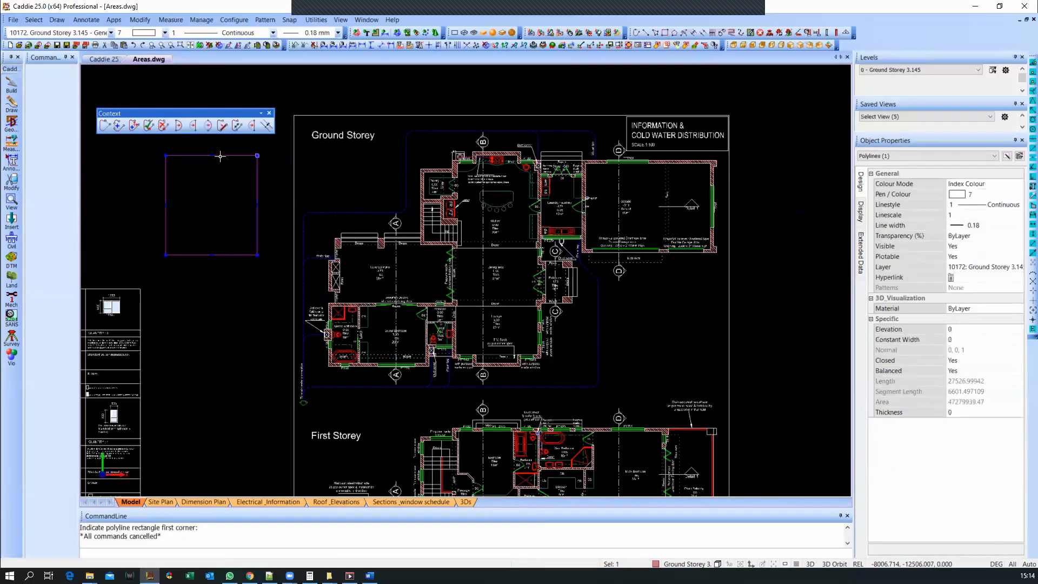
{"action": "left_click", "coordinate": [1001, 402]}
{"action": "left_click_drag", "start_coordinate": [1001, 402], "coordinate": [943, 406]}
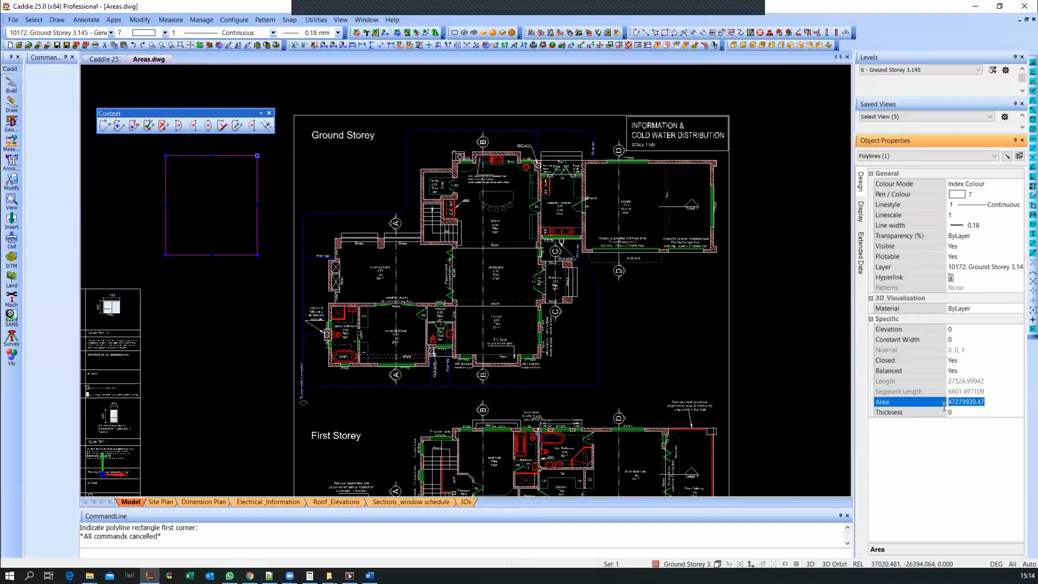
{"action": "left_click", "coordinate": [995, 403]}
Step: Measure the rectangle's area with the Area command and highlight the reported value
{"action": "left_click", "coordinate": [12, 142]}
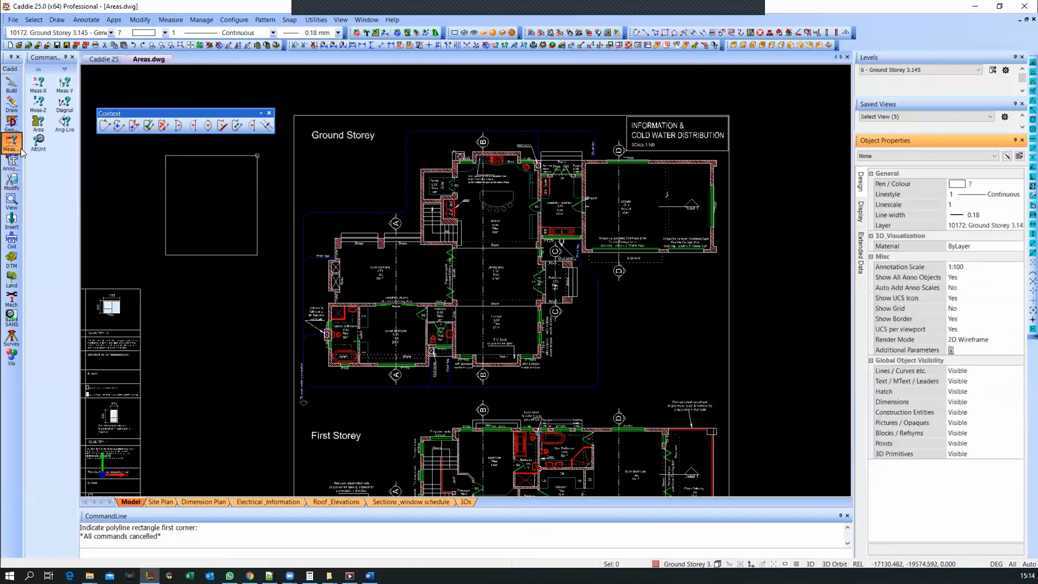
{"action": "left_click", "coordinate": [38, 123]}
{"action": "left_click", "coordinate": [68, 184]}
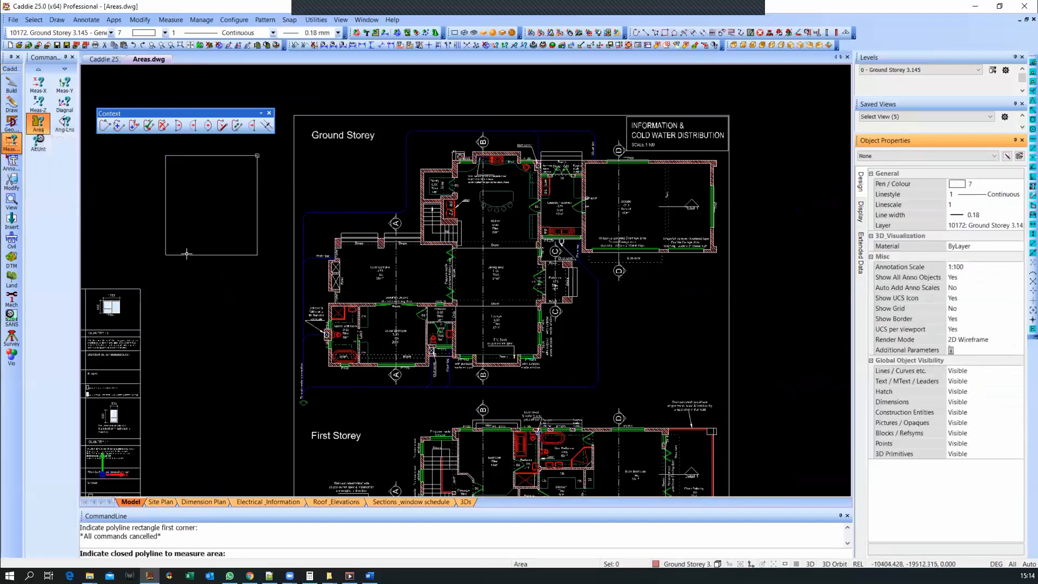
{"action": "left_click", "coordinate": [186, 252]}
{"action": "left_click_drag", "start_coordinate": [284, 536], "coordinate": [83, 540]}
{"action": "left_click", "coordinate": [157, 551]}
{"action": "left_click_drag", "start_coordinate": [297, 537], "coordinate": [83, 540]}
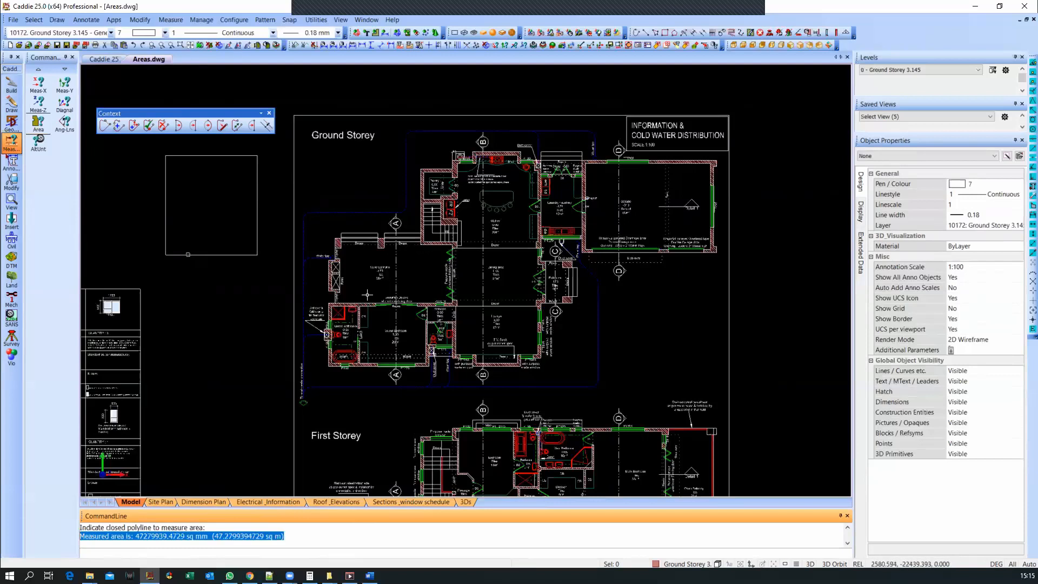
Step: Show the SANS tools and delete the test rectangle beside the Ground Storey plan
{"action": "left_click", "coordinate": [12, 316]}
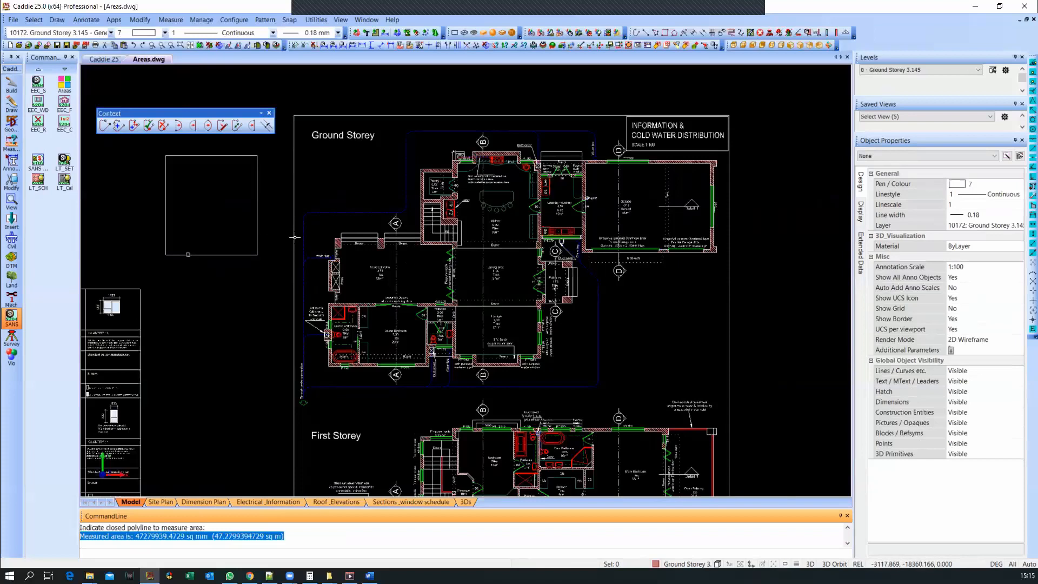
{"action": "left_click", "coordinate": [242, 211]}
{"action": "left_click", "coordinate": [258, 233]}
{"action": "key", "text": "Delete"}
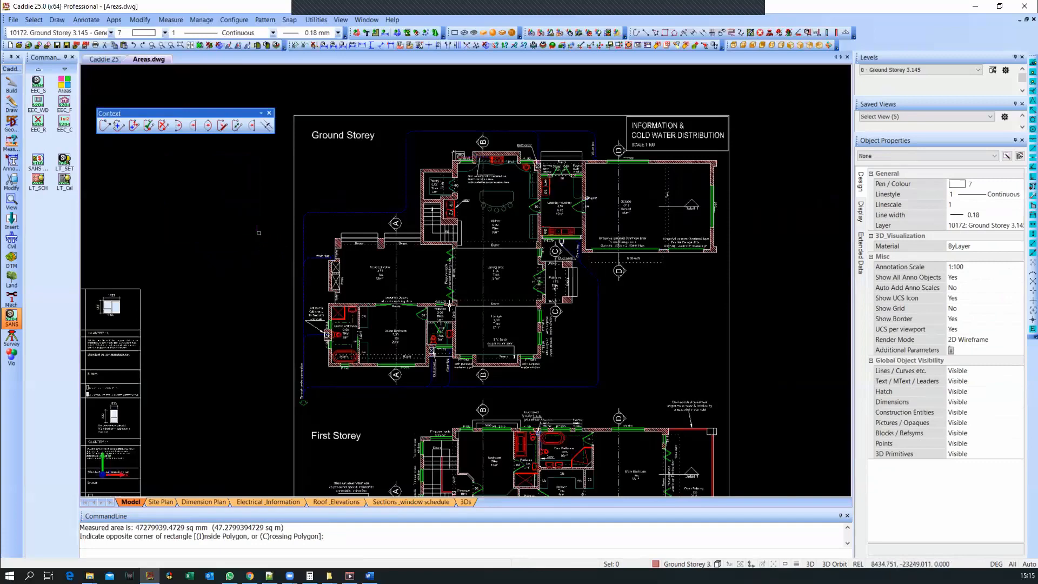
Step: Activate the Areas level and examine the outline around the Guest Bathroom and Guest Bedroom
{"action": "scroll", "coordinate": [463, 314], "scroll_direction": "up", "scroll_amount": 2}
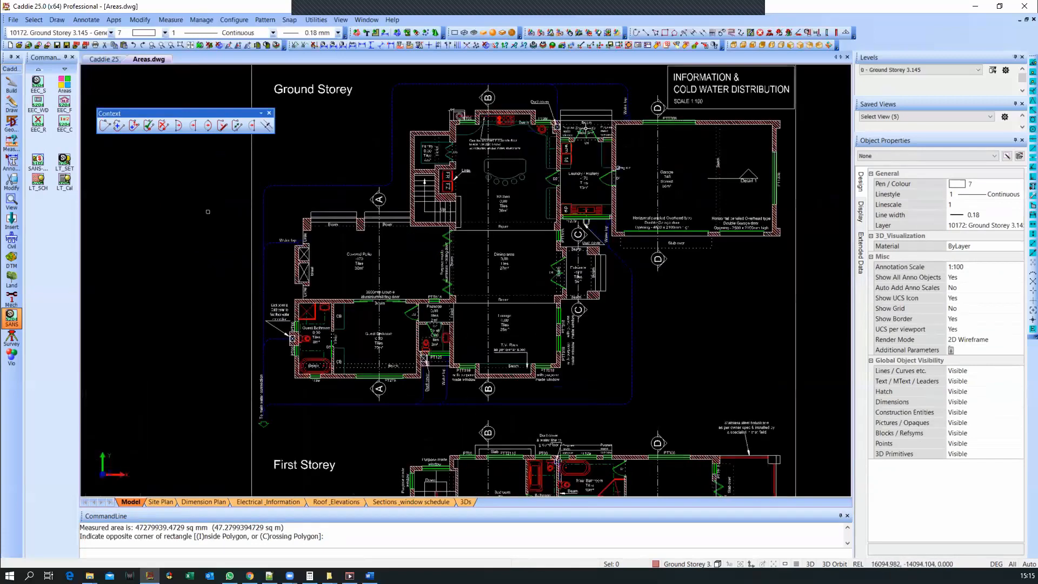
{"action": "left_click", "coordinate": [635, 32]}
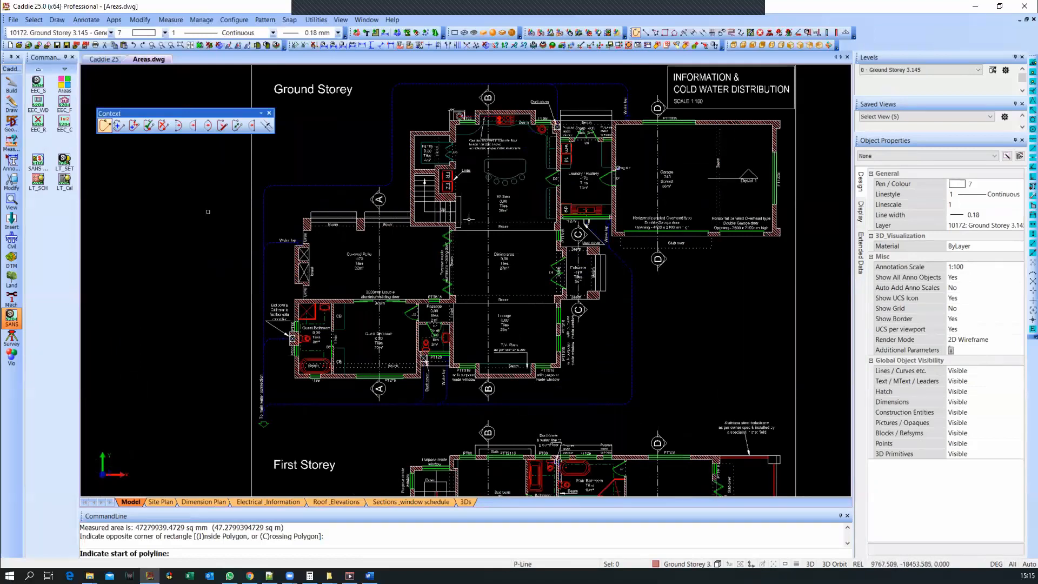
{"action": "left_click", "coordinate": [917, 69]}
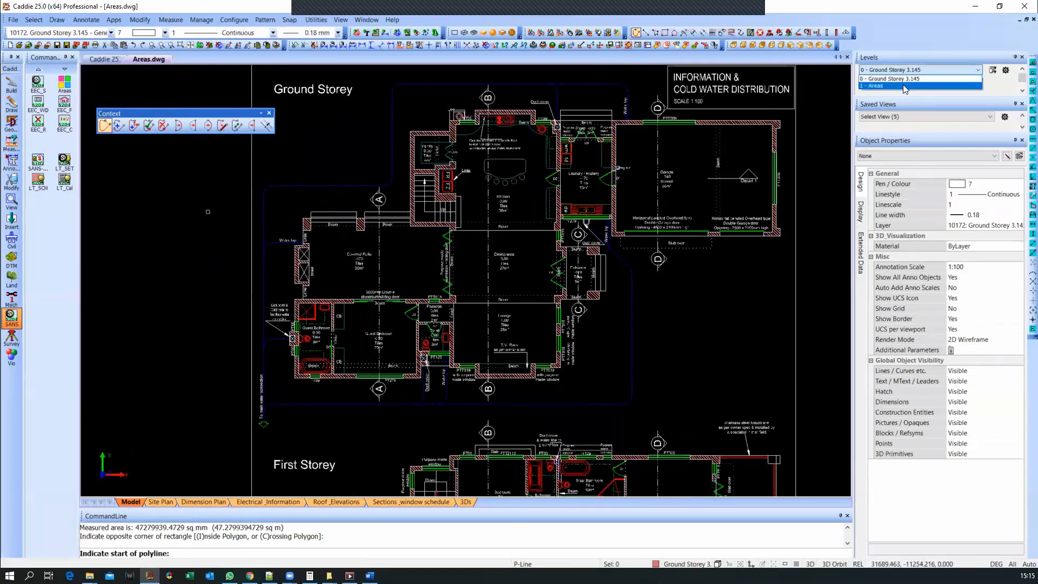
{"action": "left_click", "coordinate": [904, 86]}
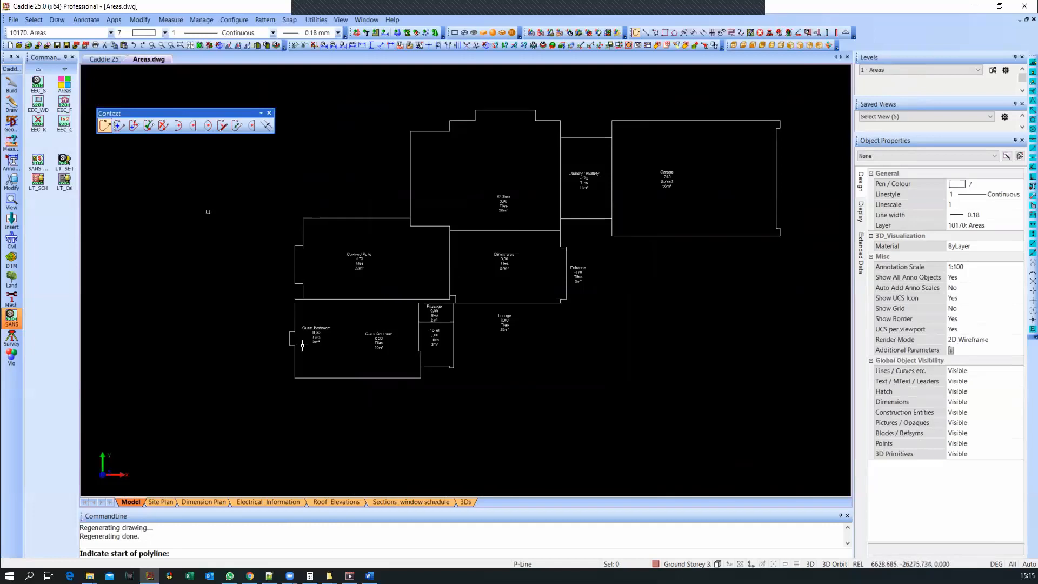
{"action": "scroll", "coordinate": [355, 342], "scroll_direction": "up", "scroll_amount": 4}
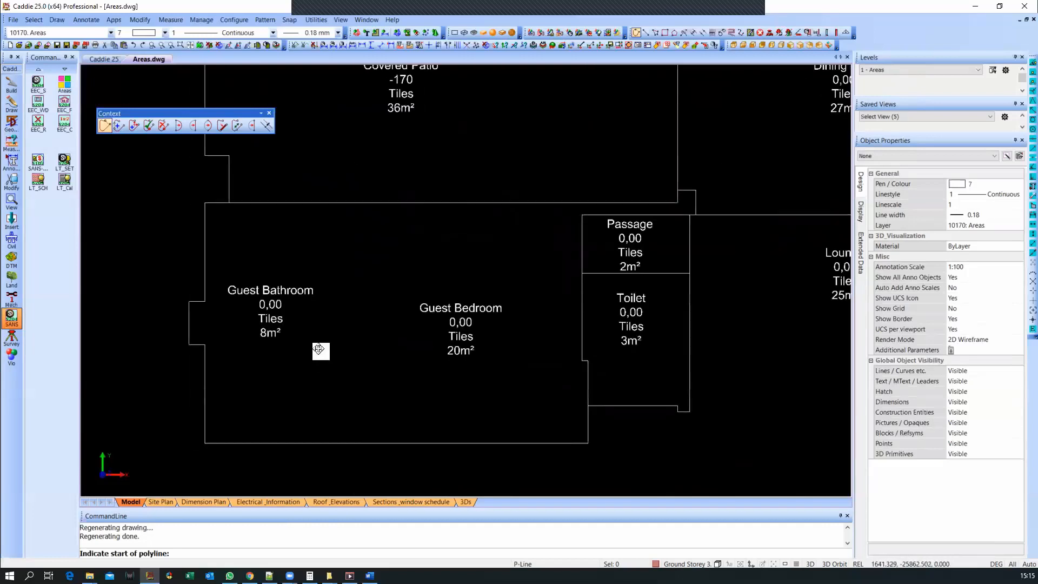
{"action": "scroll", "coordinate": [342, 340], "scroll_direction": "up", "scroll_amount": 2}
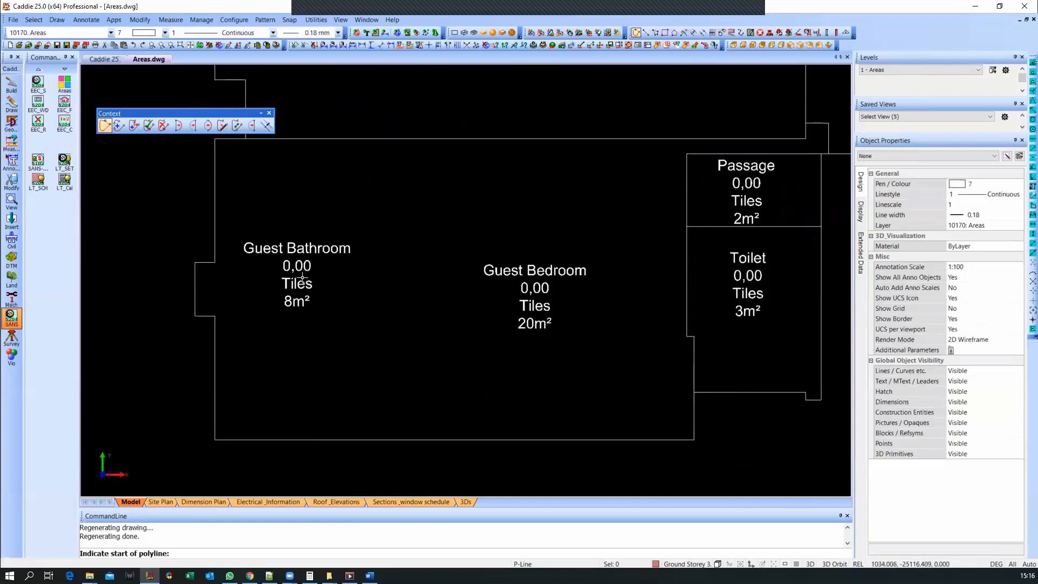
Step: Compare the guest rooms' walls on the Ground Storey 3.145 level with their outline on the Areas level
{"action": "left_click", "coordinate": [892, 70]}
{"action": "left_click", "coordinate": [895, 78]}
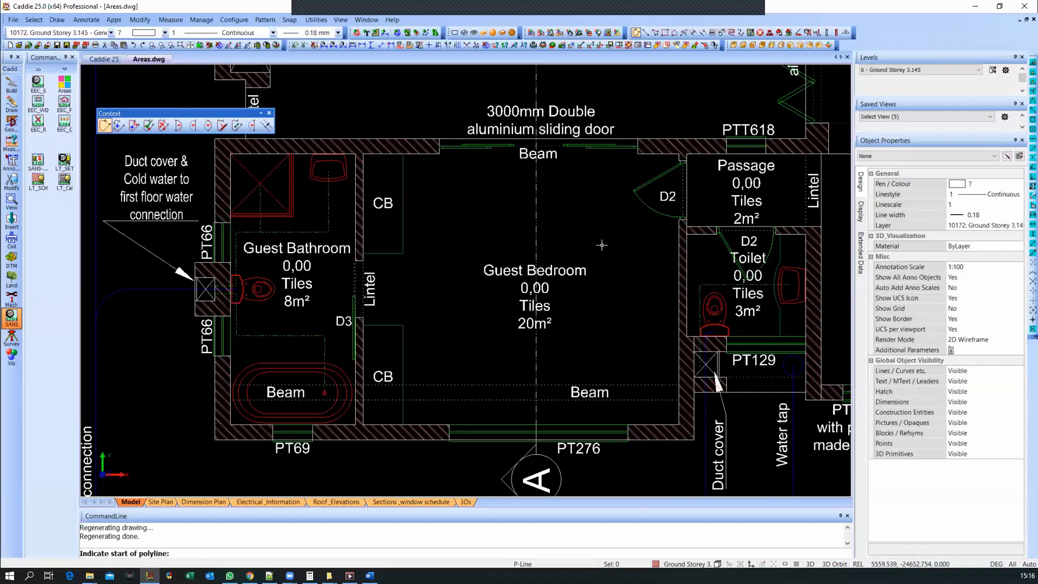
{"action": "left_click", "coordinate": [915, 70]}
{"action": "left_click", "coordinate": [908, 86]}
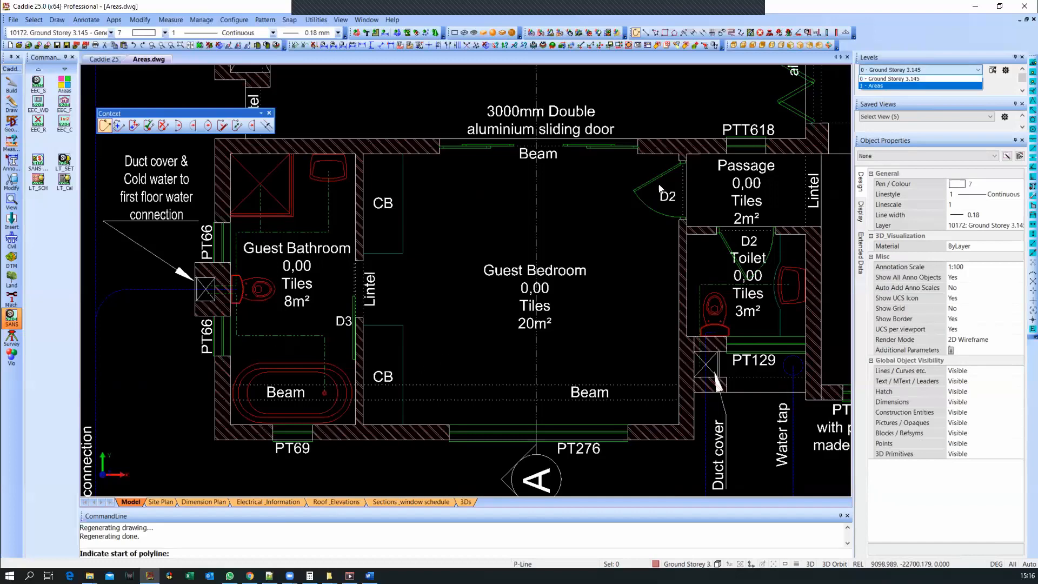
{"action": "left_click", "coordinate": [887, 84]}
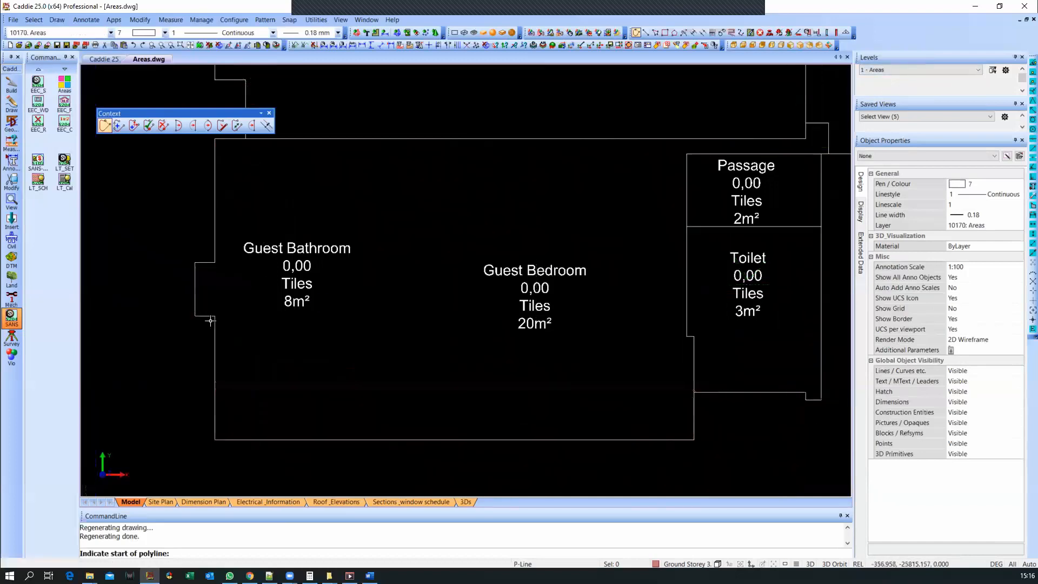
{"action": "key", "text": "Escape"}
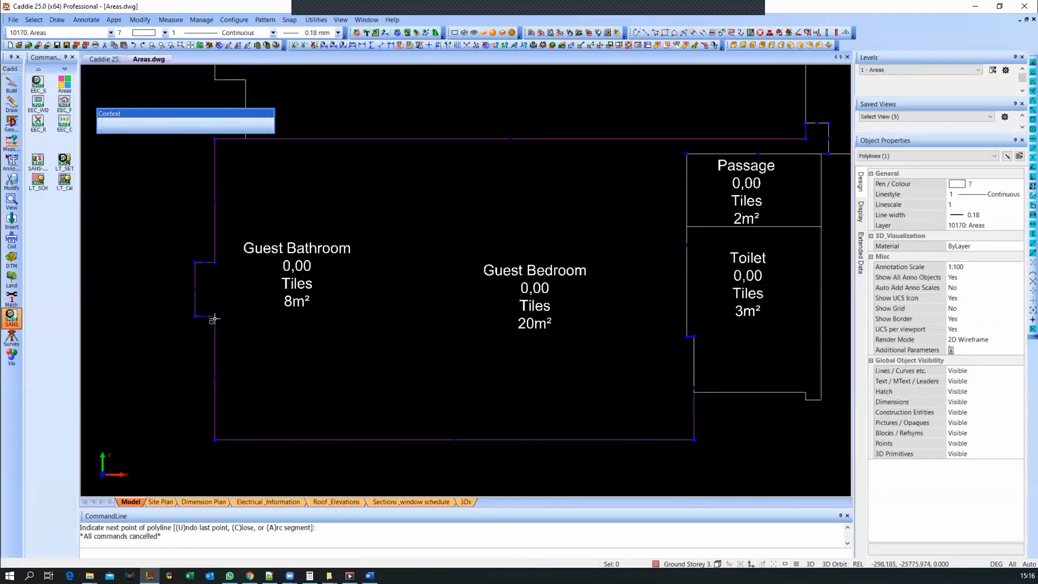
Step: Check the area of the combined Guest Bathroom and Guest Bedroom outline in its object properties
{"action": "left_click", "coordinate": [214, 321]}
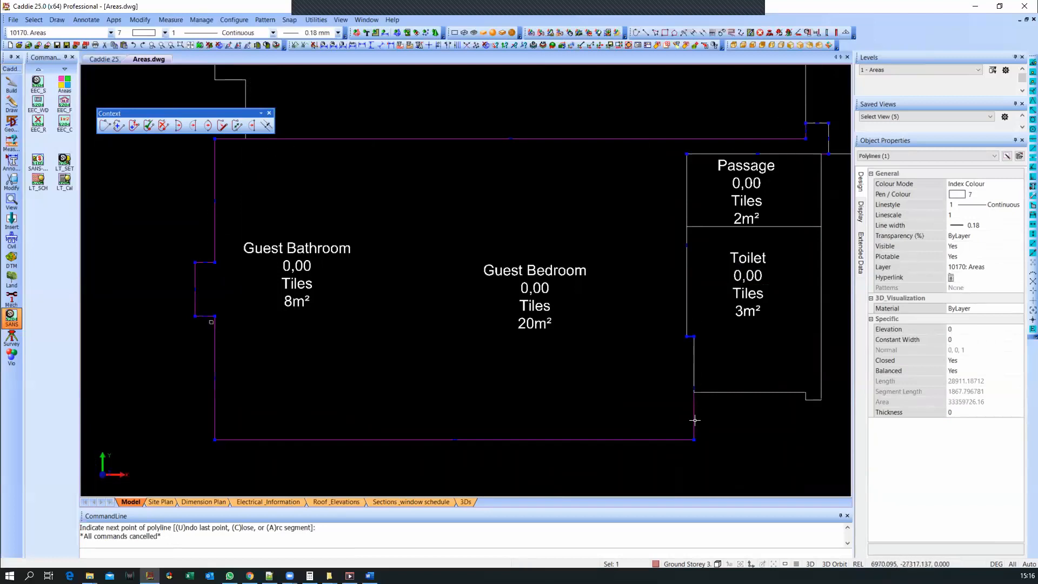
{"action": "left_click", "coordinate": [995, 403]}
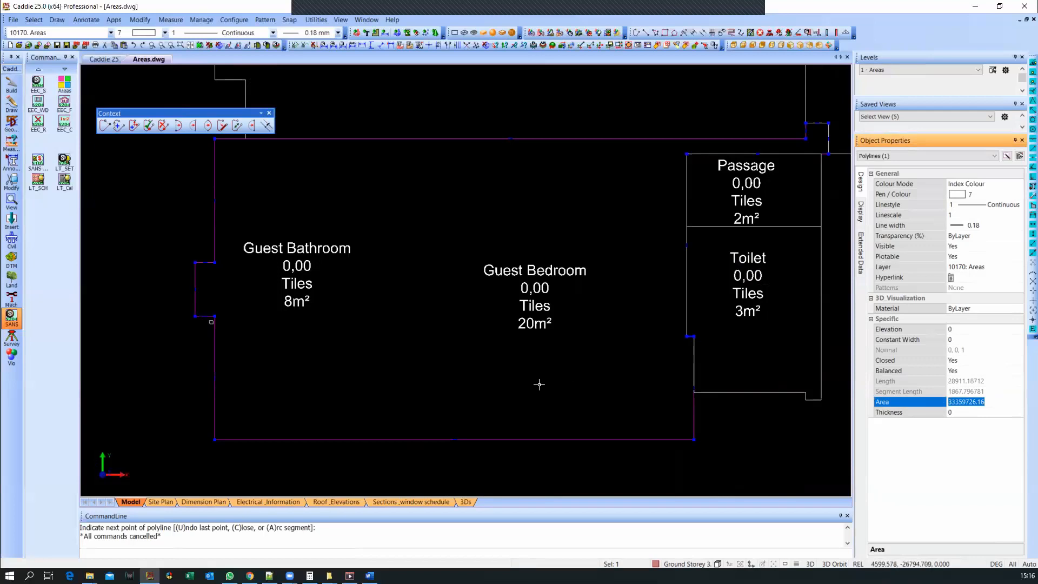
{"action": "left_click", "coordinate": [536, 367]}
{"action": "left_click", "coordinate": [517, 315]}
{"action": "left_click", "coordinate": [282, 267]}
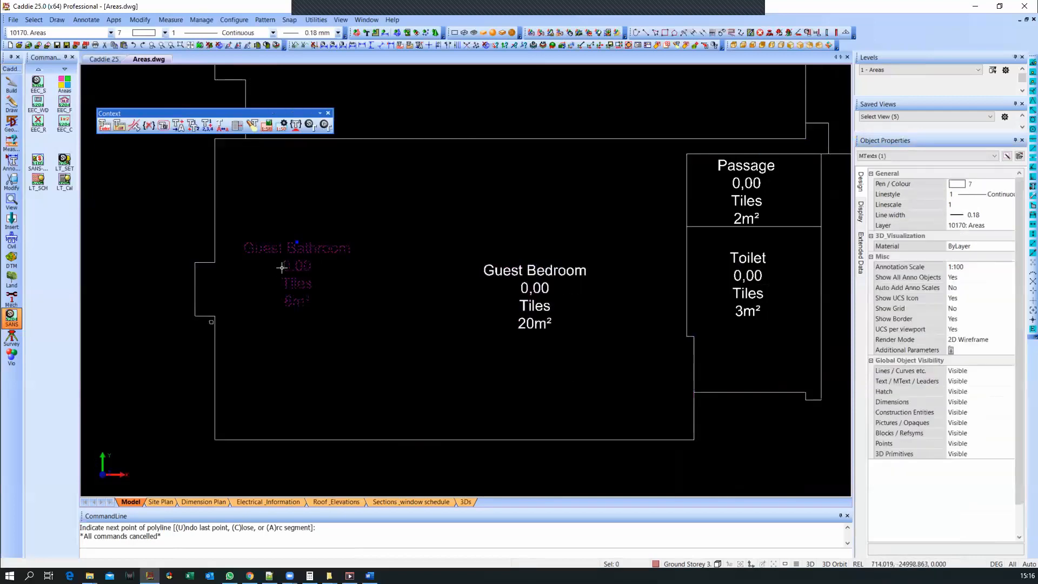
{"action": "key", "text": "Escape"}
Step: Check the area of the Covered Patio outline in its object properties
{"action": "scroll", "coordinate": [413, 342], "scroll_direction": "down", "scroll_amount": 2}
{"action": "mouse_move", "coordinate": [436, 230]}
{"action": "middle_mouse_down"}
{"action": "mouse_move", "coordinate": [397, 378]}
{"action": "mouse_move", "coordinate": [244, 360]}
{"action": "middle_mouse_up"}
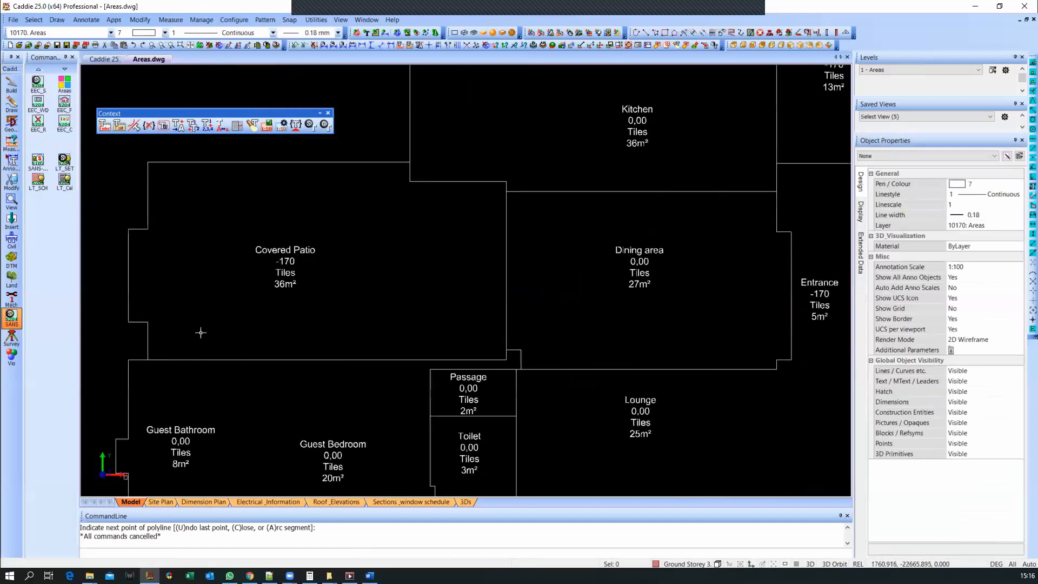
{"action": "left_click", "coordinate": [142, 228]}
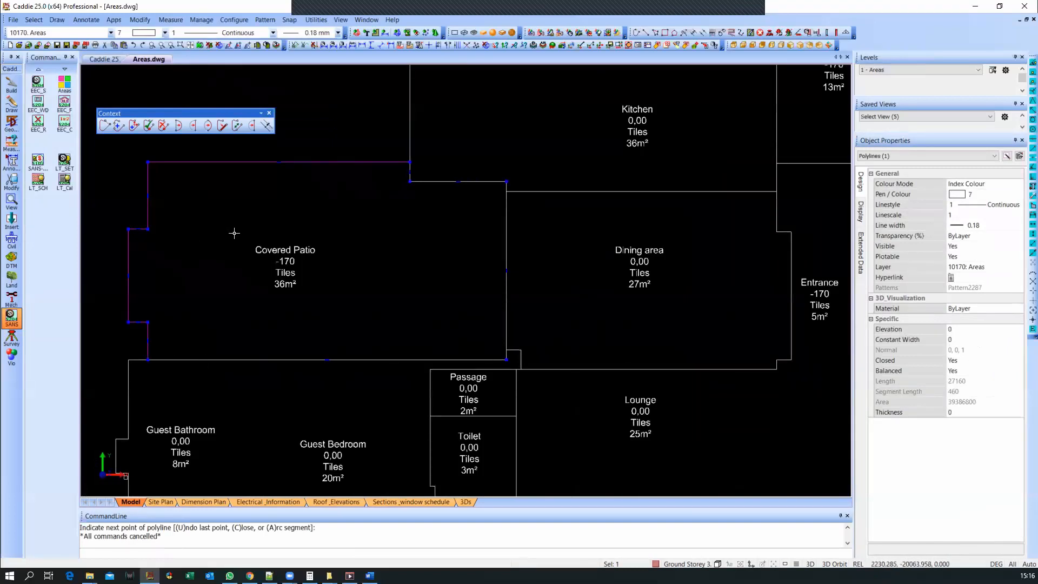
{"action": "scroll", "coordinate": [530, 299], "scroll_direction": "down", "scroll_amount": 2}
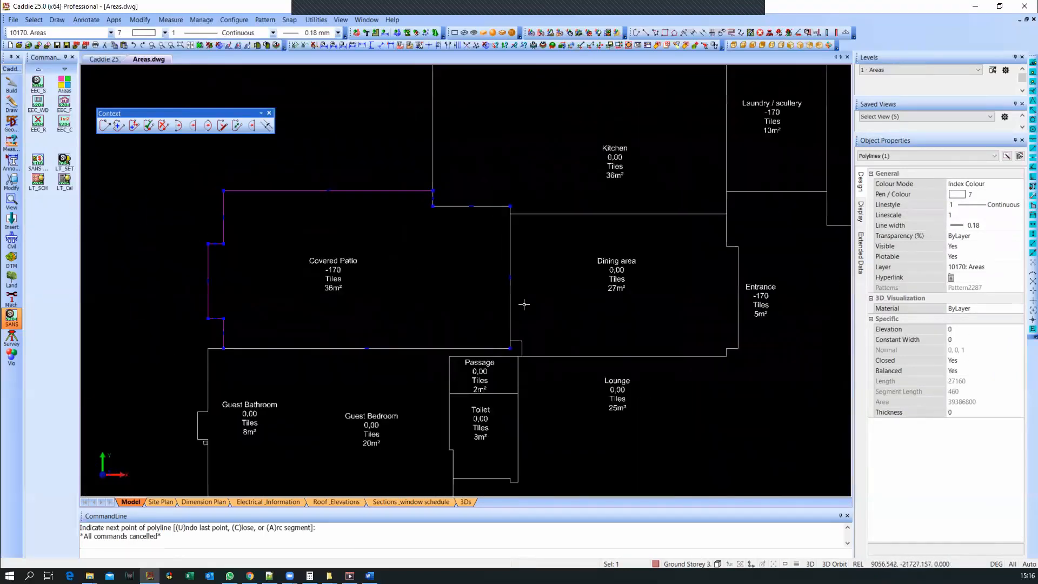
{"action": "middle_click_drag", "start_coordinate": [555, 259], "coordinate": [498, 257]}
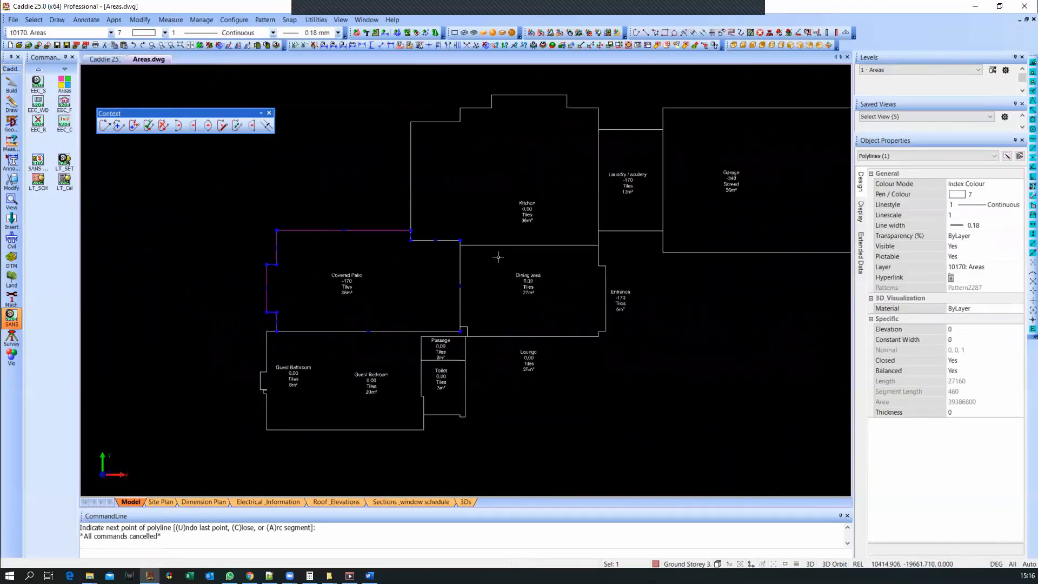
Step: Activate the Ground Storey 3.145 level and start a polyline at the outer corner of the Lounge's T.V. rack bay, beside the Toilet-side PTT918 window
{"action": "left_click", "coordinate": [878, 71]}
{"action": "left_click", "coordinate": [881, 78]}
{"action": "mouse_move", "coordinate": [540, 388]}
{"action": "middle_mouse_down"}
{"action": "mouse_move", "coordinate": [537, 326]}
{"action": "mouse_move", "coordinate": [566, 320]}
{"action": "middle_mouse_up"}
{"action": "scroll", "coordinate": [537, 328], "scroll_direction": "up", "scroll_amount": 4}
{"action": "left_click", "coordinate": [635, 32]}
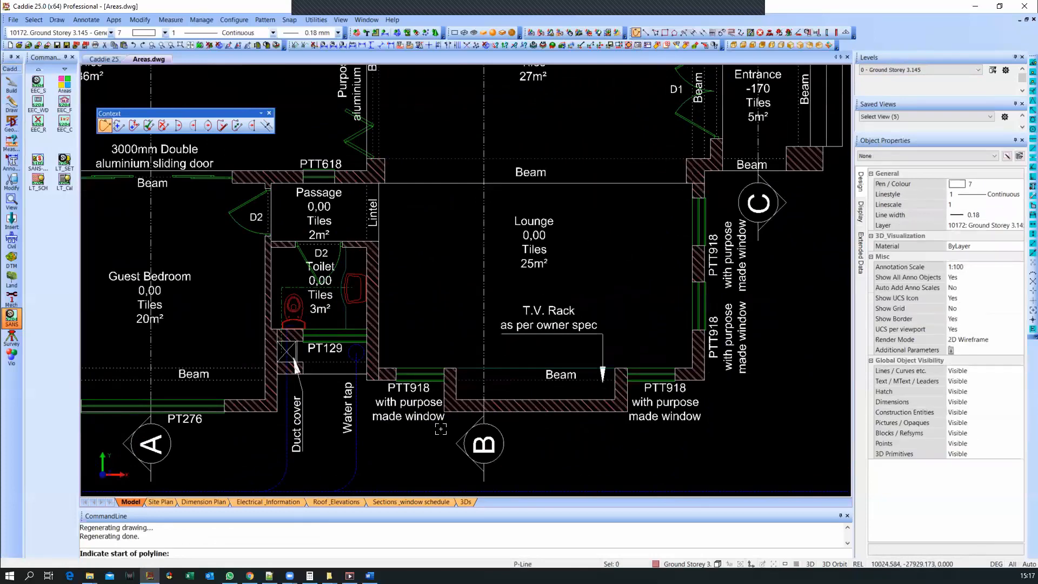
{"action": "scroll", "coordinate": [440, 427], "scroll_direction": "up", "scroll_amount": 2}
{"action": "left_click", "coordinate": [440, 415]}
Step: Try to continue the Lounge polyline past the PTT918 window to the outer wall corner near the water tap
{"action": "scroll", "coordinate": [446, 358], "scroll_direction": "up", "scroll_amount": 3}
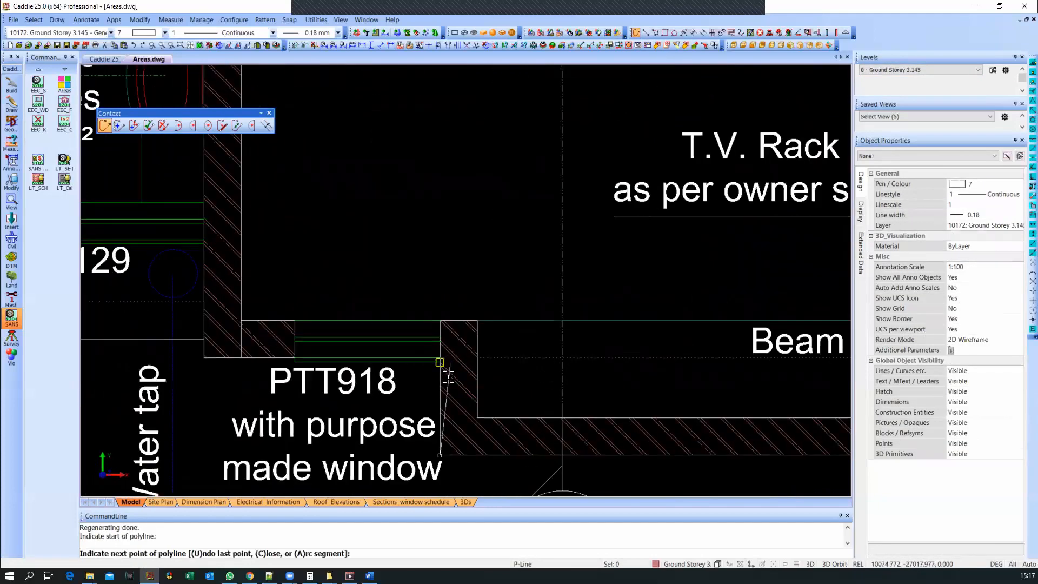
{"action": "left_click", "coordinate": [440, 361]}
{"action": "left_click", "coordinate": [204, 357]}
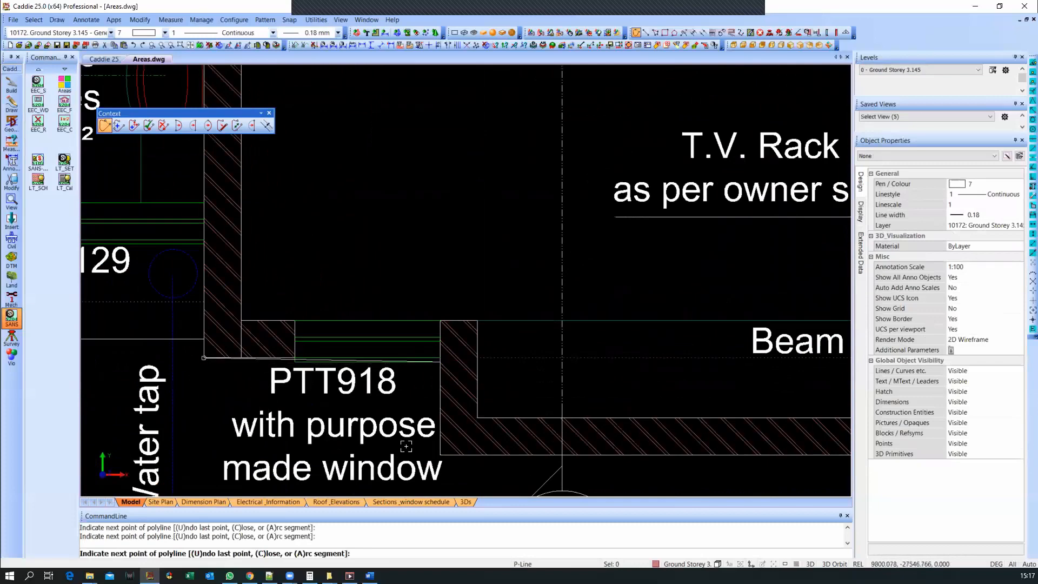
{"action": "scroll", "coordinate": [325, 431], "scroll_direction": "down", "scroll_amount": 3}
{"action": "scroll", "coordinate": [409, 408], "scroll_direction": "up", "scroll_amount": 3}
{"action": "scroll", "coordinate": [411, 408], "scroll_direction": "up", "scroll_amount": 4}
{"action": "middle_click_drag", "start_coordinate": [424, 405], "coordinate": [522, 347]}
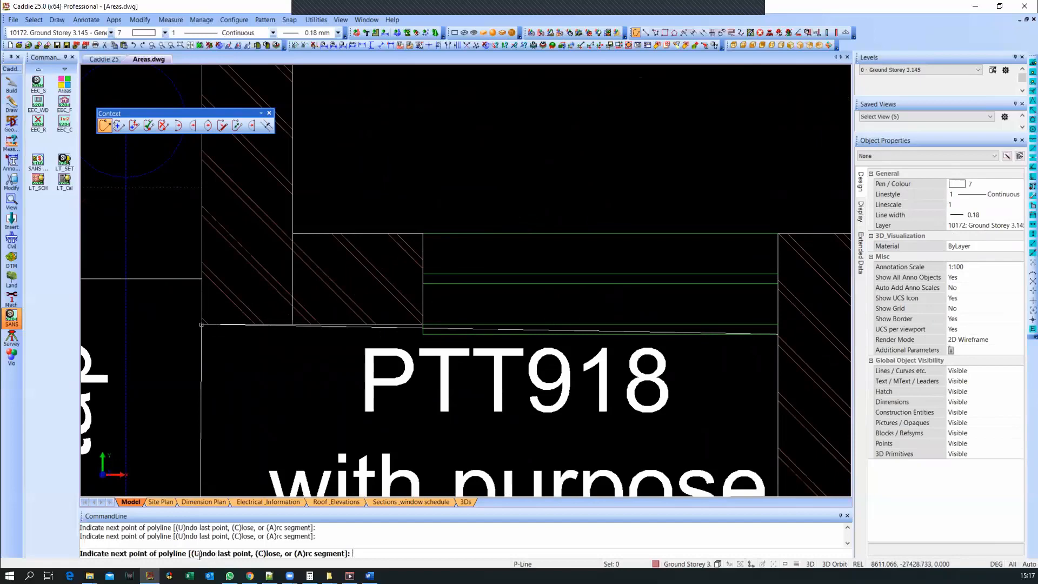
{"action": "scroll", "coordinate": [604, 237], "scroll_direction": "down", "scroll_amount": 5}
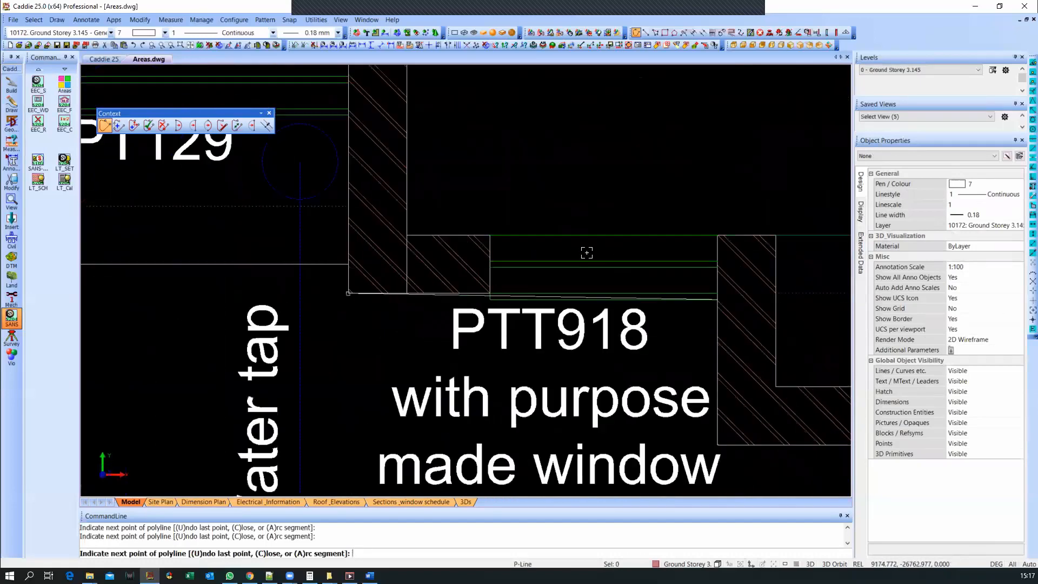
{"action": "middle_click_drag", "start_coordinate": [592, 157], "coordinate": [459, 273]}
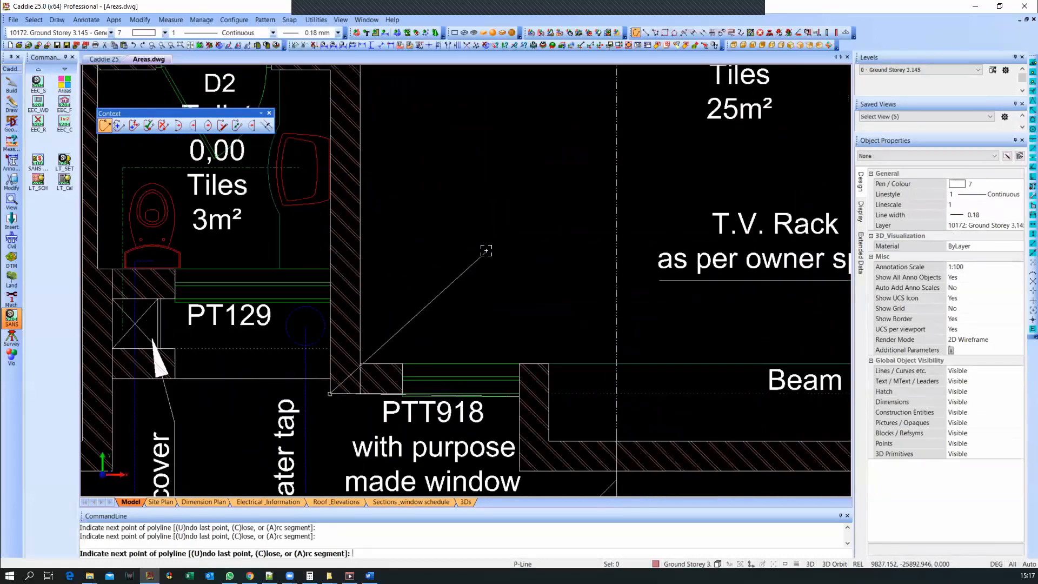
Step: Hide the drawing's texts and undo the misplaced Lounge polyline points back to the bay's outer corner
{"action": "left_click", "coordinate": [366, 33]}
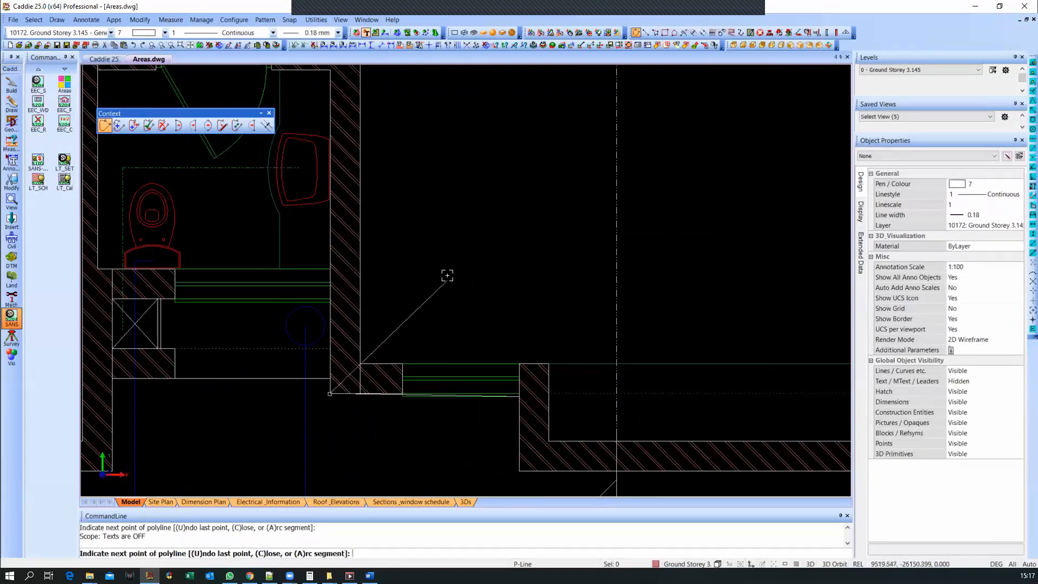
{"action": "key", "text": "u"}
{"action": "key", "text": "u"}
{"action": "left_click", "coordinate": [512, 404]}
{"action": "key", "text": "u"}
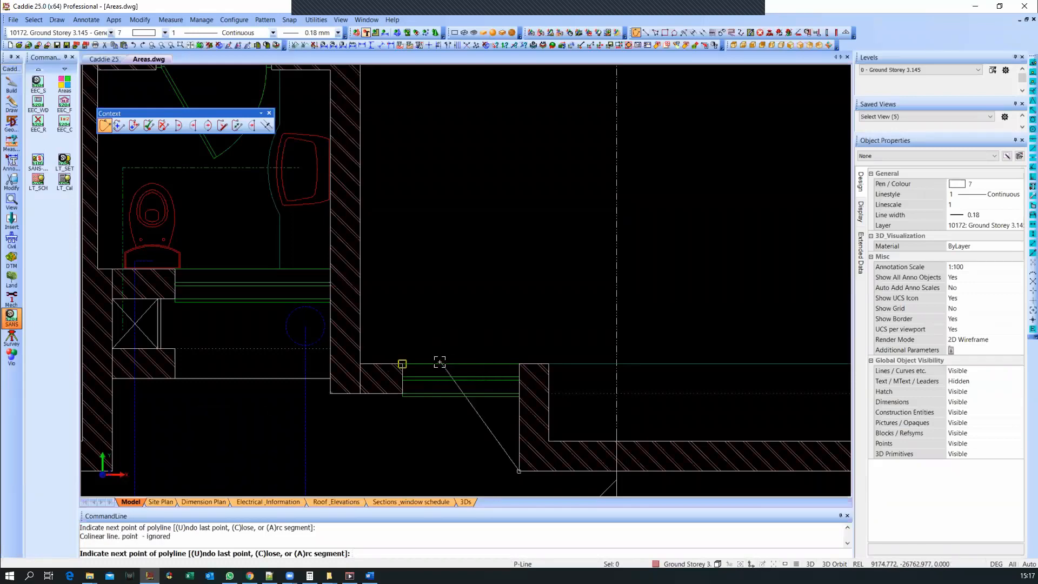
Step: Trace the Lounge polyline across the window opening next to the bay and up the Toilet-side wall to the Dining area boundary
{"action": "scroll", "coordinate": [501, 404], "scroll_direction": "up", "scroll_amount": 1}
{"action": "scroll", "coordinate": [500, 404], "scroll_direction": "up", "scroll_amount": 4}
{"action": "left_click", "coordinate": [559, 366]}
{"action": "scroll", "coordinate": [635, 350], "scroll_direction": "down", "scroll_amount": 3}
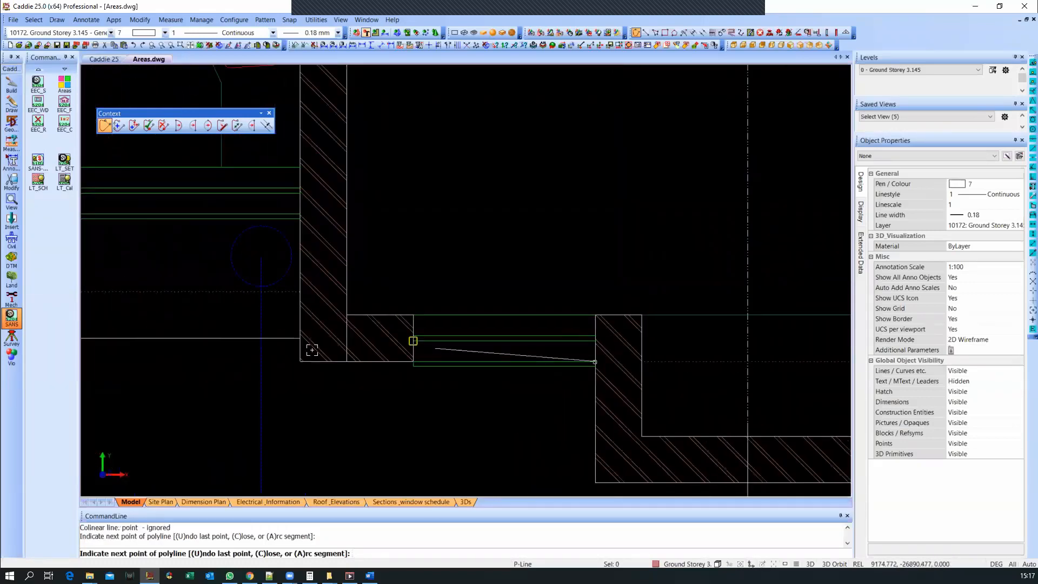
{"action": "left_click", "coordinate": [346, 361]}
{"action": "scroll", "coordinate": [447, 297], "scroll_direction": "down", "scroll_amount": 4}
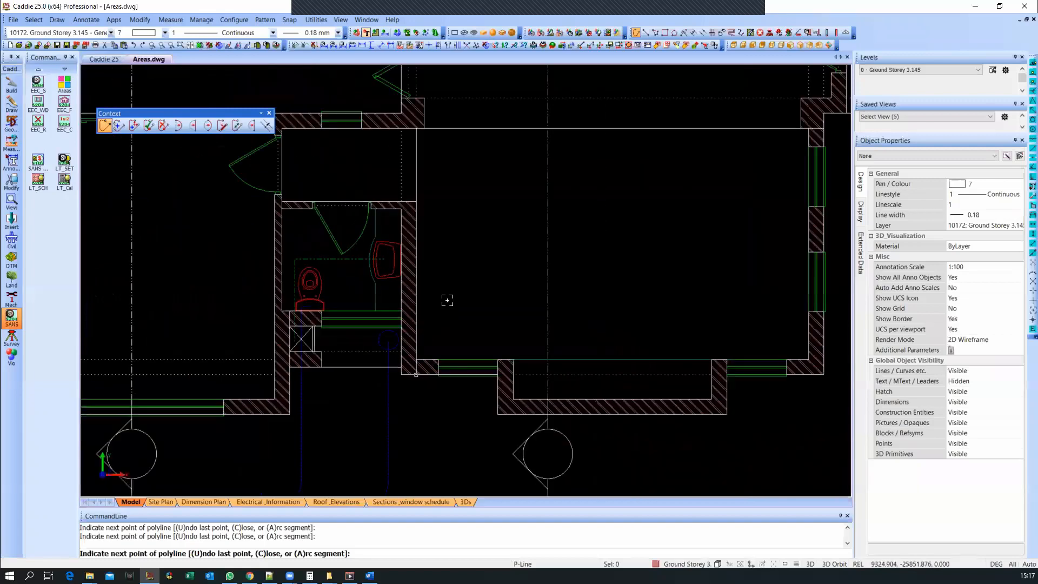
{"action": "scroll", "coordinate": [426, 270], "scroll_direction": "up", "scroll_amount": 3}
{"action": "left_click", "coordinate": [412, 220]}
Step: Continue the Lounge polyline along the Dining area boundary, down the outer window wall and back to the bay's side wall, undoing the misplaced bay point
{"action": "scroll", "coordinate": [392, 235], "scroll_direction": "down", "scroll_amount": 2}
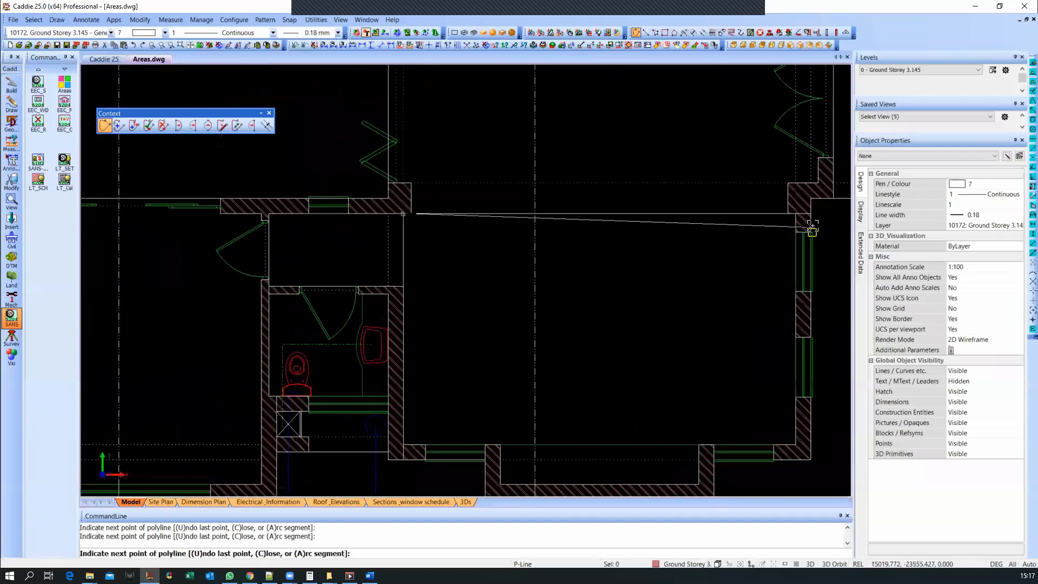
{"action": "left_click", "coordinate": [817, 453]}
{"action": "scroll", "coordinate": [753, 478], "scroll_direction": "up", "scroll_amount": 4}
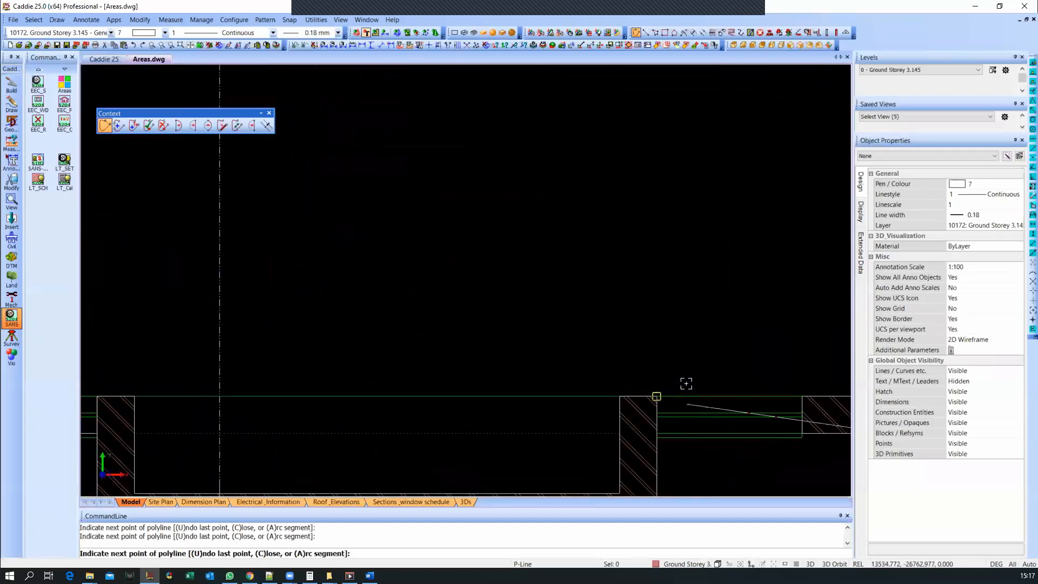
{"action": "scroll", "coordinate": [685, 397], "scroll_direction": "down", "scroll_amount": 2}
{"action": "left_click", "coordinate": [674, 468]}
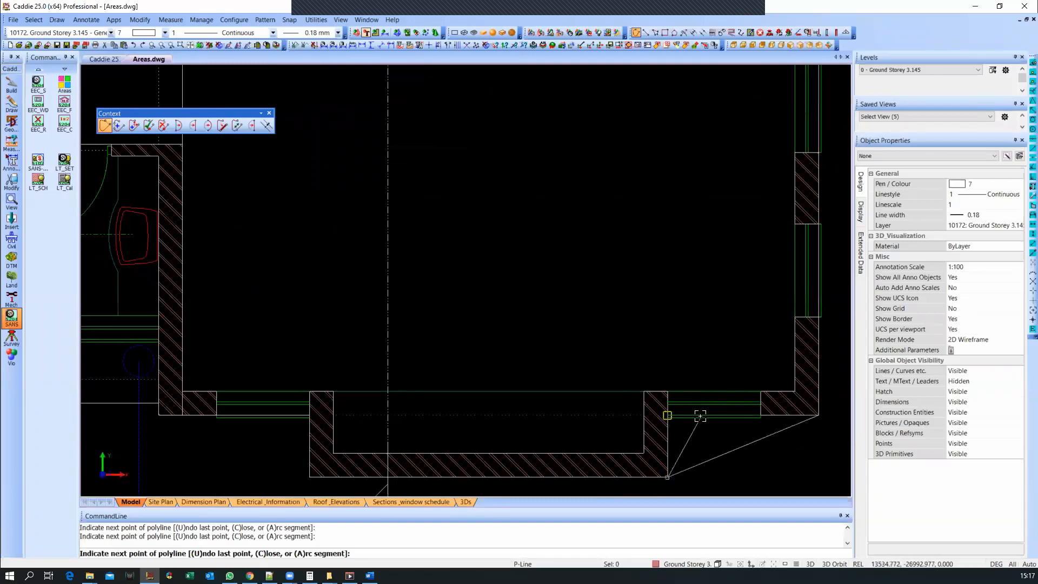
{"action": "key", "text": "u"}
{"action": "scroll", "coordinate": [679, 419], "scroll_direction": "up", "scroll_amount": 4}
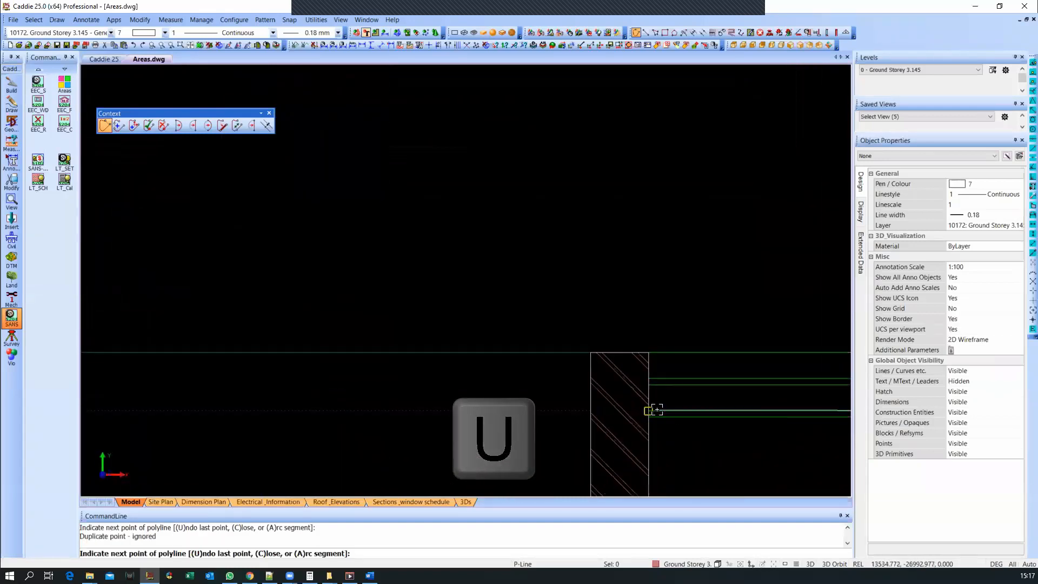
{"action": "left_click", "coordinate": [657, 411]}
Step: Complete the Lounge polyline around the bay's outer corners to its start point and show the drawing's texts again
{"action": "scroll", "coordinate": [690, 358], "scroll_direction": "down", "scroll_amount": 4}
{"action": "left_click", "coordinate": [679, 444]}
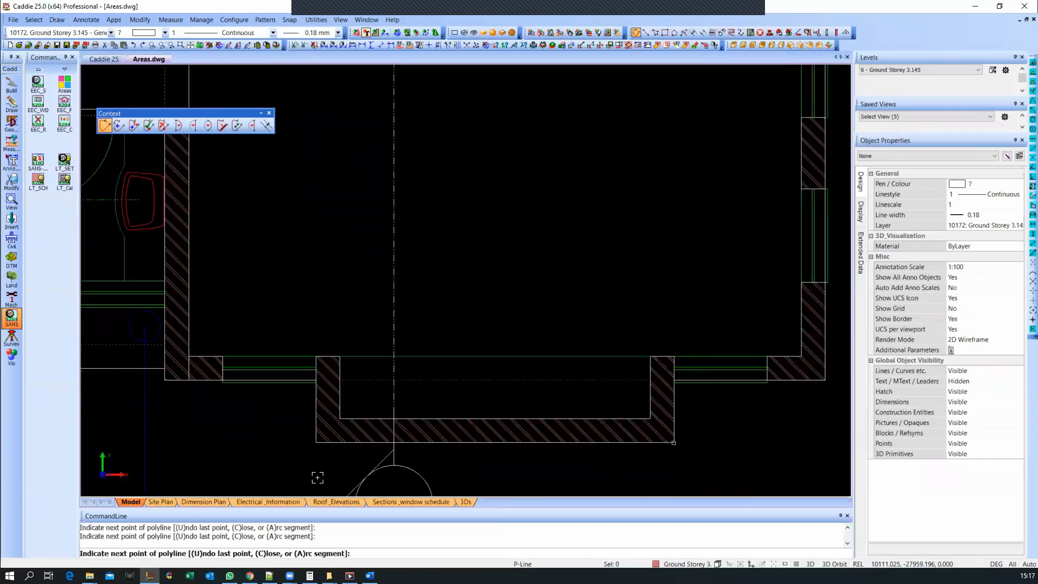
{"action": "left_click", "coordinate": [312, 444]}
{"action": "scroll", "coordinate": [307, 469], "scroll_direction": "down", "scroll_amount": 1}
{"action": "scroll", "coordinate": [306, 470], "scroll_direction": "down", "scroll_amount": 2}
{"action": "middle_click_drag", "start_coordinate": [395, 430], "coordinate": [490, 428]}
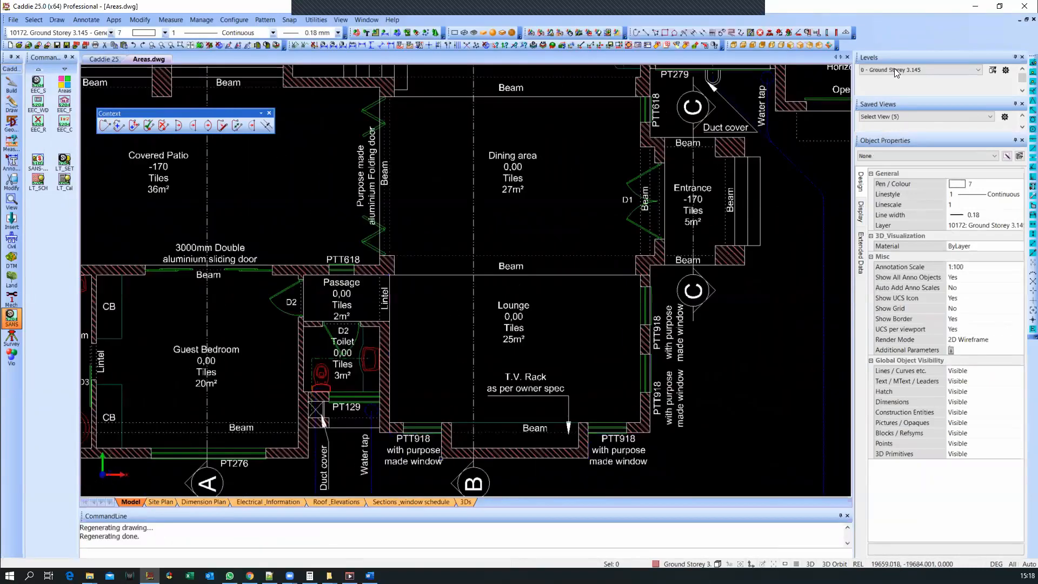
Step: Activate the Areas level and check the area of the Lounge outline in its object properties
{"action": "left_click", "coordinate": [978, 69]}
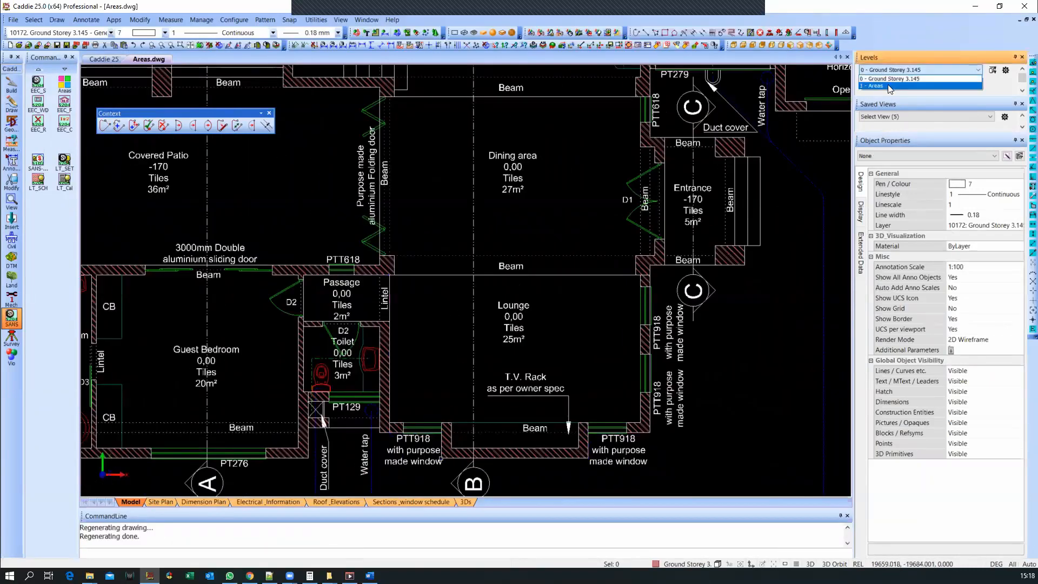
{"action": "left_click", "coordinate": [918, 86]}
{"action": "left_click", "coordinate": [652, 354]}
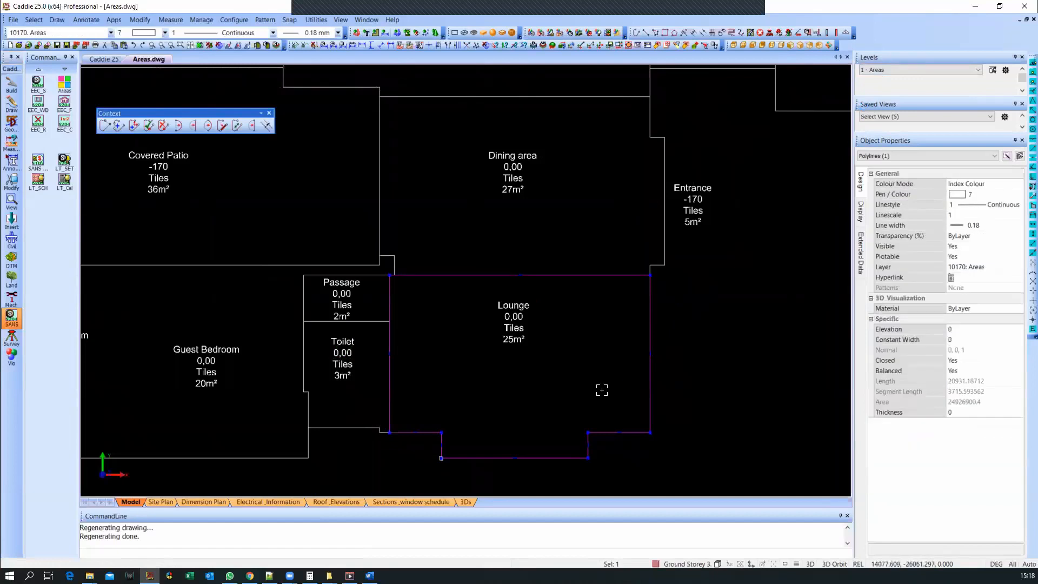
Step: Start a general schedule with the Areas style and select all the Ground Storey room outlines as its objects
{"action": "scroll", "coordinate": [550, 368], "scroll_direction": "down", "scroll_amount": 3}
{"action": "key", "text": "Escape"}
{"action": "middle_click_drag", "start_coordinate": [565, 297], "coordinate": [423, 270]}
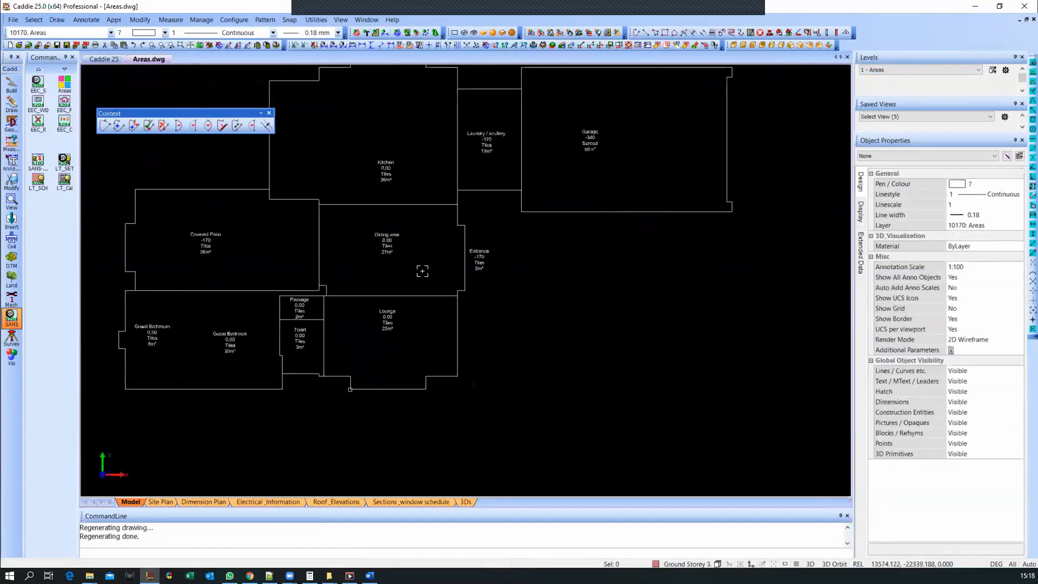
{"action": "middle_click_drag", "start_coordinate": [554, 203], "coordinate": [579, 227]}
{"action": "scroll", "coordinate": [580, 227], "scroll_direction": "down", "scroll_amount": 1}
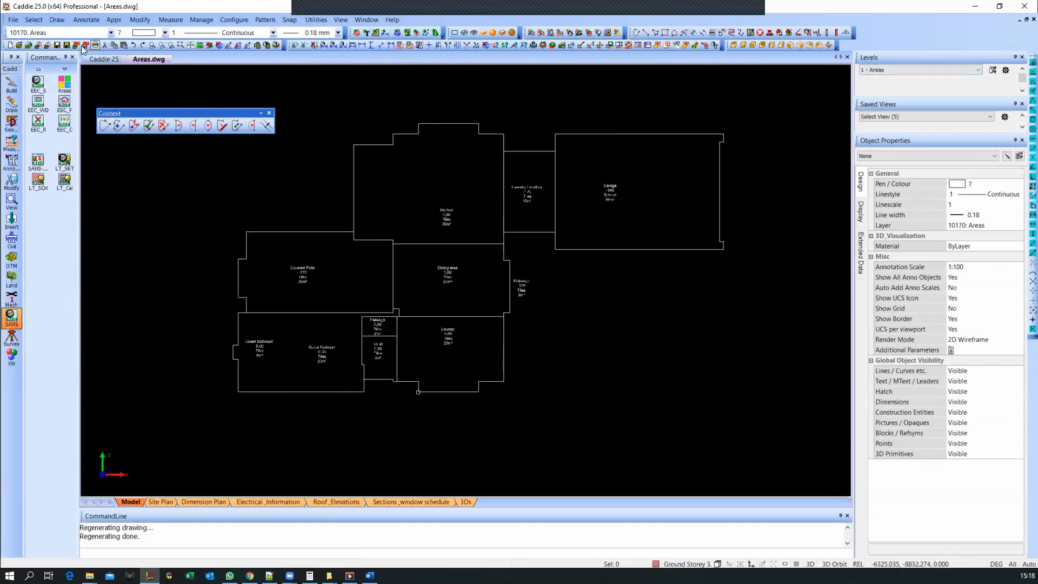
{"action": "left_click", "coordinate": [57, 19]}
{"action": "mouse_move", "coordinate": [87, 202]}
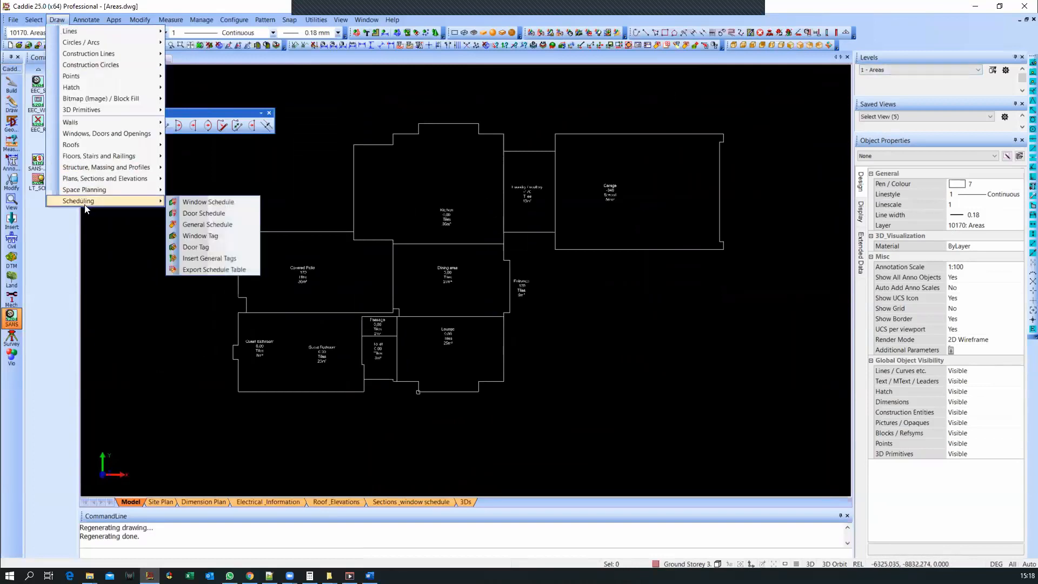
{"action": "left_click", "coordinate": [200, 225]}
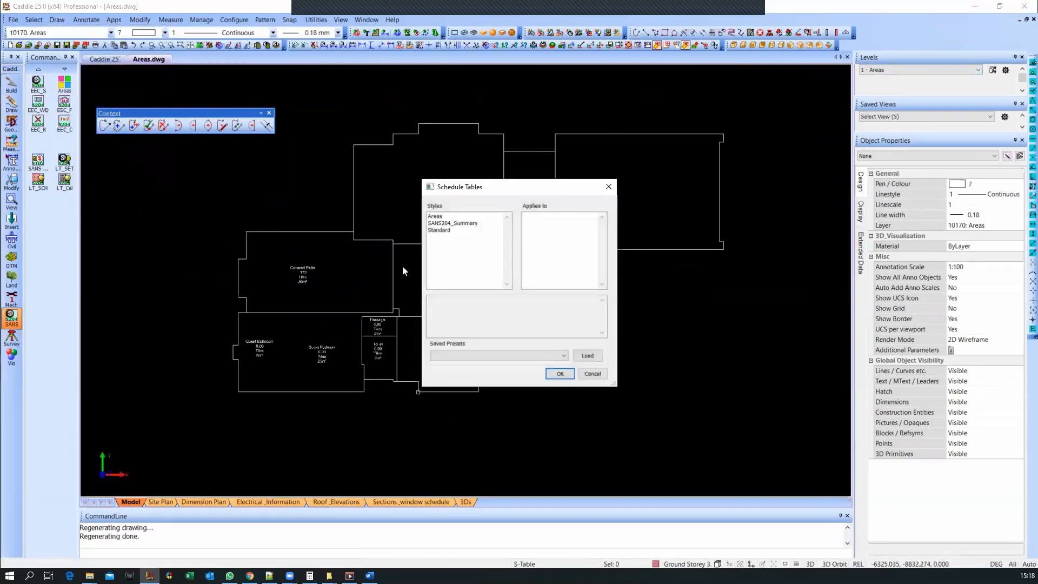
{"action": "double_click", "coordinate": [443, 219]}
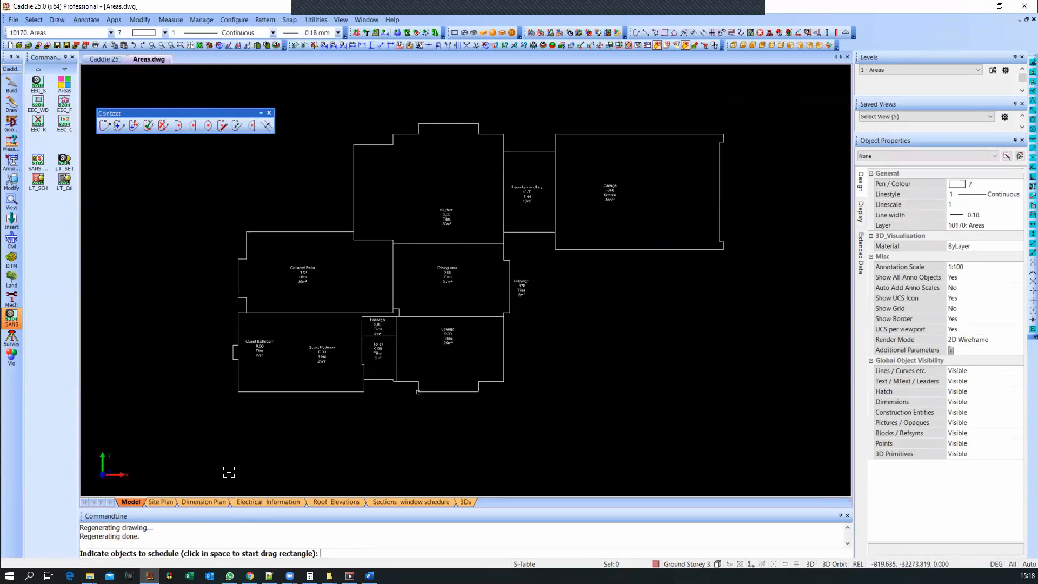
{"action": "left_click", "coordinate": [182, 461]}
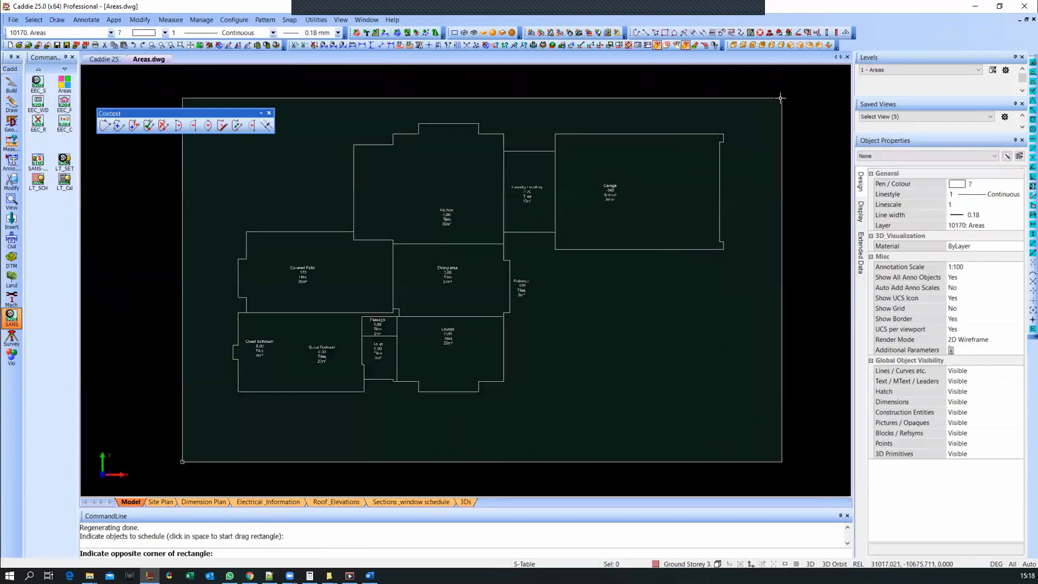
{"action": "left_click", "coordinate": [780, 98]}
Step: Activate the Ground Storey 3.145 level and place the schedule table in the empty space below the floor plan sheet
{"action": "scroll", "coordinate": [577, 178], "scroll_direction": "down", "scroll_amount": 5}
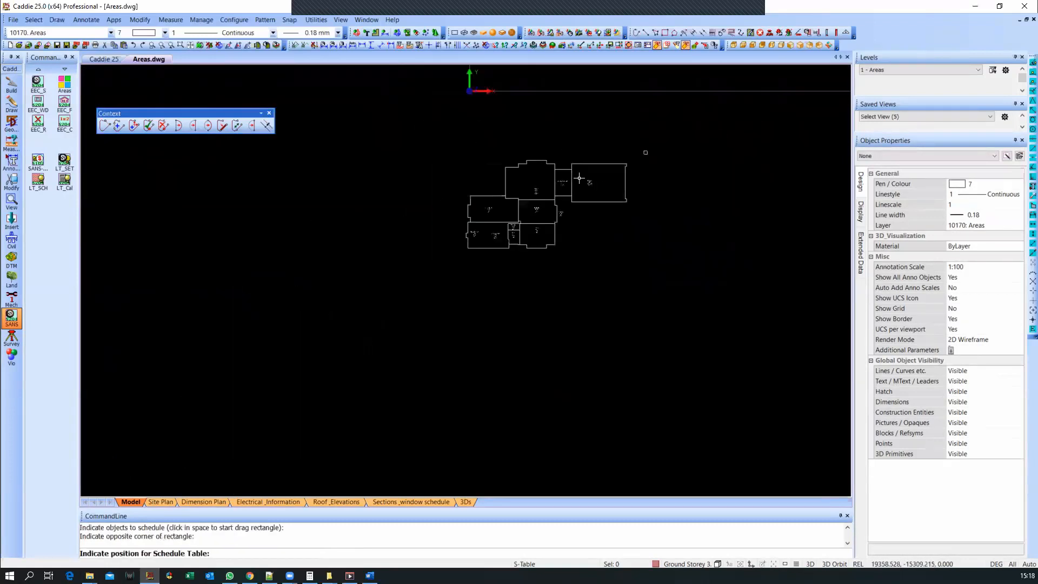
{"action": "left_click", "coordinate": [888, 69]}
{"action": "left_click", "coordinate": [892, 79]}
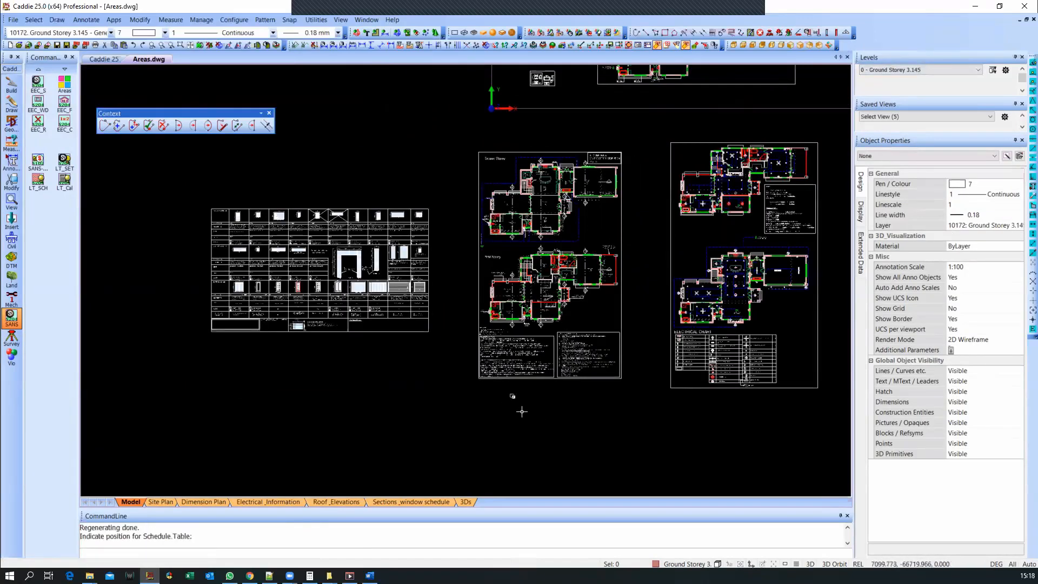
{"action": "scroll", "coordinate": [513, 394], "scroll_direction": "up", "scroll_amount": 8}
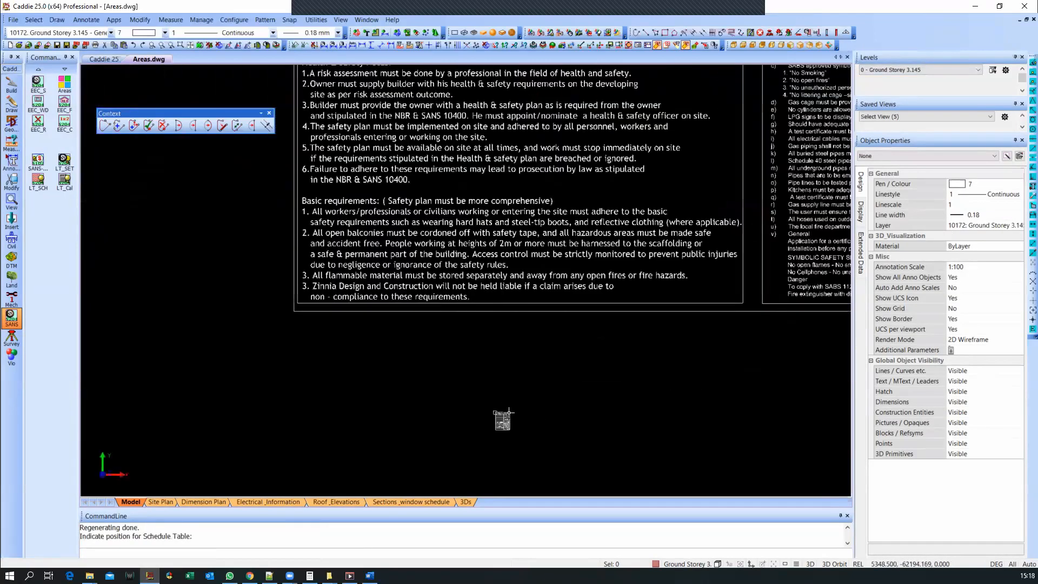
Step: Enlarge the tiny schedule table below the notes by stretching its corner until its rows are readable
{"action": "left_click", "coordinate": [510, 438]}
{"action": "scroll", "coordinate": [511, 438], "scroll_direction": "down", "scroll_amount": 4}
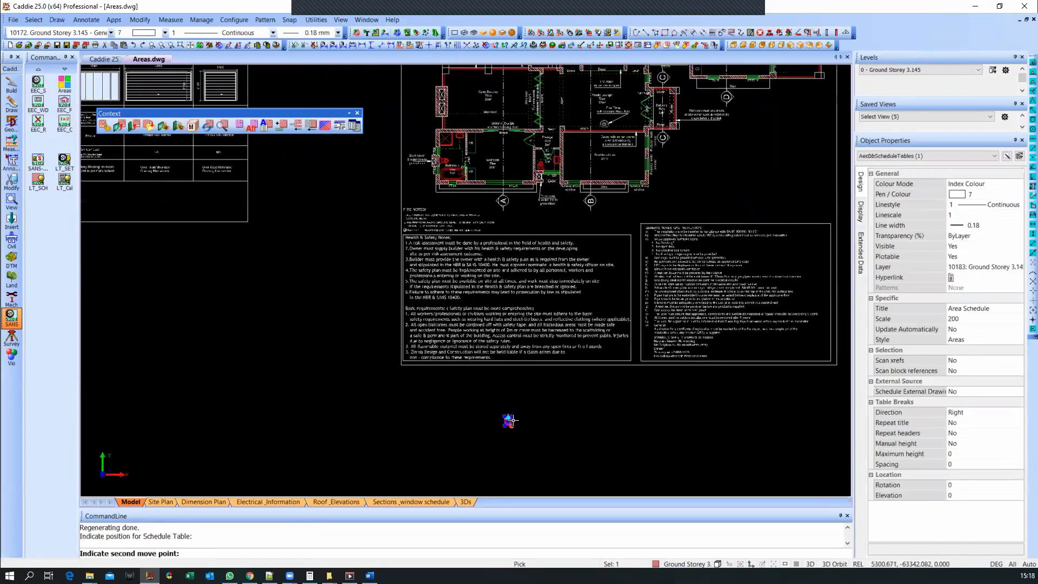
{"action": "scroll", "coordinate": [548, 465], "scroll_direction": "down", "scroll_amount": 4}
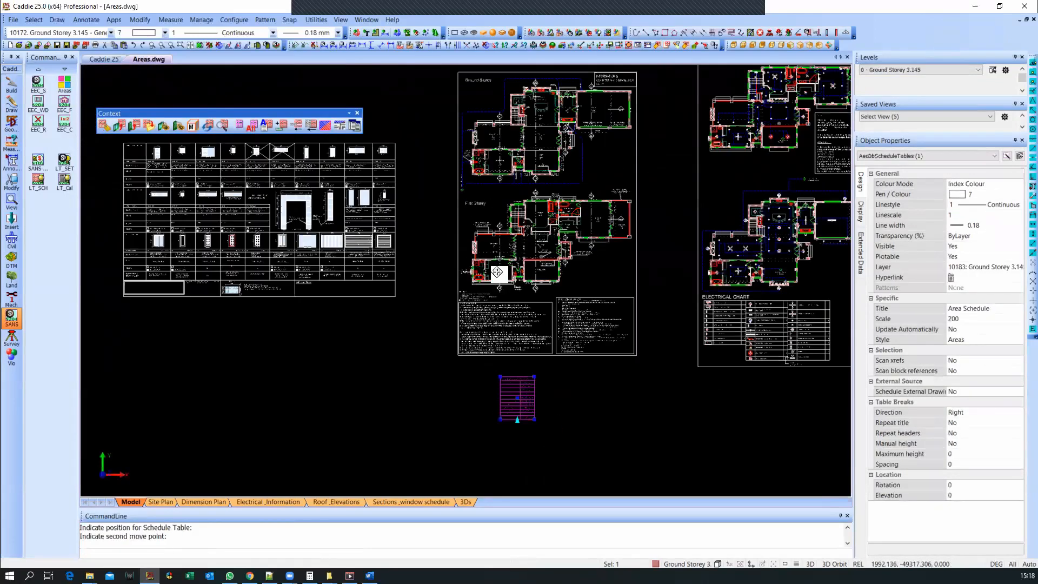
{"action": "left_click", "coordinate": [529, 371]}
{"action": "left_click", "coordinate": [612, 447]}
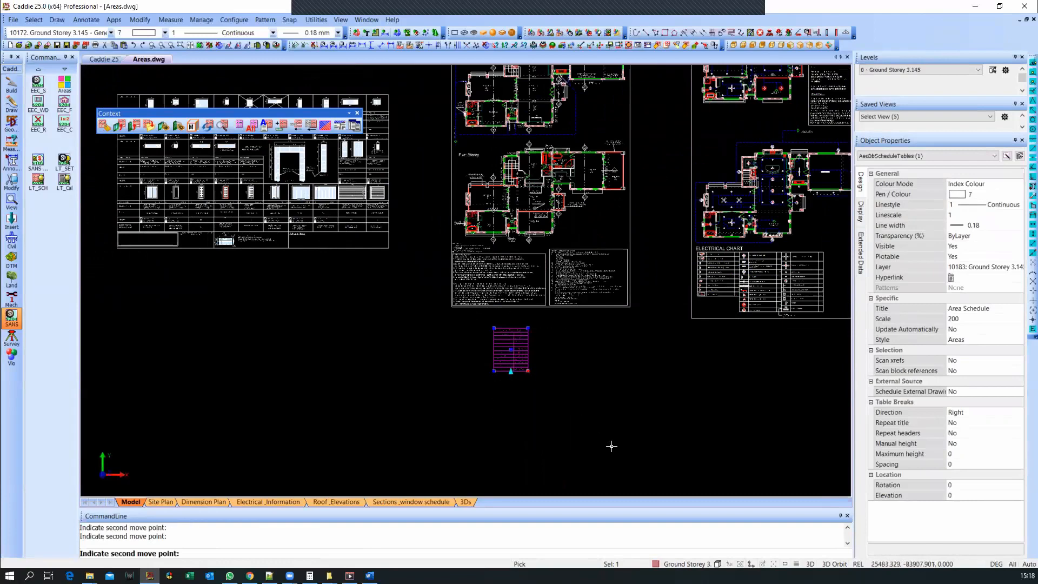
{"action": "scroll", "coordinate": [552, 392], "scroll_direction": "up", "scroll_amount": 3}
{"action": "key", "text": "Escape"}
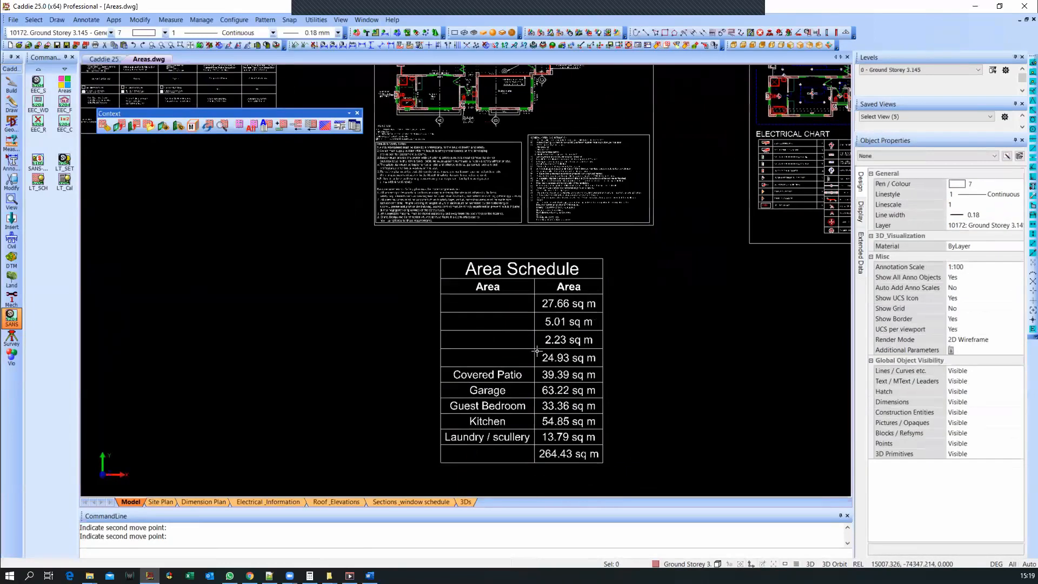
Step: Set the Area Schedule table's Update Automatically property to Yes
{"action": "scroll", "coordinate": [502, 328], "scroll_direction": "up", "scroll_amount": 1}
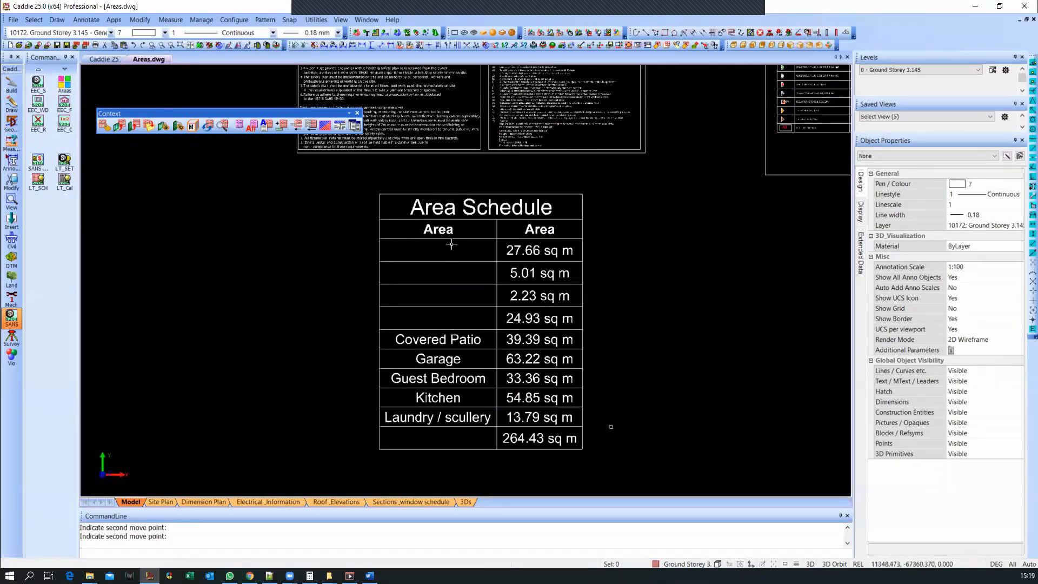
{"action": "left_click", "coordinate": [478, 312]}
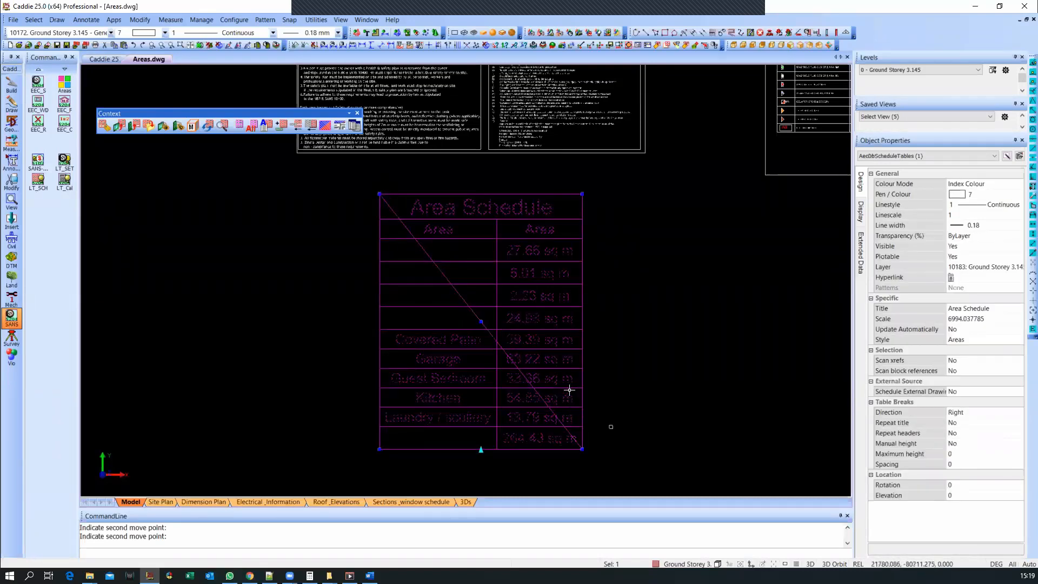
{"action": "left_click", "coordinate": [975, 329]}
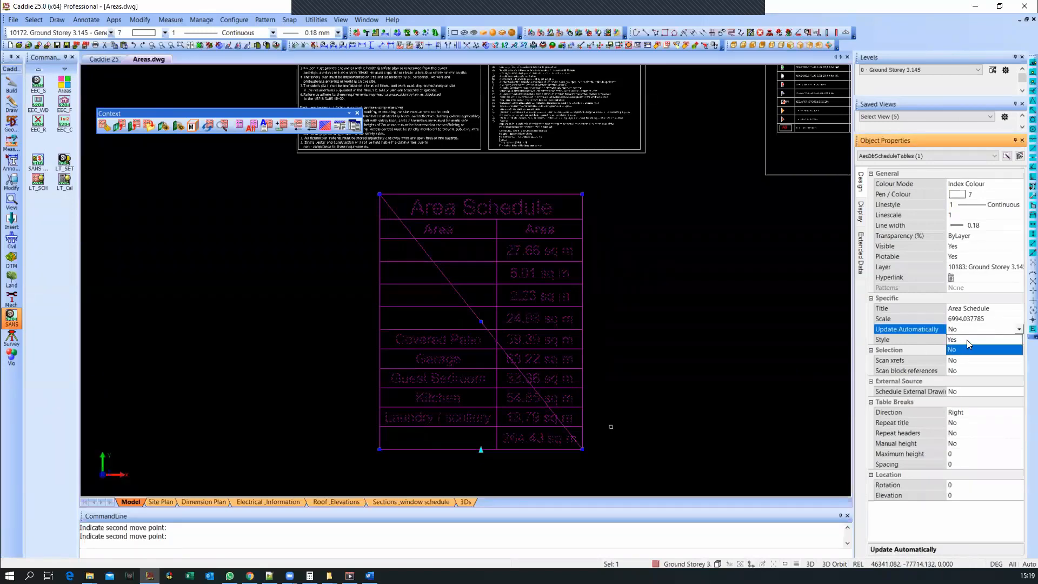
{"action": "left_click", "coordinate": [967, 340]}
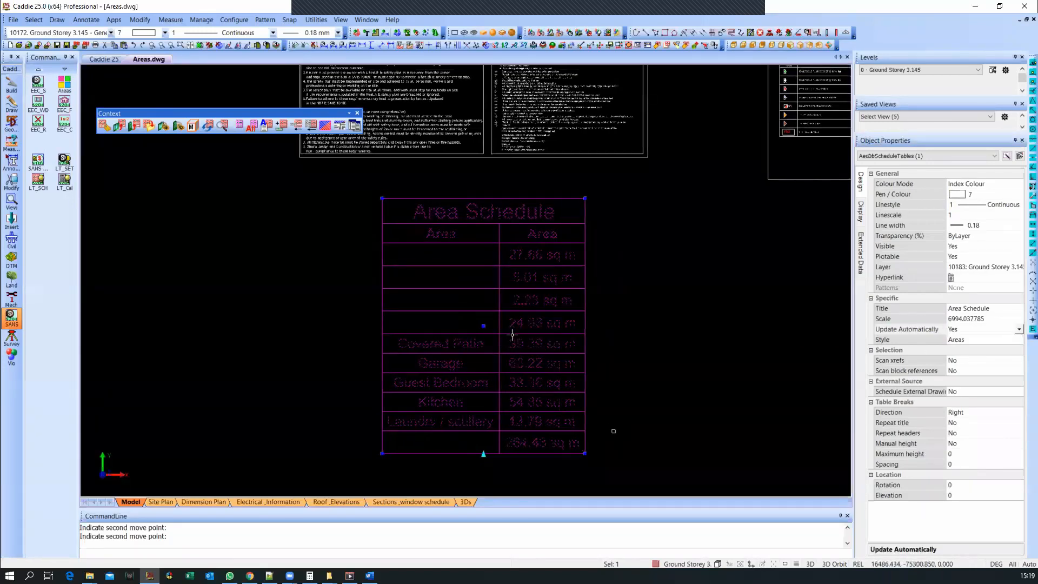
{"action": "key", "text": "Escape"}
{"action": "middle_click_drag", "start_coordinate": [518, 351], "coordinate": [516, 331]}
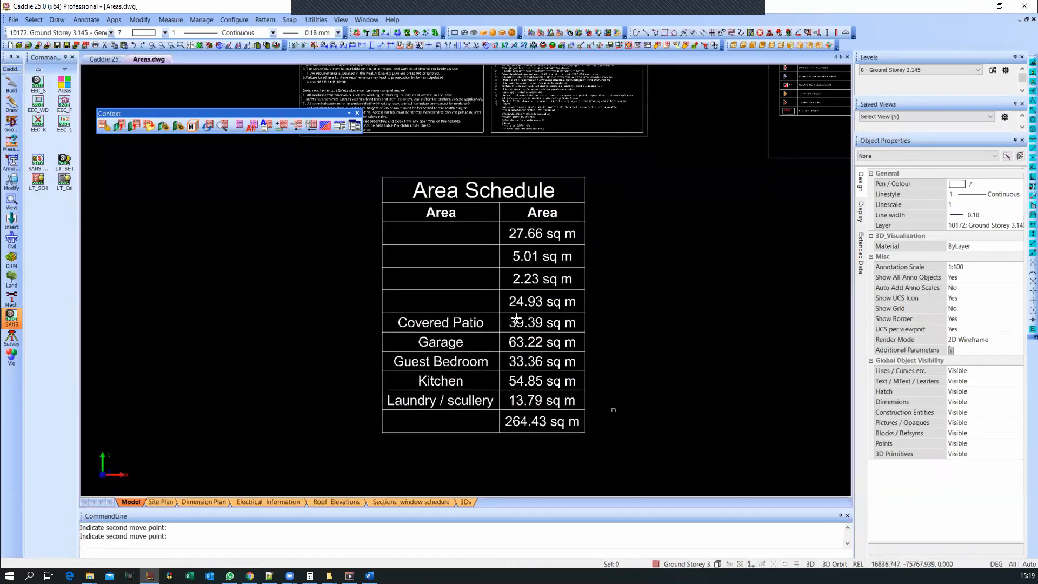
Step: Zoom to the specific object behind the unnamed 24.93 sq m row of the Area Schedule table
{"action": "left_click", "coordinate": [490, 286]}
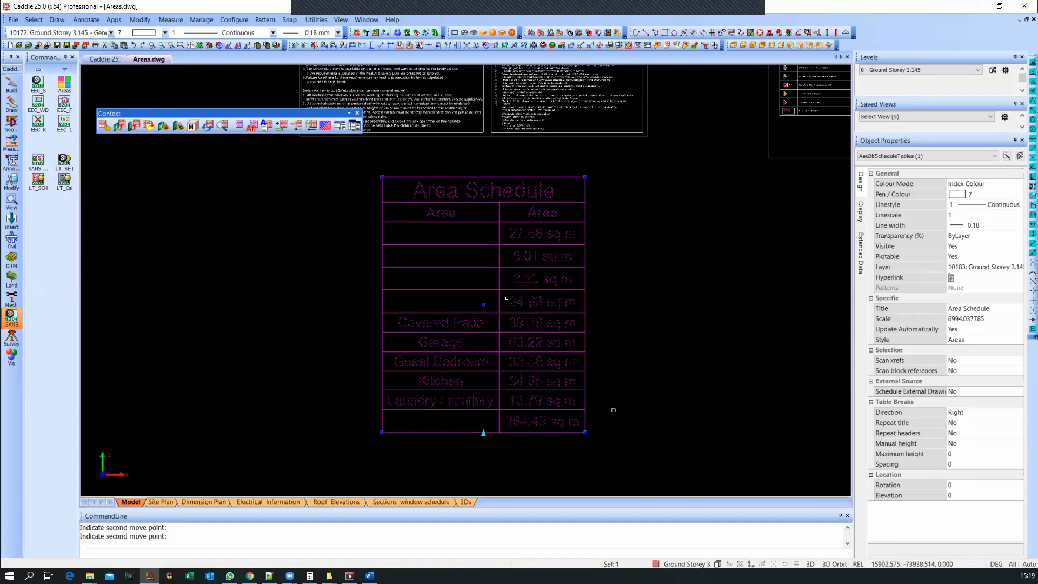
{"action": "key", "text": "Escape"}
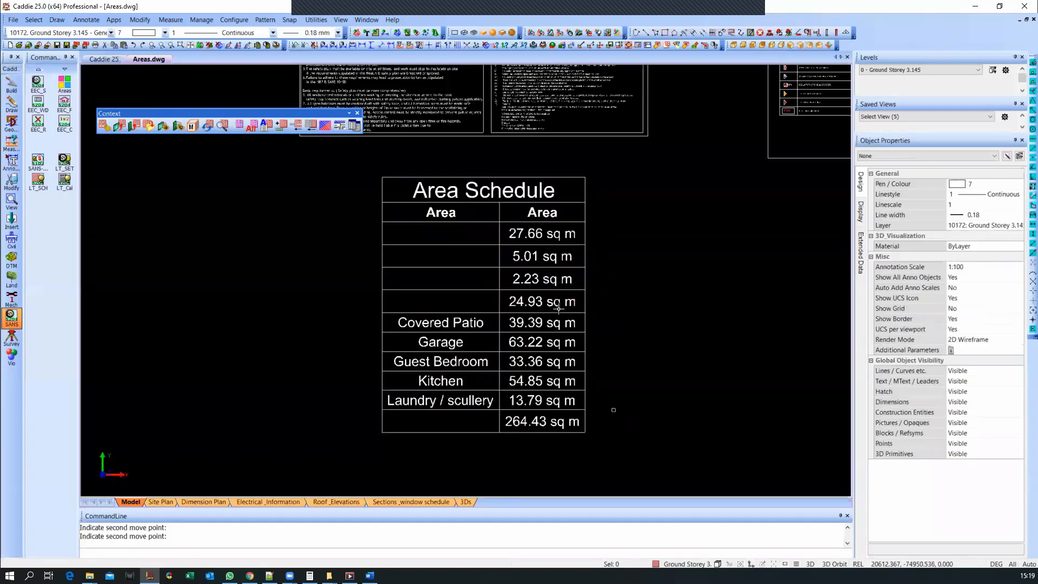
{"action": "left_click", "coordinate": [546, 299]}
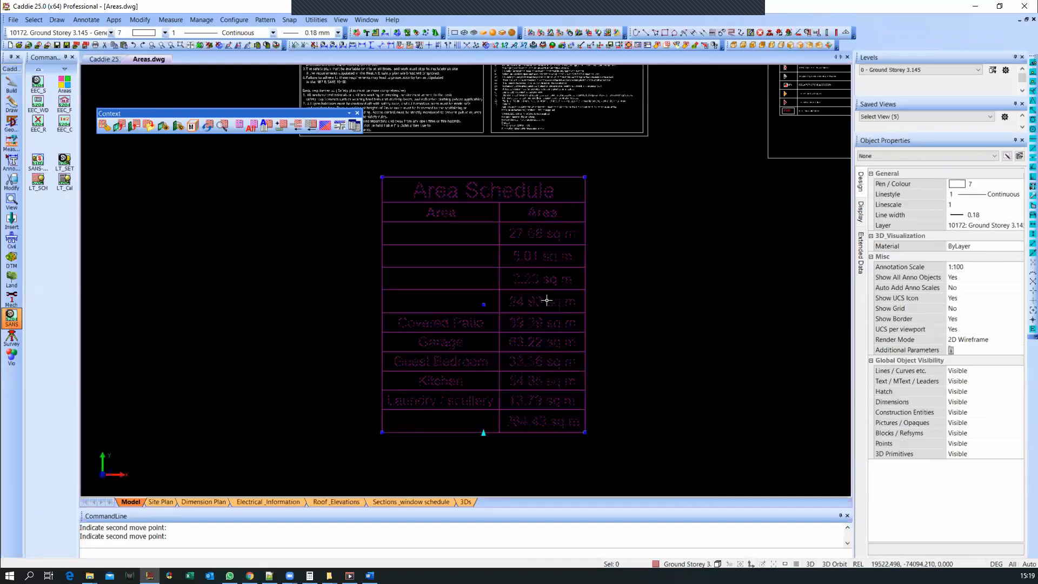
{"action": "right_click", "coordinate": [547, 299]}
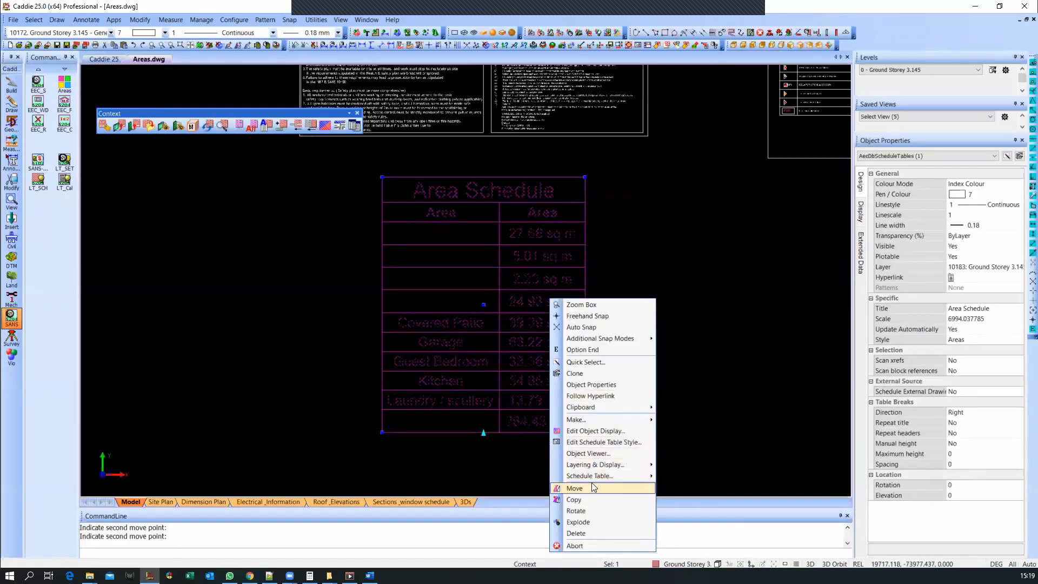
{"action": "mouse_move", "coordinate": [605, 480]}
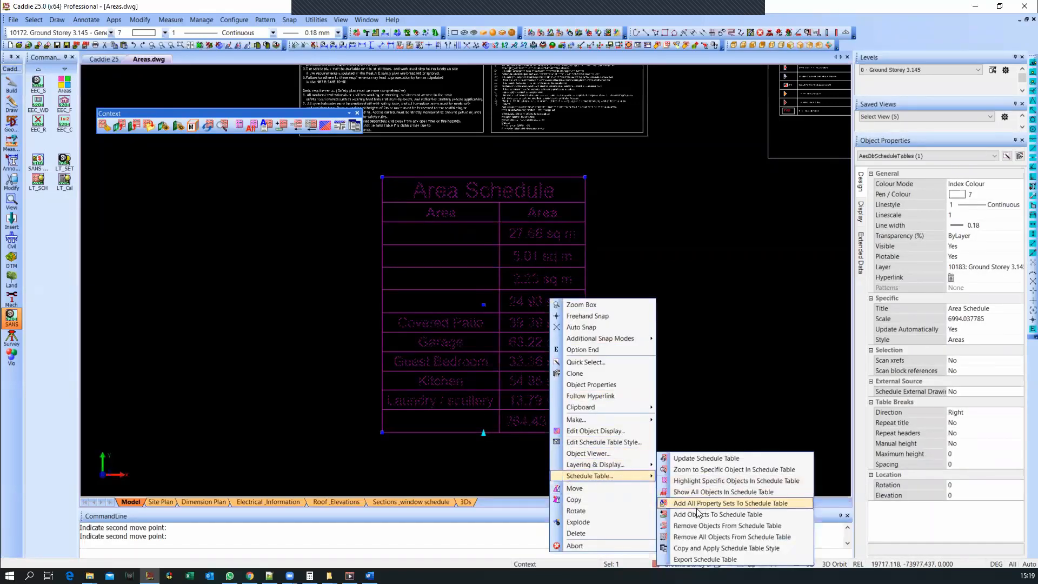
{"action": "left_click", "coordinate": [782, 469]}
{"action": "scroll", "coordinate": [528, 301], "scroll_direction": "up", "scroll_amount": 3}
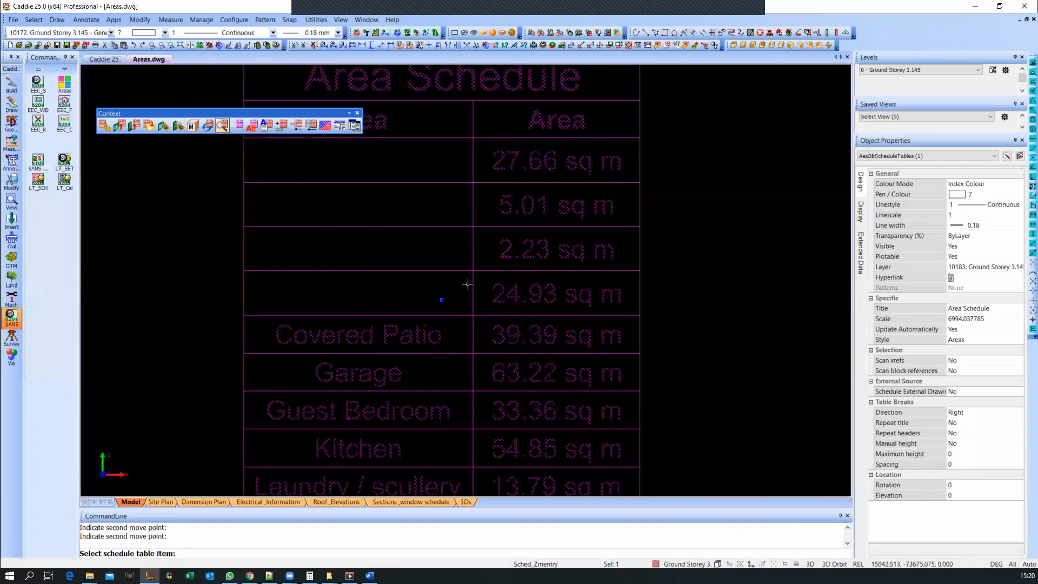
{"action": "left_click", "coordinate": [544, 295]}
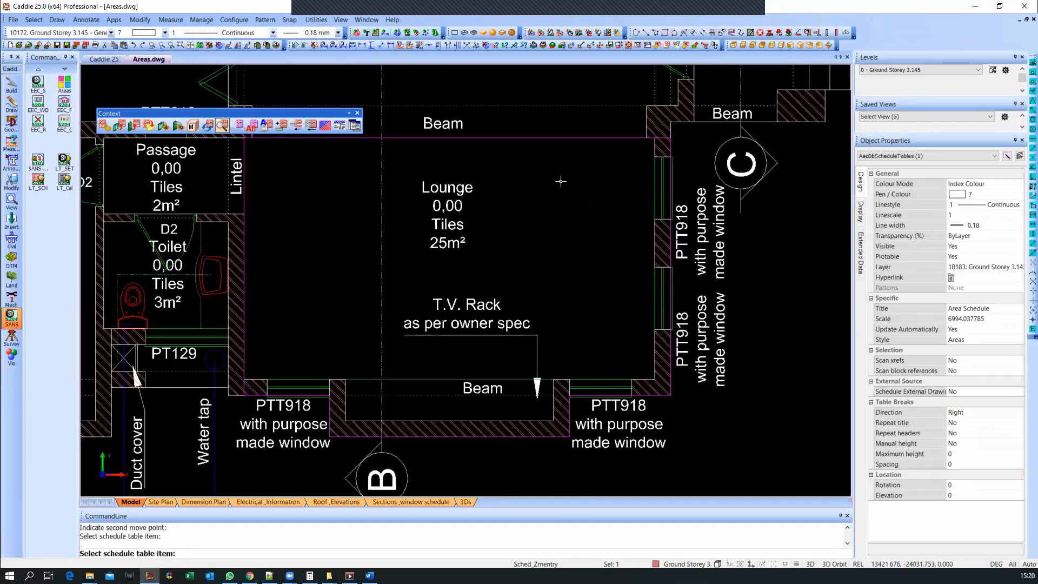
{"action": "left_click", "coordinate": [575, 140]}
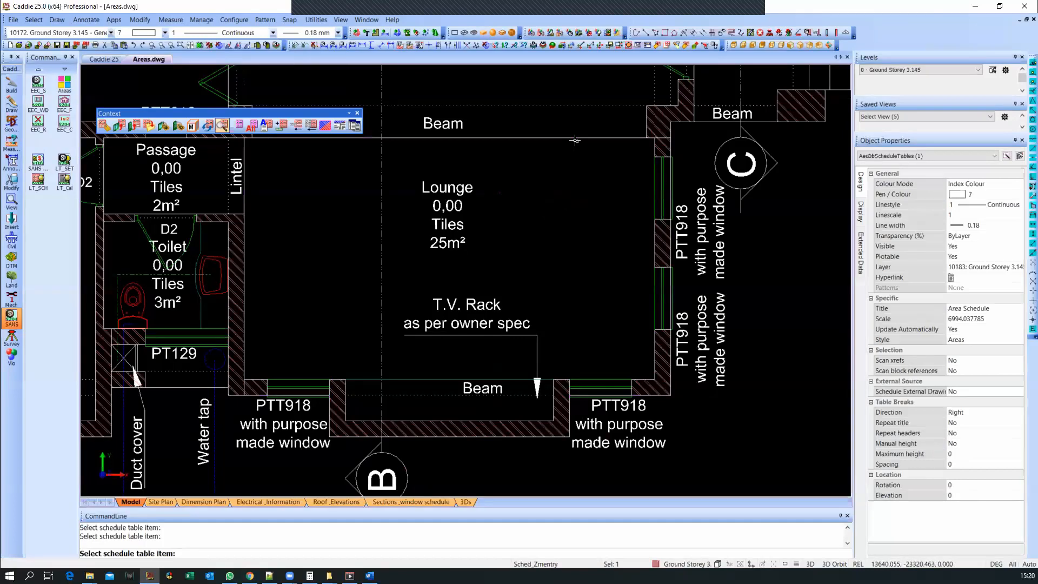
{"action": "key", "text": "Escape"}
Step: Show the Lounge outline's extended data and copy the name Lounge from the room's label text
{"action": "left_click", "coordinate": [582, 142]}
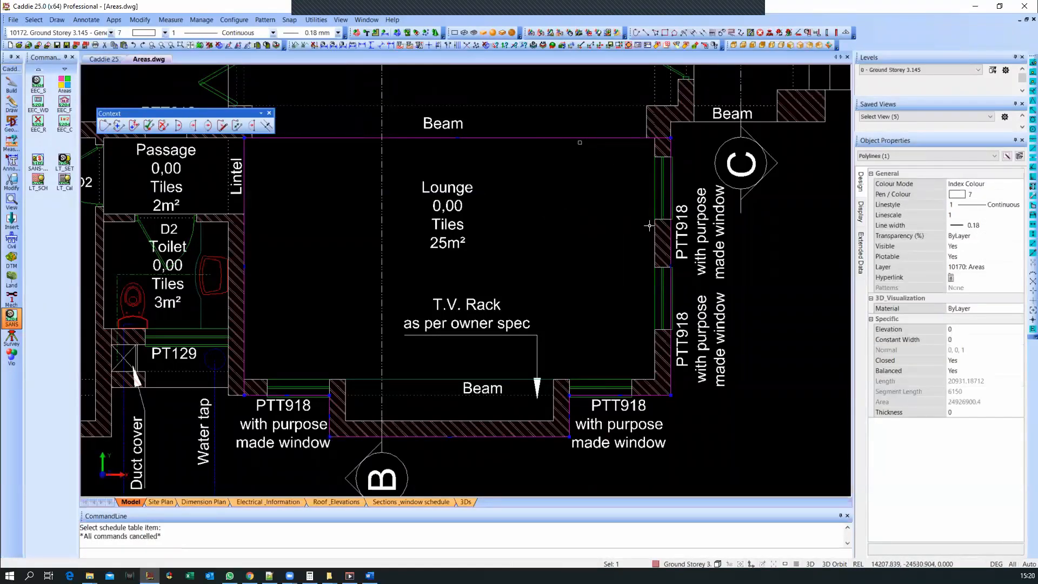
{"action": "left_click", "coordinate": [861, 252]}
{"action": "left_click", "coordinate": [961, 193]}
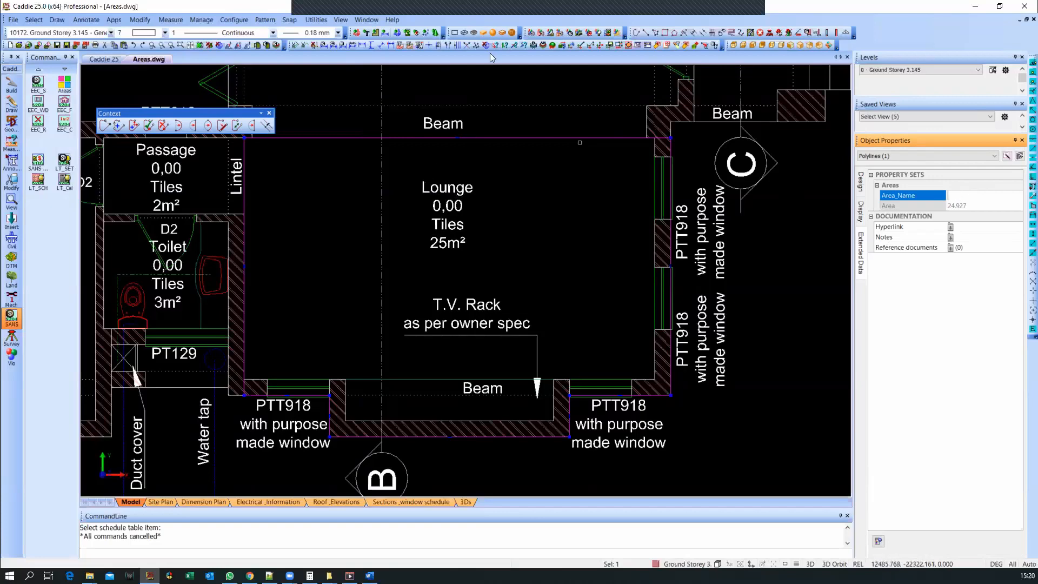
{"action": "left_click", "coordinate": [410, 45]}
{"action": "left_click", "coordinate": [447, 188]}
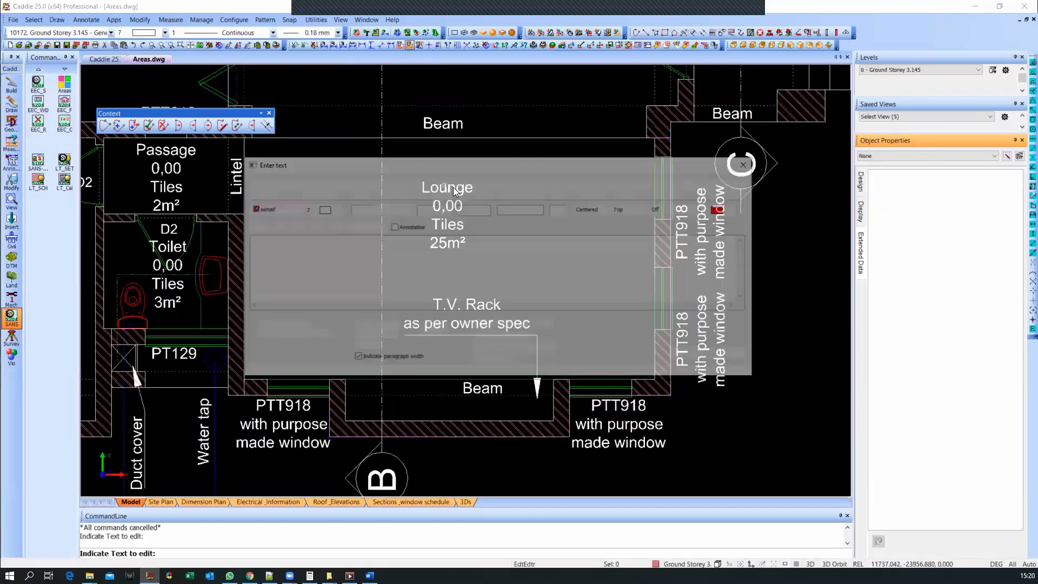
{"action": "left_click", "coordinate": [260, 238]}
{"action": "key", "text": "ctrl+c"}
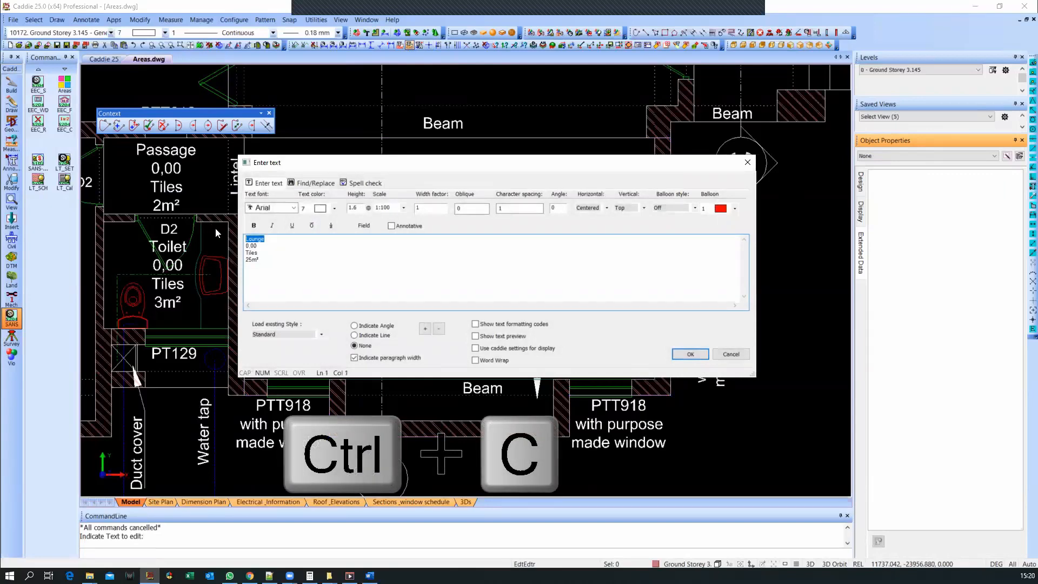
{"action": "key", "text": "Escape"}
Step: Set the Lounge outline's Area_Name to Lounge with the copied text and check its row in the Area Schedule table
{"action": "left_click", "coordinate": [588, 139]}
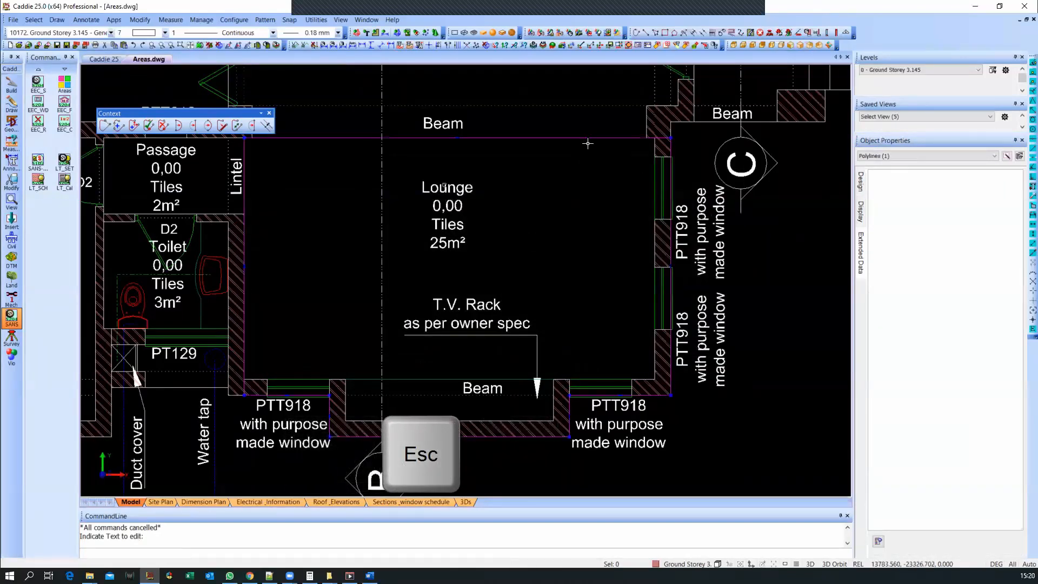
{"action": "left_click", "coordinate": [972, 197]}
{"action": "key", "text": "ctrl+v"}
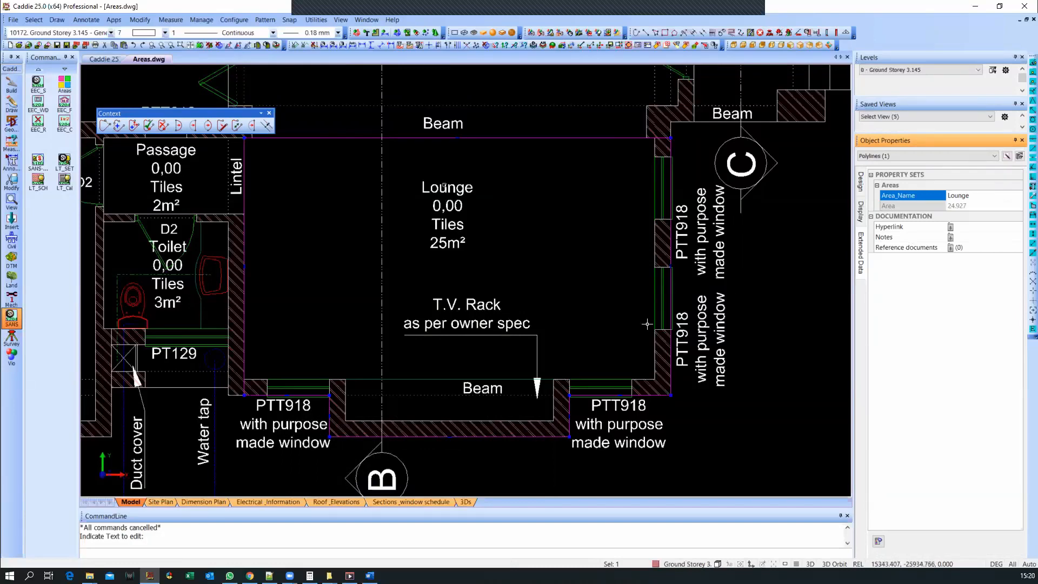
{"action": "middle_click_drag", "start_coordinate": [497, 323], "coordinate": [571, 124]}
{"action": "scroll", "coordinate": [563, 151], "scroll_direction": "down", "scroll_amount": 10}
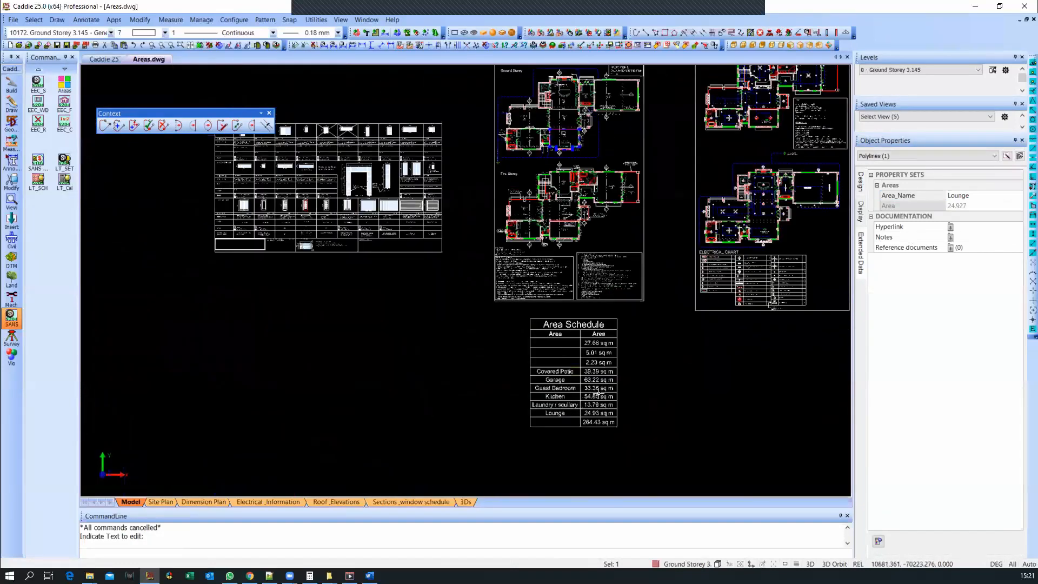
{"action": "scroll", "coordinate": [557, 351], "scroll_direction": "up", "scroll_amount": 5}
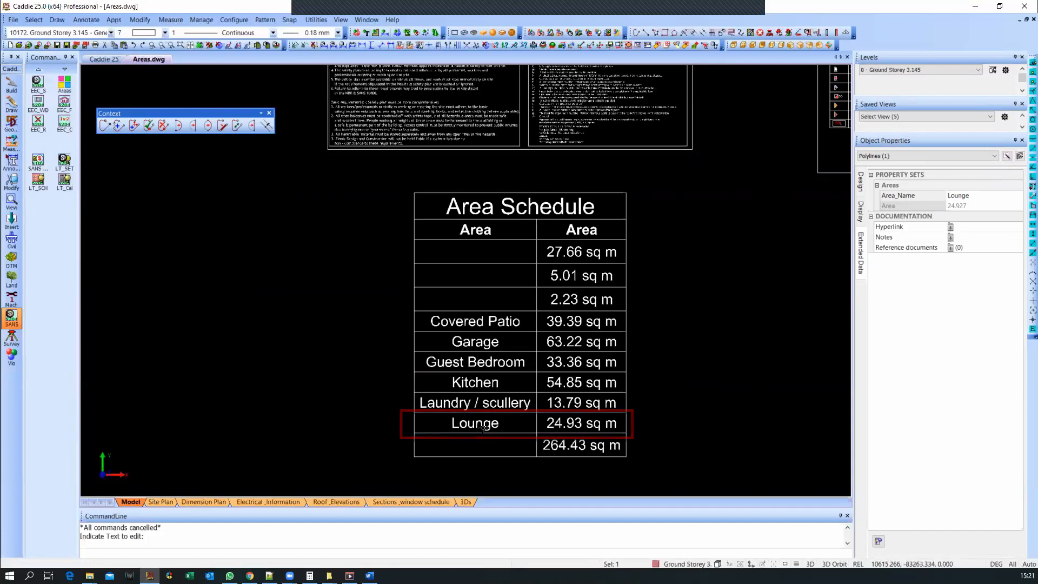
{"action": "key", "text": "Escape"}
{"action": "scroll", "coordinate": [483, 427], "scroll_direction": "down", "scroll_amount": 4}
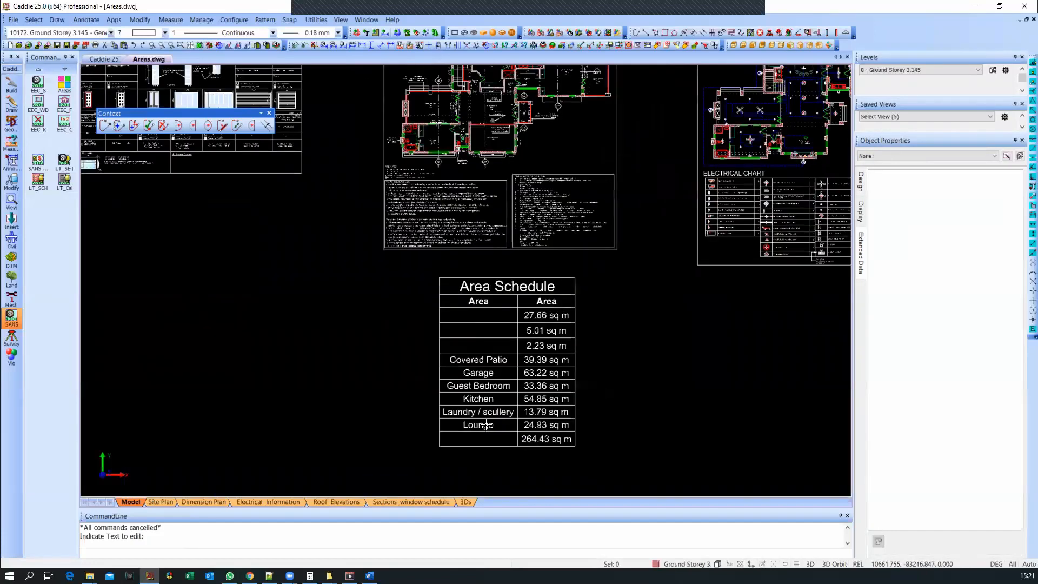
Step: Return to the Ground Storey plan and make 10170. Areas the current layer
{"action": "scroll", "coordinate": [488, 419], "scroll_direction": "up", "scroll_amount": 3}
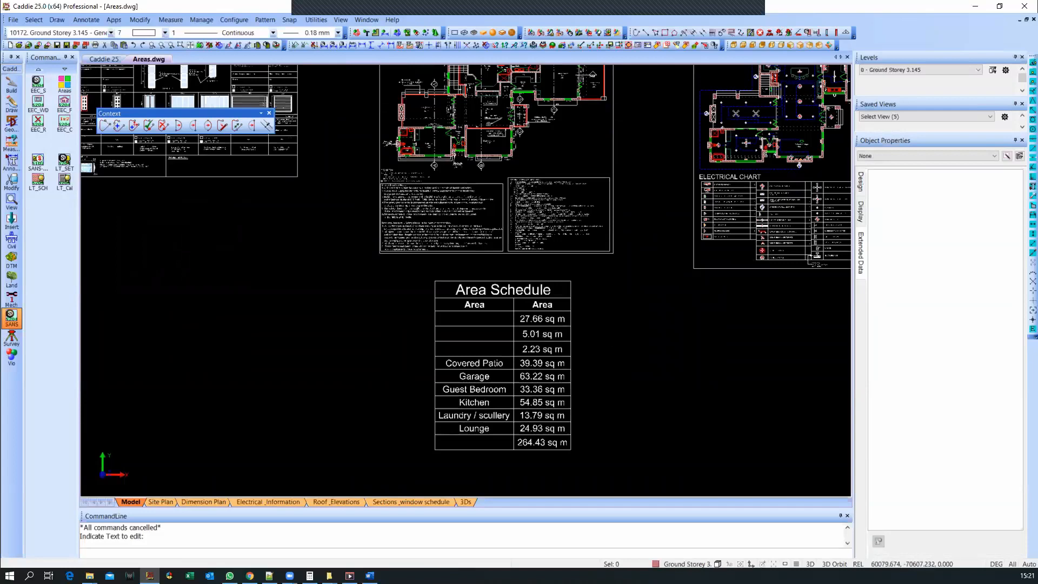
{"action": "middle_click_drag", "start_coordinate": [591, 322], "coordinate": [574, 386]}
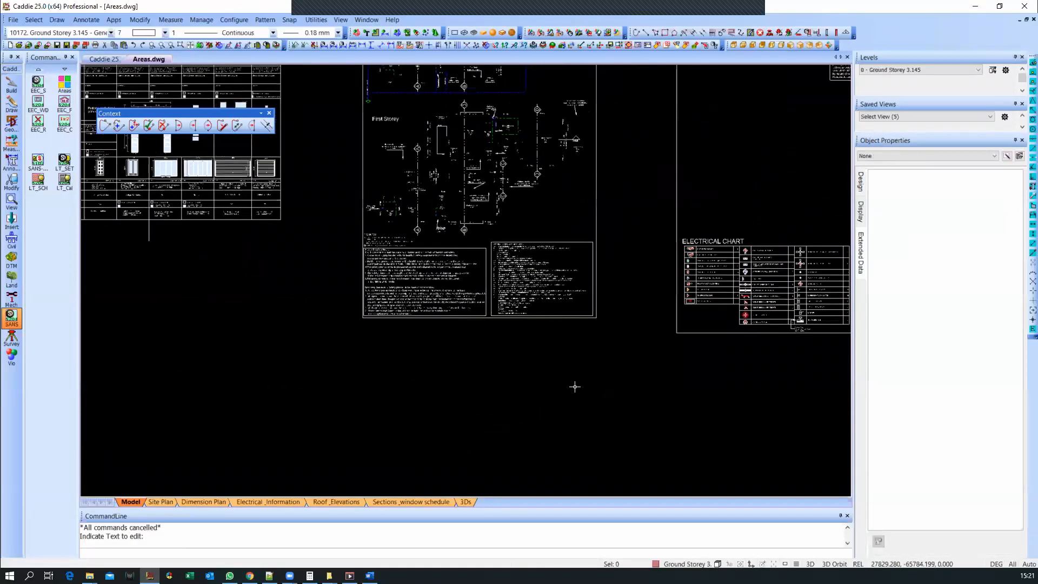
{"action": "scroll", "coordinate": [577, 382], "scroll_direction": "down", "scroll_amount": 3}
{"action": "scroll", "coordinate": [526, 178], "scroll_direction": "up", "scroll_amount": 5}
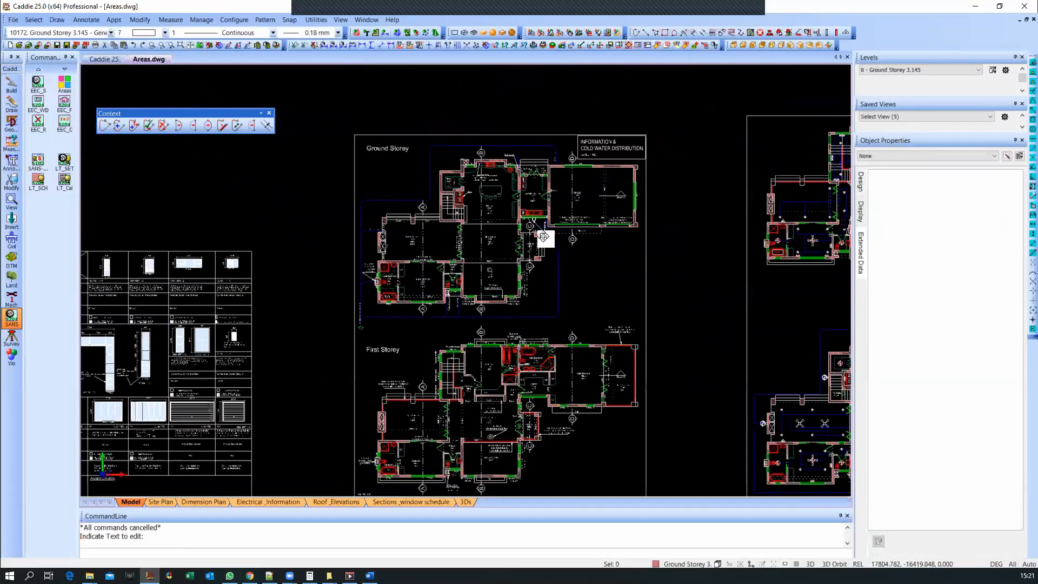
{"action": "middle_click_drag", "start_coordinate": [545, 237], "coordinate": [526, 222]}
{"action": "middle_click_drag", "start_coordinate": [835, 94], "coordinate": [837, 93]}
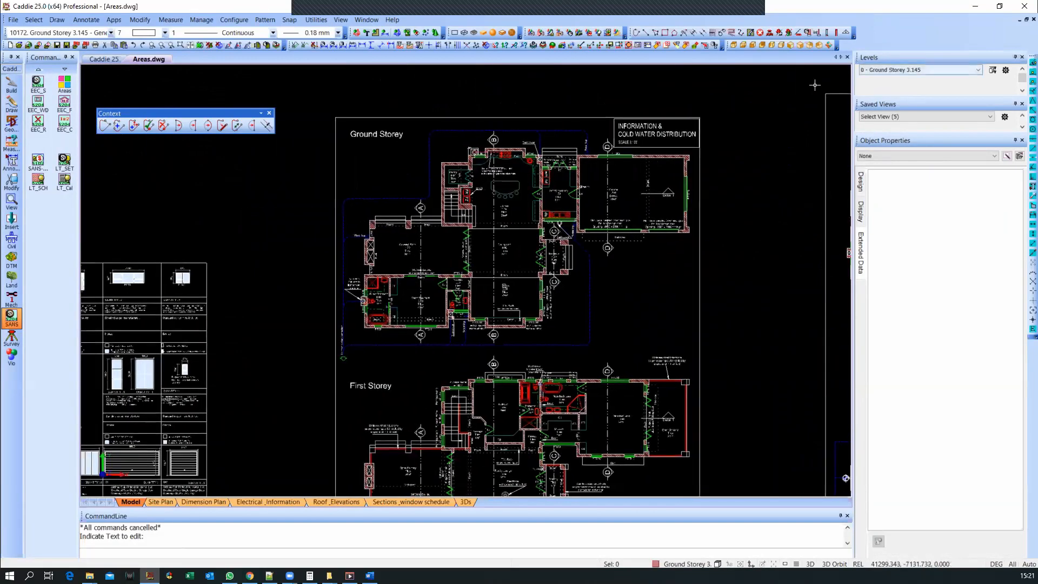
{"action": "left_click", "coordinate": [87, 33]}
{"action": "scroll", "coordinate": [81, 86], "scroll_direction": "up", "scroll_amount": 2}
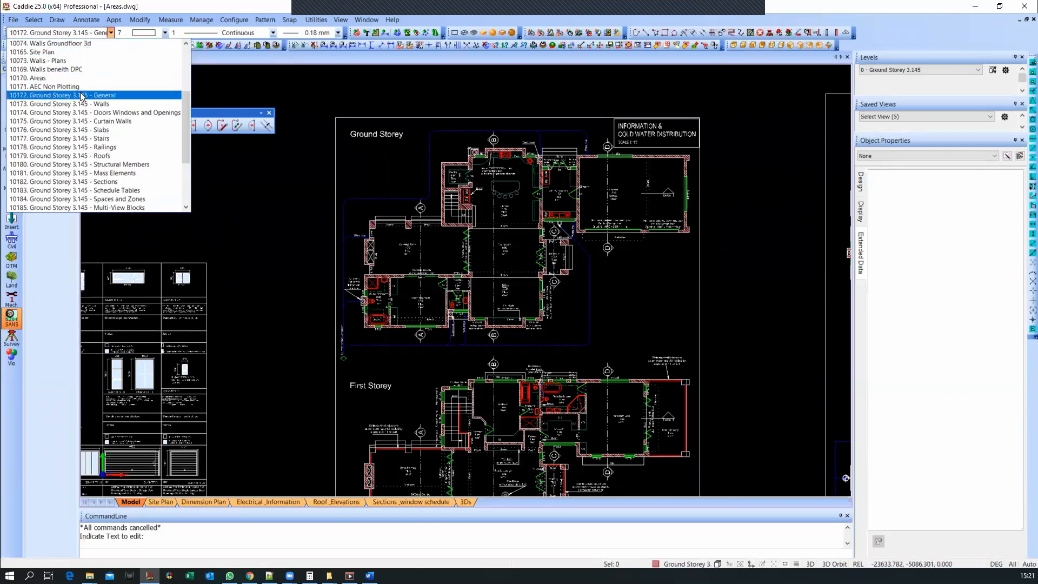
{"action": "left_click", "coordinate": [83, 79]}
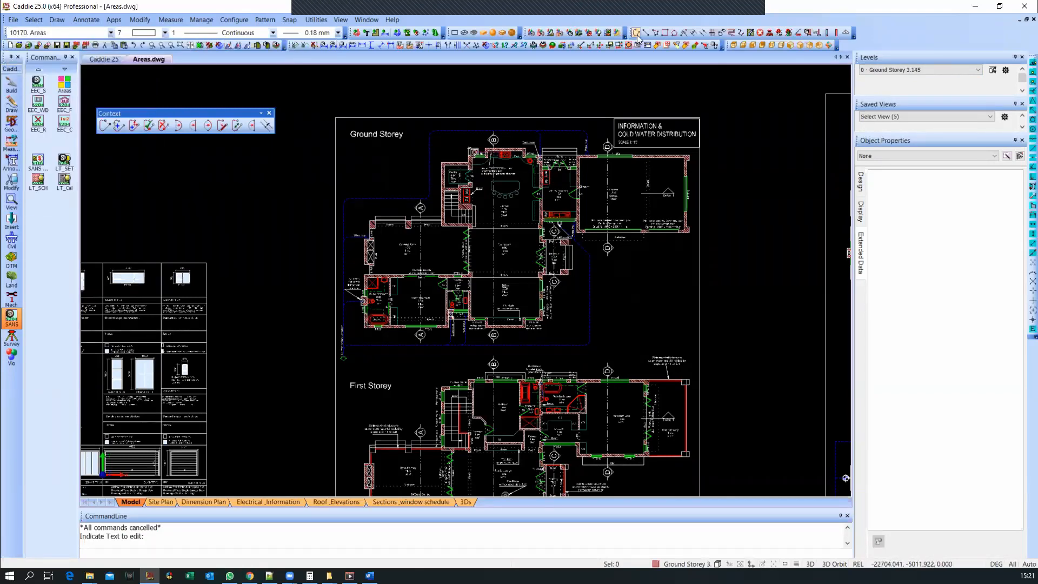
Step: Outline the Entrance with a polyline rectangle between its opposite corners
{"action": "left_click", "coordinate": [665, 33]}
{"action": "scroll", "coordinate": [562, 223], "scroll_direction": "up", "scroll_amount": 2}
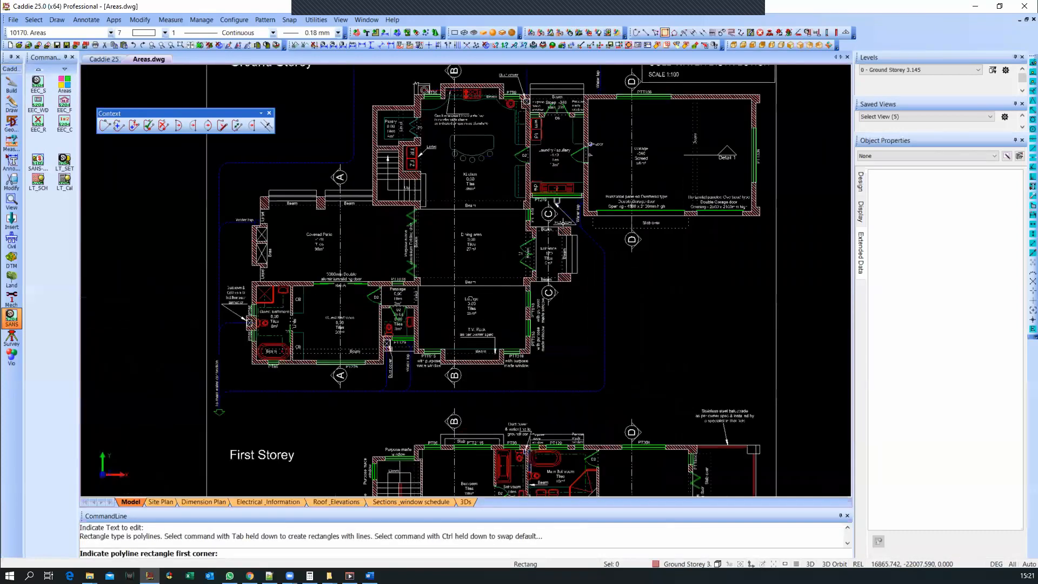
{"action": "scroll", "coordinate": [564, 219], "scroll_direction": "up", "scroll_amount": 3}
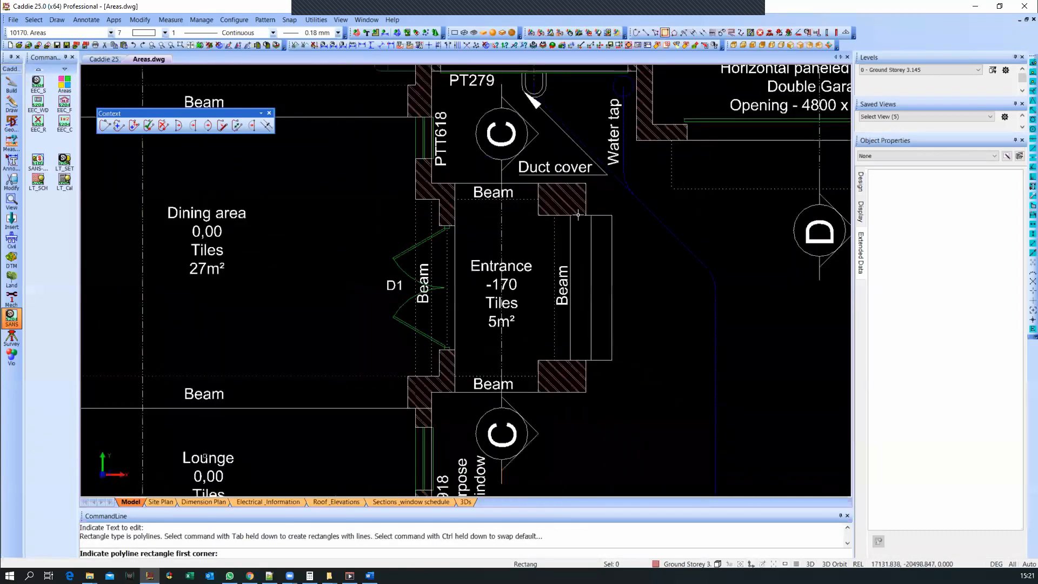
{"action": "left_click", "coordinate": [581, 195]}
{"action": "key", "text": "Escape"}
{"action": "key", "text": "Escape"}
Step: Try to isolate the Areas level with the Area Schedule table selected, and restore the full drawing display
{"action": "scroll", "coordinate": [500, 182], "scroll_direction": "down", "scroll_amount": 5}
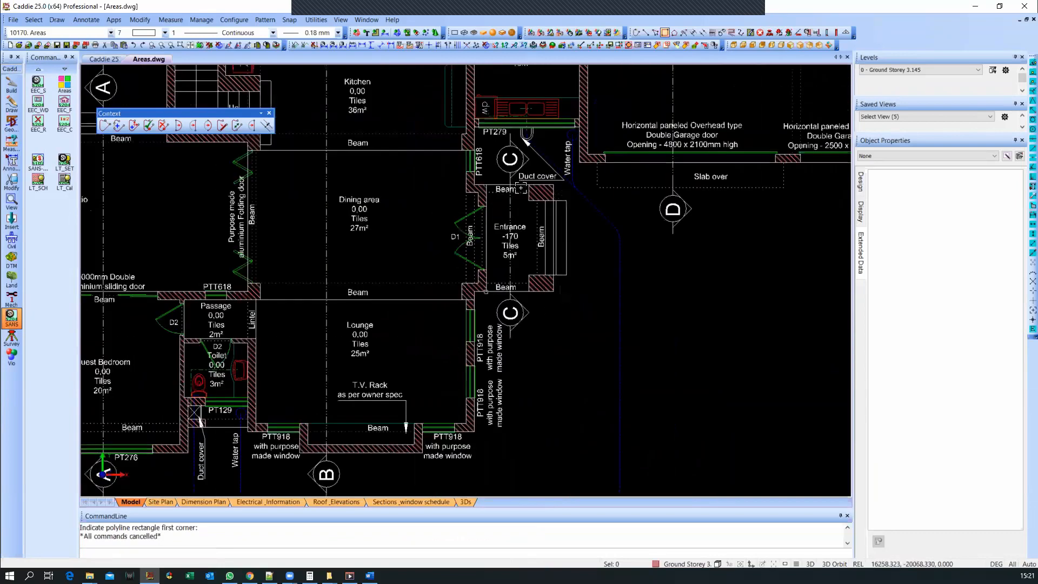
{"action": "scroll", "coordinate": [535, 270], "scroll_direction": "down", "scroll_amount": 5}
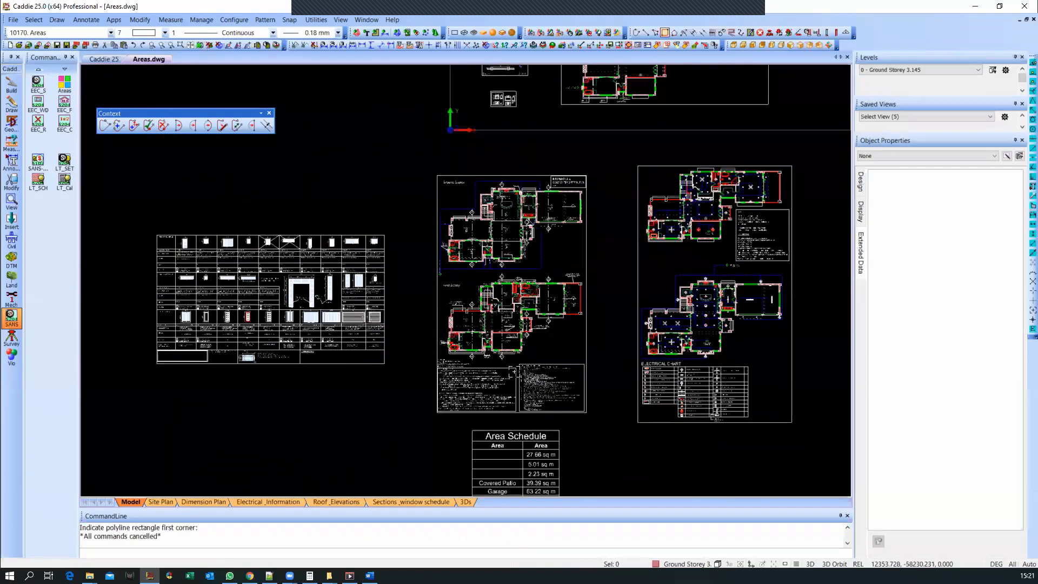
{"action": "scroll", "coordinate": [515, 371], "scroll_direction": "up", "scroll_amount": 3}
{"action": "left_click", "coordinate": [520, 359]}
{"action": "right_click", "coordinate": [520, 361]}
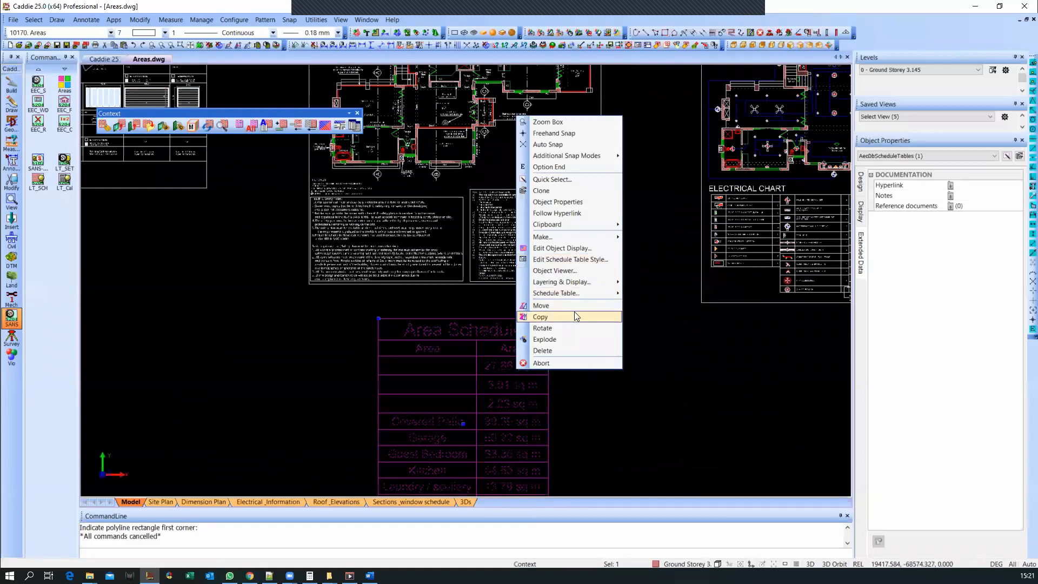
{"action": "mouse_move", "coordinate": [577, 298]}
{"action": "left_click", "coordinate": [920, 69]}
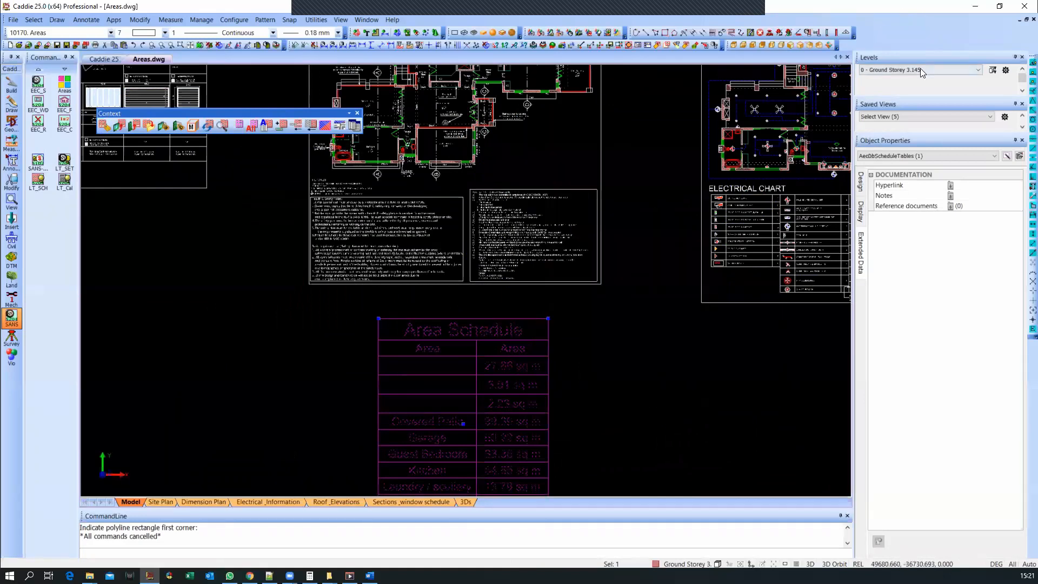
{"action": "left_click", "coordinate": [919, 69]}
{"action": "left_click", "coordinate": [903, 85]}
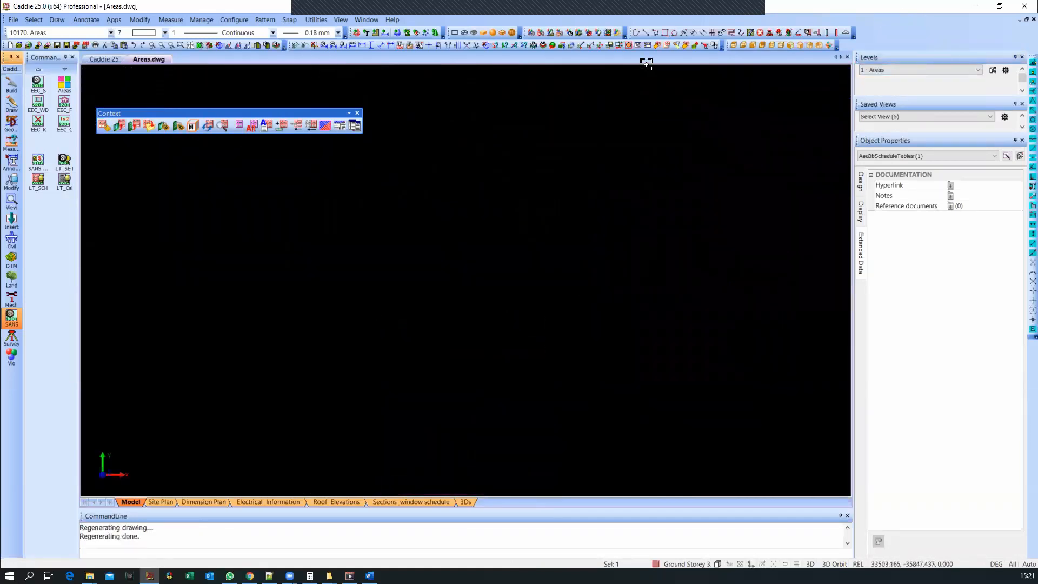
{"action": "left_click", "coordinate": [542, 44]}
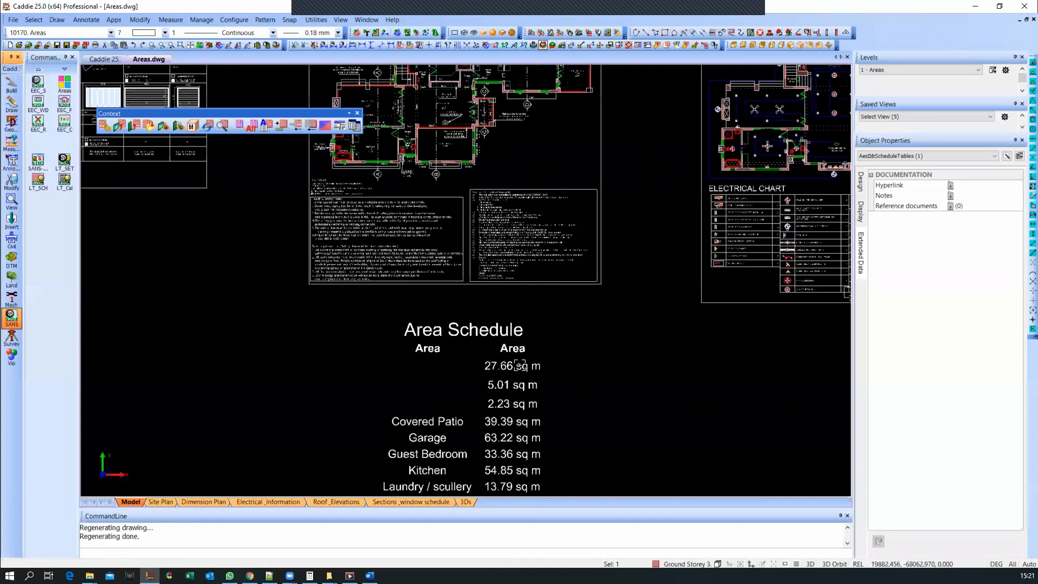
Step: Change the Area Schedule table's layer to 10170: Areas
{"action": "left_click", "coordinate": [520, 365]}
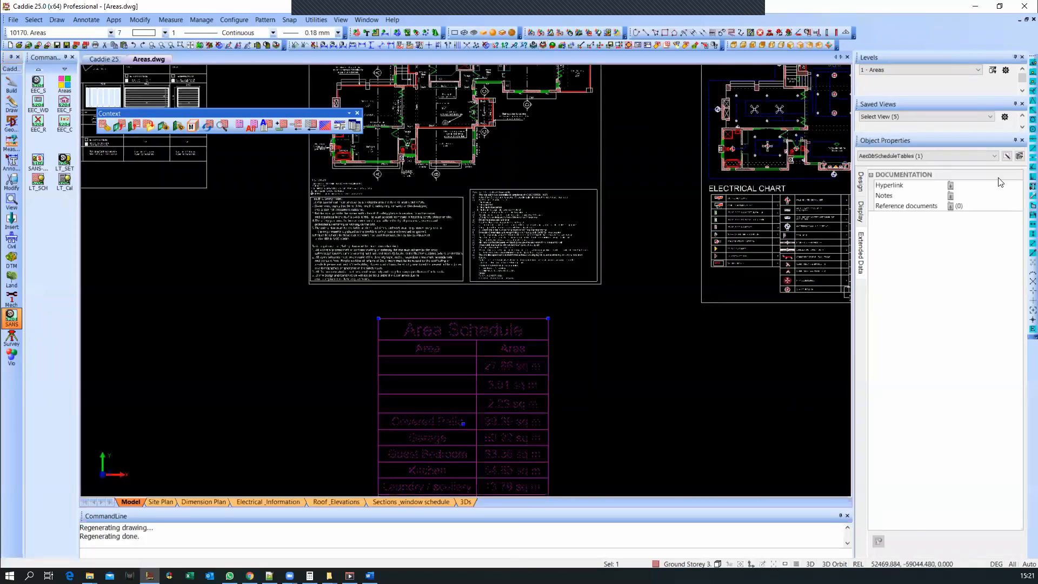
{"action": "left_click", "coordinate": [860, 182]}
{"action": "left_click", "coordinate": [983, 267]}
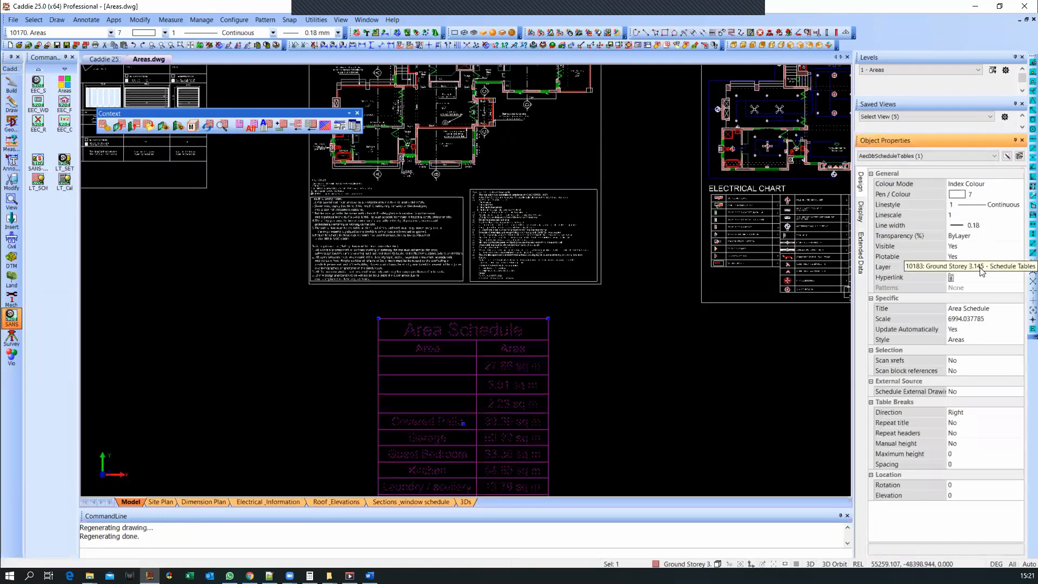
{"action": "scroll", "coordinate": [973, 303], "scroll_direction": "up", "scroll_amount": 3}
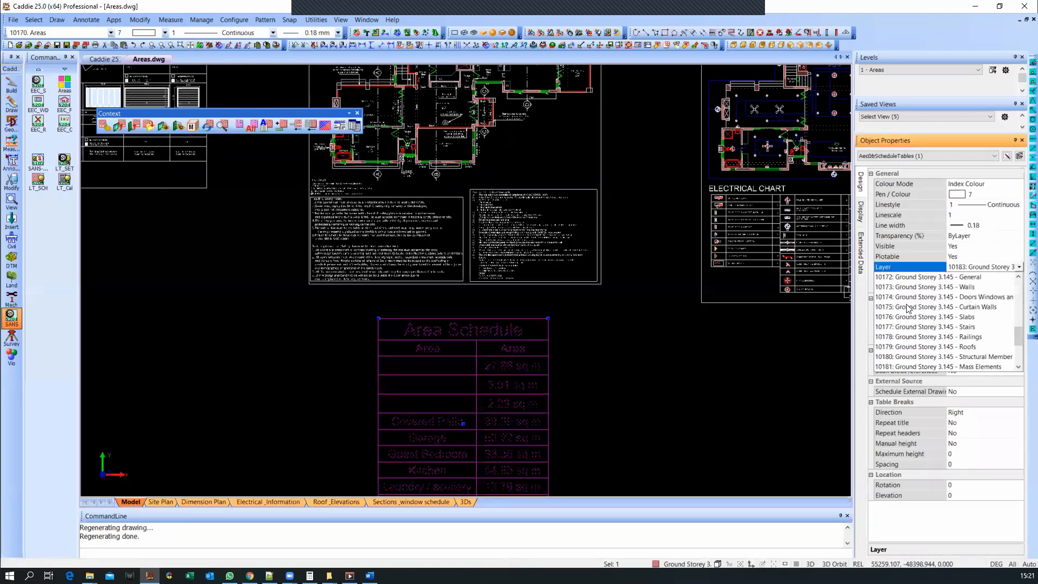
{"action": "left_click", "coordinate": [909, 306]}
{"action": "key", "text": "Escape"}
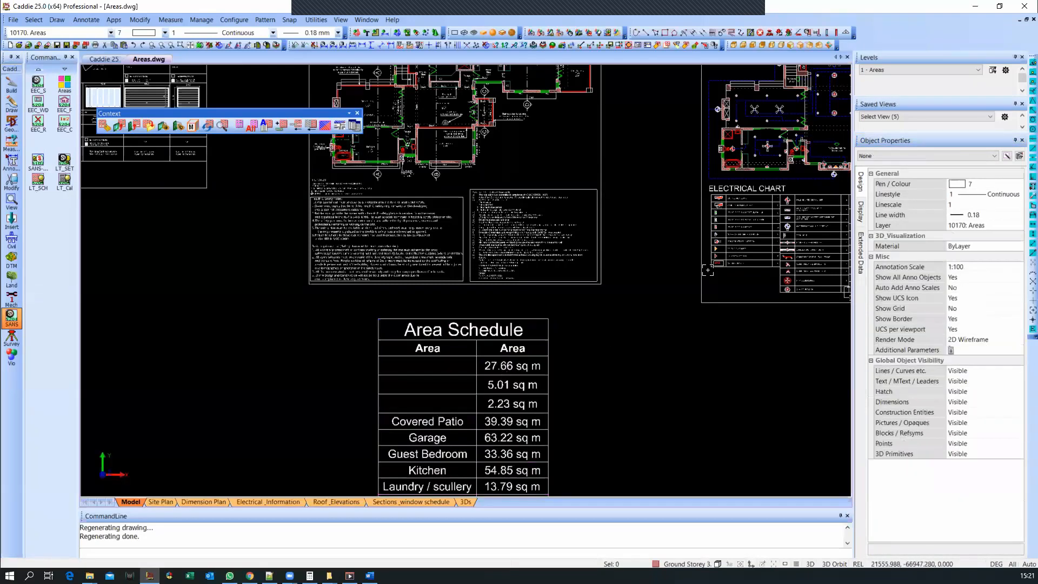
Step: Display only the Areas level and locate the Entrance outline in the plan
{"action": "left_click", "coordinate": [889, 70]}
{"action": "left_click", "coordinate": [890, 86]}
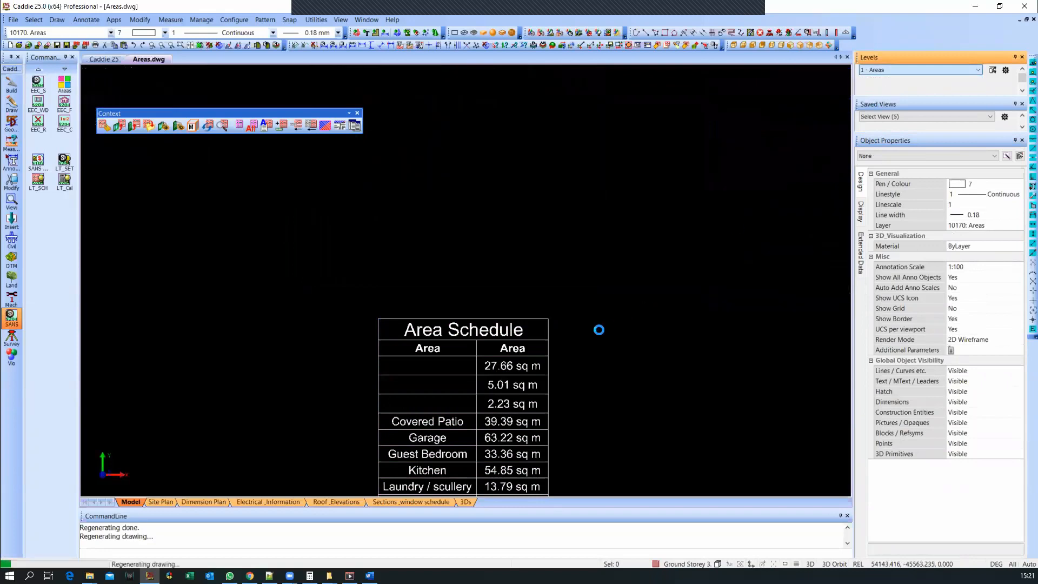
{"action": "scroll", "coordinate": [512, 357], "scroll_direction": "down", "scroll_amount": 1}
{"action": "scroll", "coordinate": [512, 357], "scroll_direction": "down", "scroll_amount": 2}
{"action": "scroll", "coordinate": [517, 212], "scroll_direction": "up", "scroll_amount": 4}
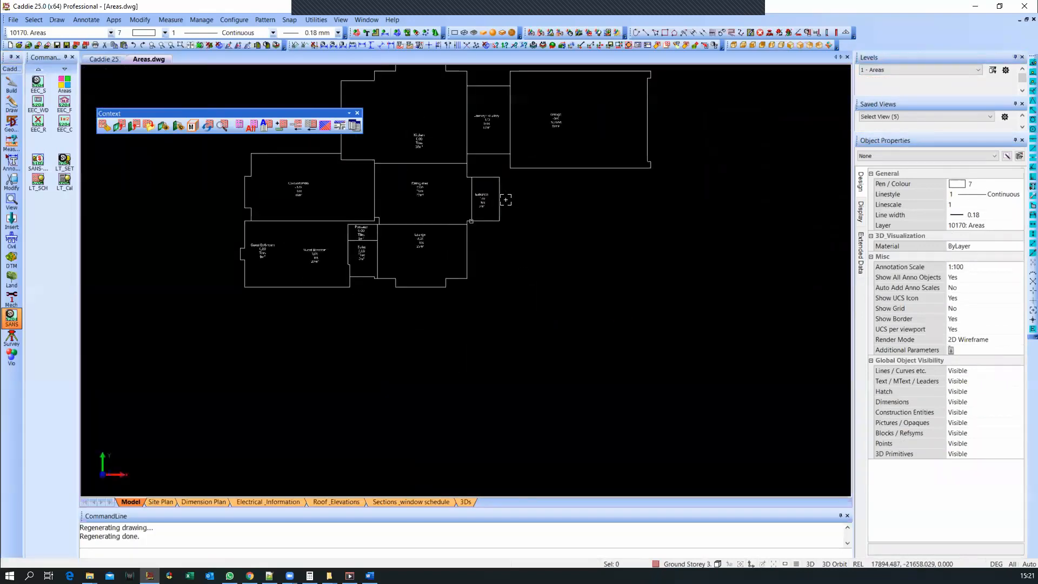
{"action": "left_click", "coordinate": [499, 209]}
{"action": "scroll", "coordinate": [540, 239], "scroll_direction": "down", "scroll_amount": 3}
{"action": "key", "text": "Escape"}
Step: Try to add the Entrance outline to the Area Schedule table and check the table's rows
{"action": "left_click", "coordinate": [524, 389]}
{"action": "right_click", "coordinate": [524, 388]}
{"action": "mouse_move", "coordinate": [573, 317]}
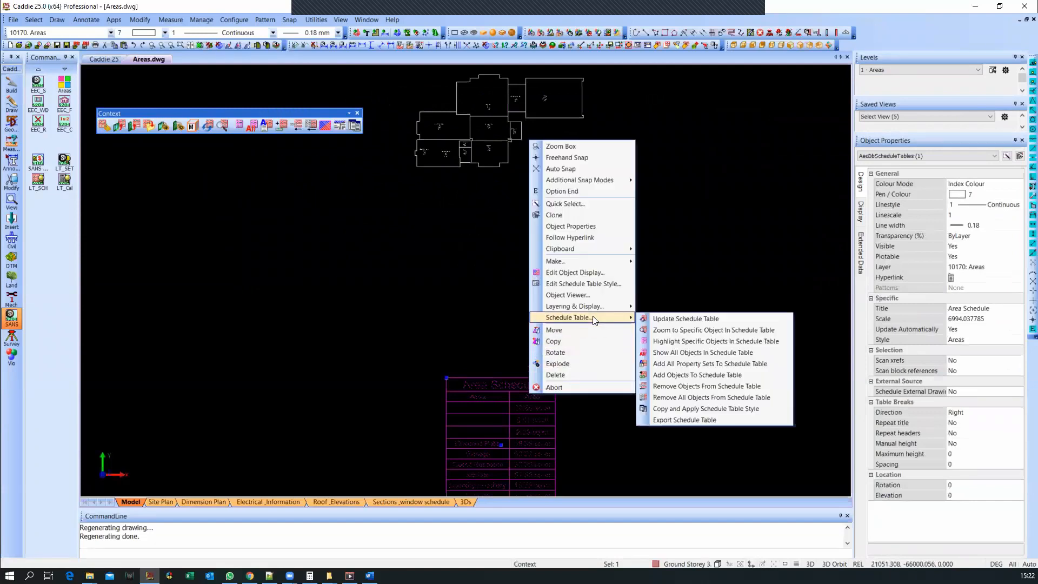
{"action": "left_click", "coordinate": [740, 375]}
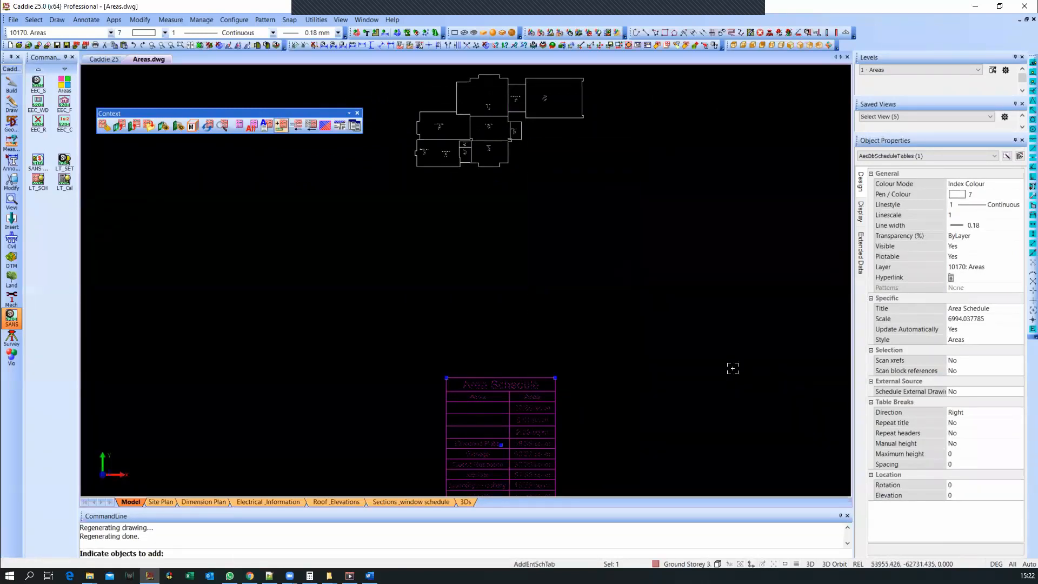
{"action": "left_click", "coordinate": [521, 132]}
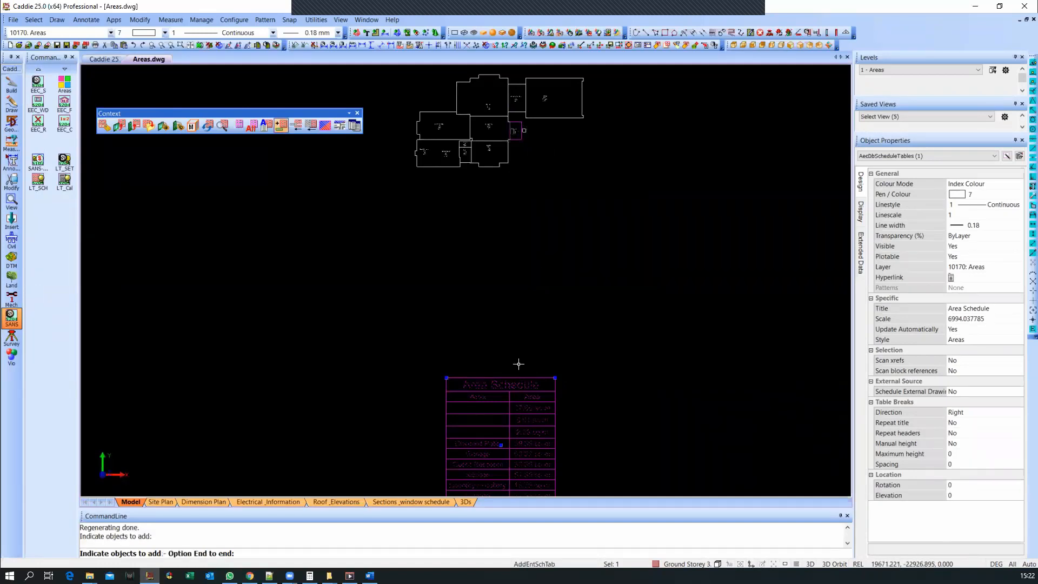
{"action": "key", "text": "Escape"}
{"action": "scroll", "coordinate": [502, 414], "scroll_direction": "up", "scroll_amount": 1}
{"action": "middle_click_drag", "start_coordinate": [502, 414], "coordinate": [520, 285]}
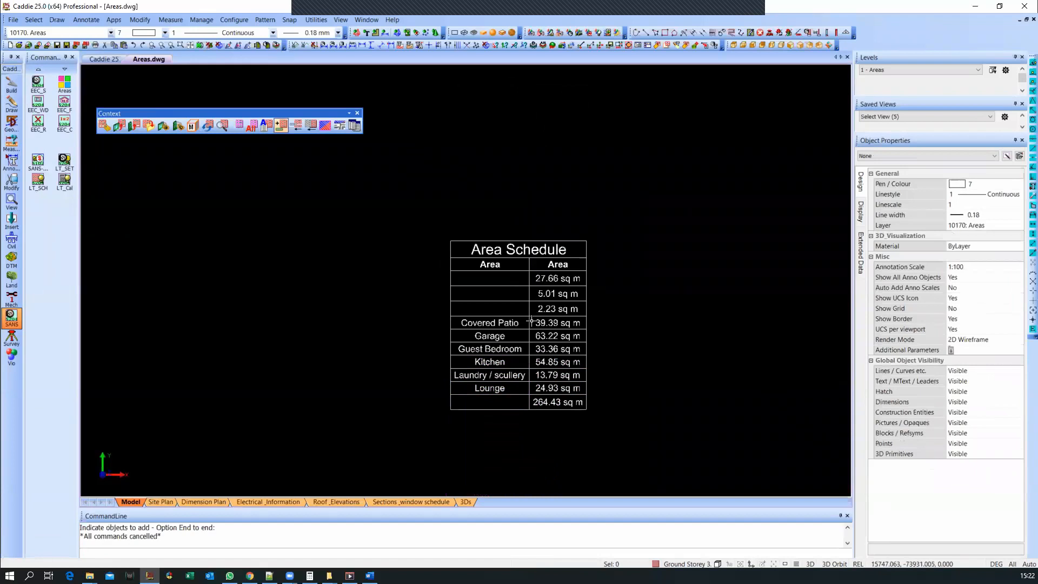
Step: Delete the existing Area Schedule table
{"action": "left_click", "coordinate": [531, 320]}
{"action": "scroll", "coordinate": [524, 317], "scroll_direction": "down", "scroll_amount": 2}
{"action": "scroll", "coordinate": [524, 318], "scroll_direction": "down", "scroll_amount": 1}
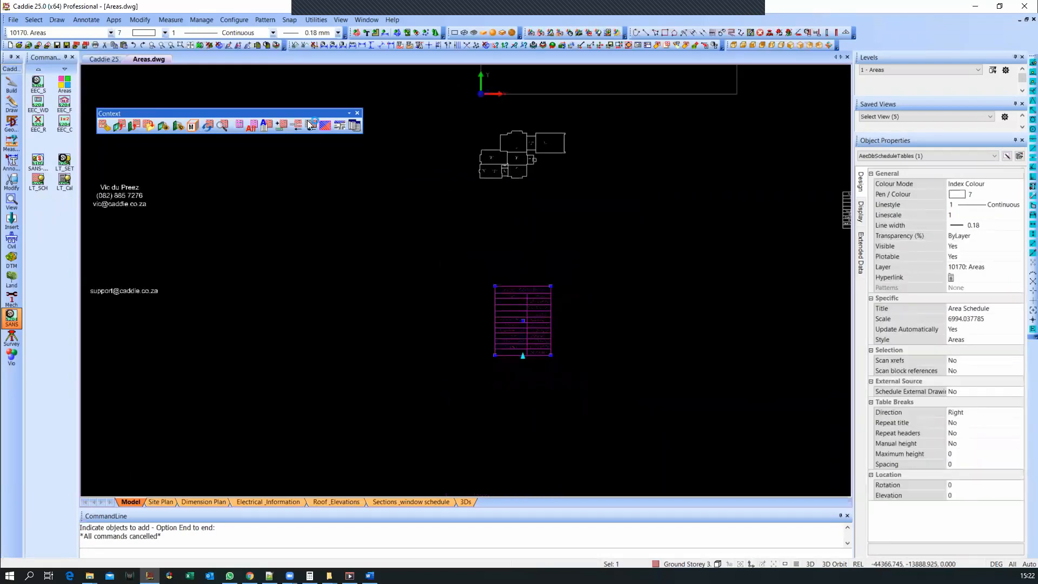
{"action": "left_click", "coordinate": [104, 125]}
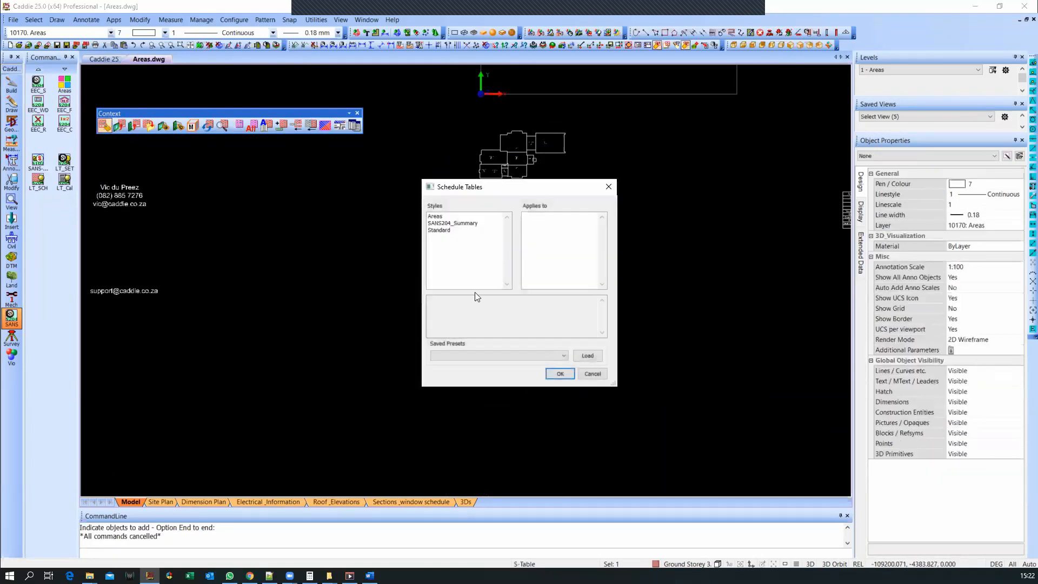
{"action": "left_click", "coordinate": [589, 373]}
{"action": "left_click", "coordinate": [515, 322]}
{"action": "key", "text": "Delete"}
Step: Create a new schedule table in the Areas style from all Ground Storey room outlines and place it below the plan
{"action": "left_click", "coordinate": [105, 126]}
{"action": "left_click", "coordinate": [459, 217]}
{"action": "left_click", "coordinate": [560, 373]}
{"action": "left_click", "coordinate": [459, 230]}
{"action": "left_click", "coordinate": [586, 122]}
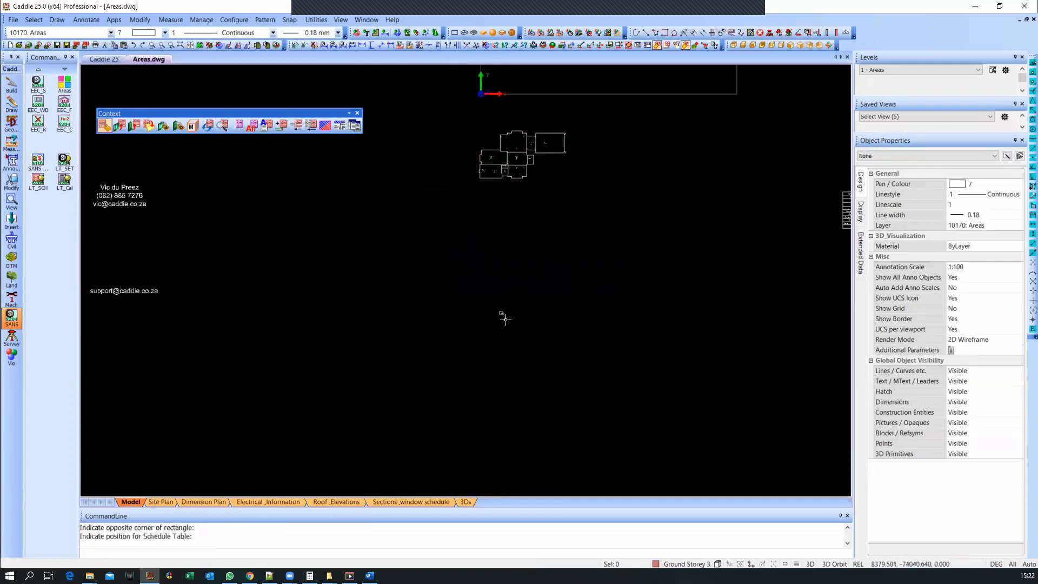
{"action": "left_click", "coordinate": [494, 302]}
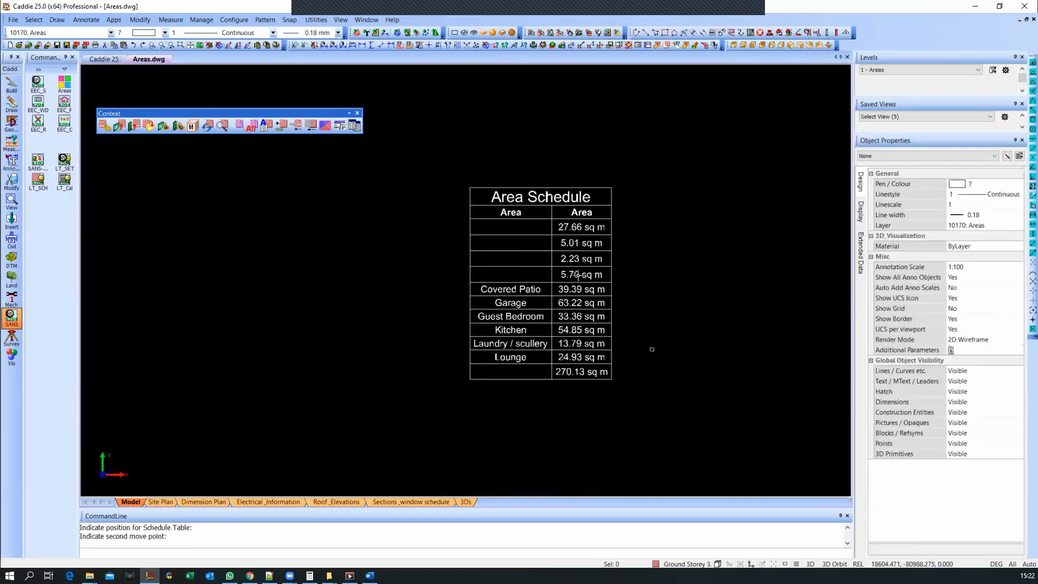
Step: Set the Entrance outline's Area_Name to Entrance in its extended data
{"action": "middle_click_drag", "start_coordinate": [583, 284], "coordinate": [598, 349]}
{"action": "scroll", "coordinate": [597, 348], "scroll_direction": "down", "scroll_amount": 1}
{"action": "scroll", "coordinate": [597, 348], "scroll_direction": "down", "scroll_amount": 2}
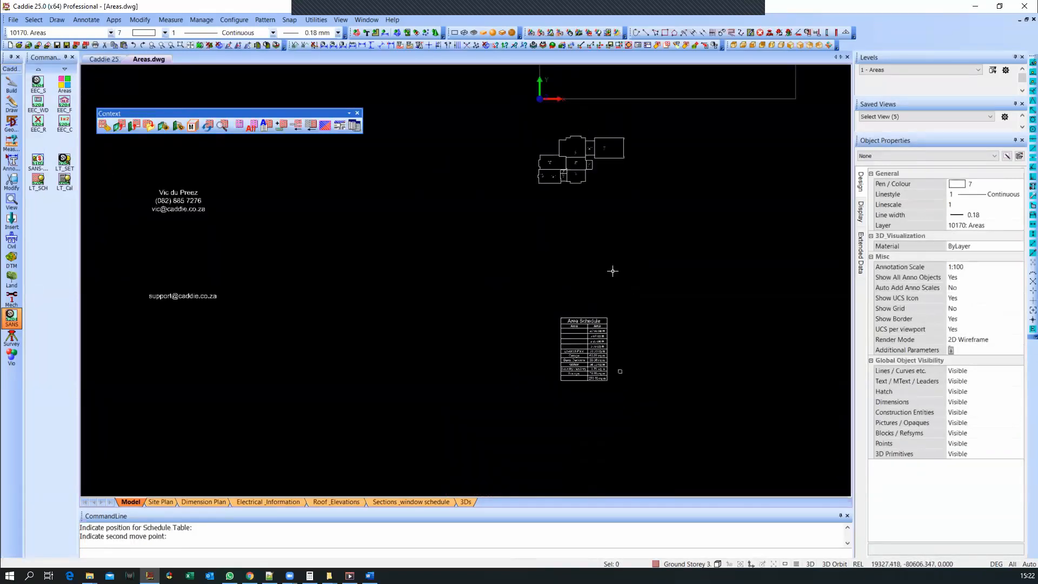
{"action": "left_click", "coordinate": [594, 171]}
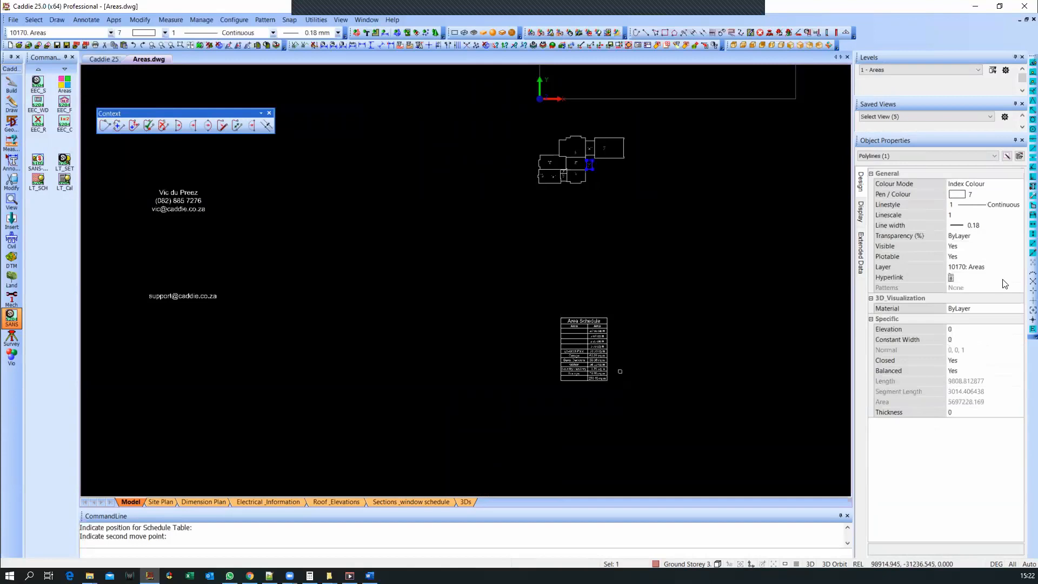
{"action": "left_click", "coordinate": [861, 254]}
{"action": "left_click", "coordinate": [991, 195]}
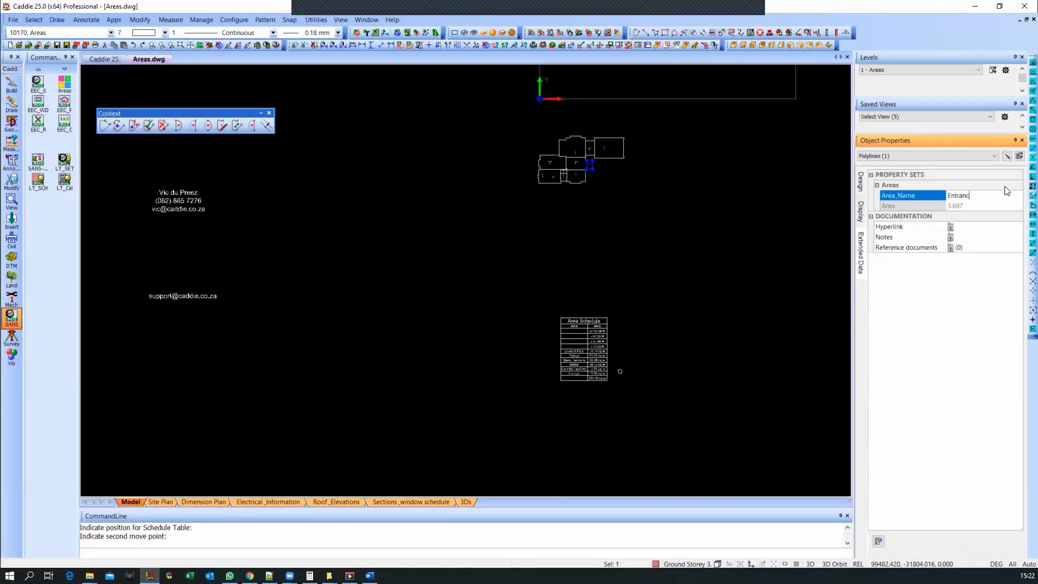
Step: Set the Area Schedule table below the plan to update automatically
{"action": "scroll", "coordinate": [607, 346], "scroll_direction": "up", "scroll_amount": 5}
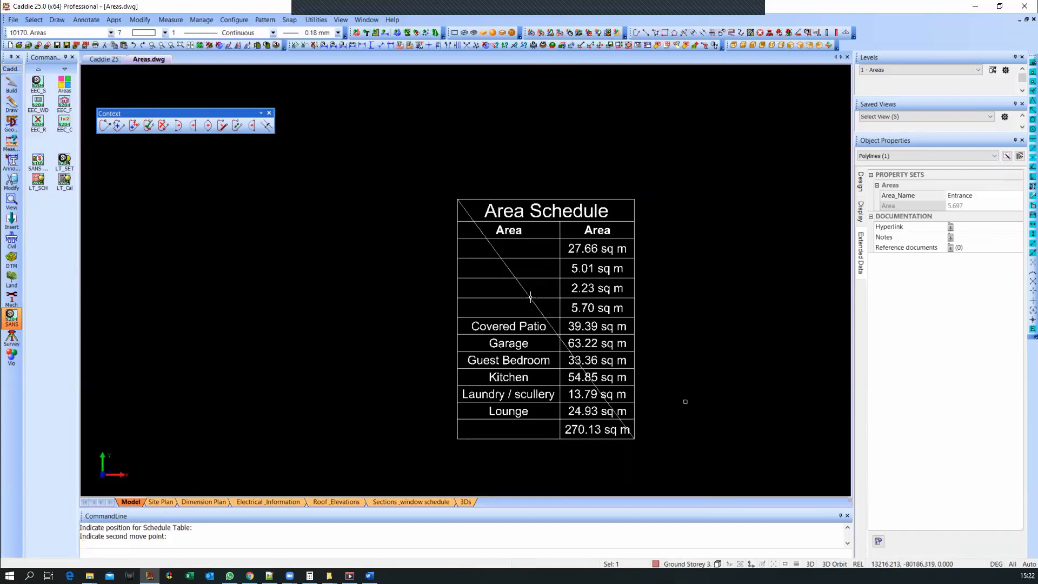
{"action": "left_click", "coordinate": [531, 297]}
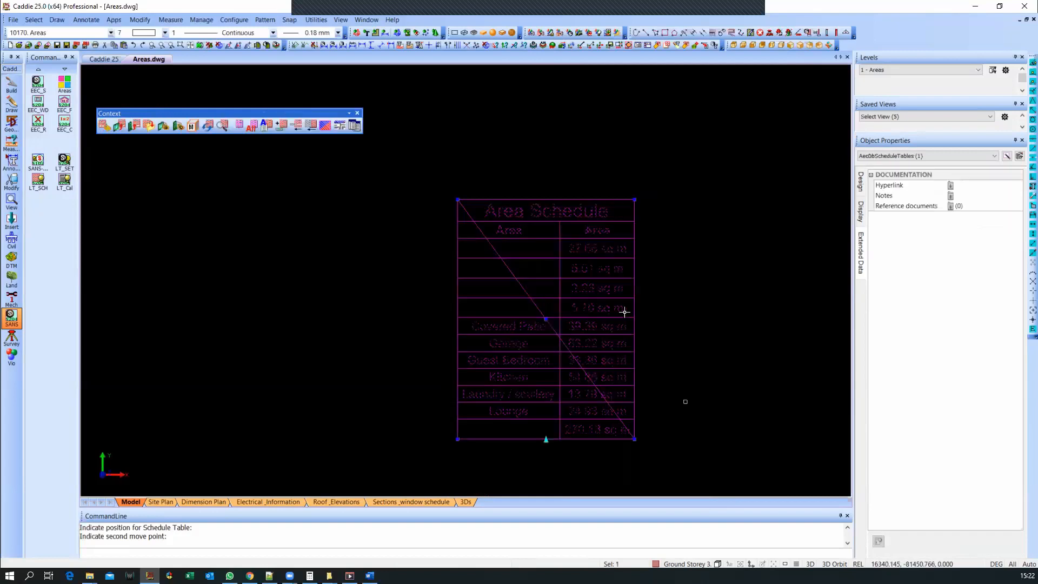
{"action": "left_click", "coordinate": [862, 184]}
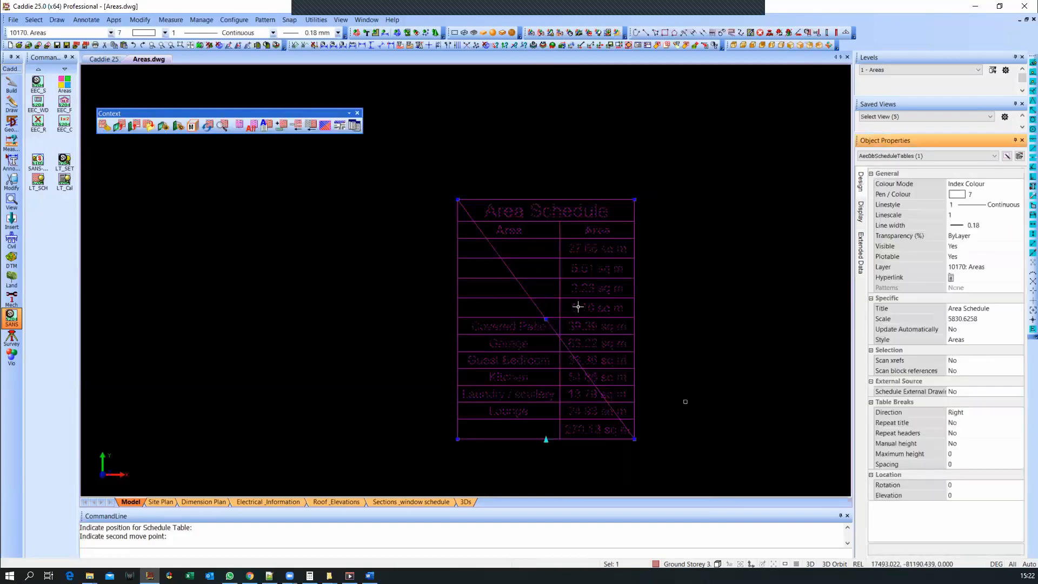
{"action": "right_click", "coordinate": [545, 215]}
{"action": "mouse_move", "coordinate": [636, 389]}
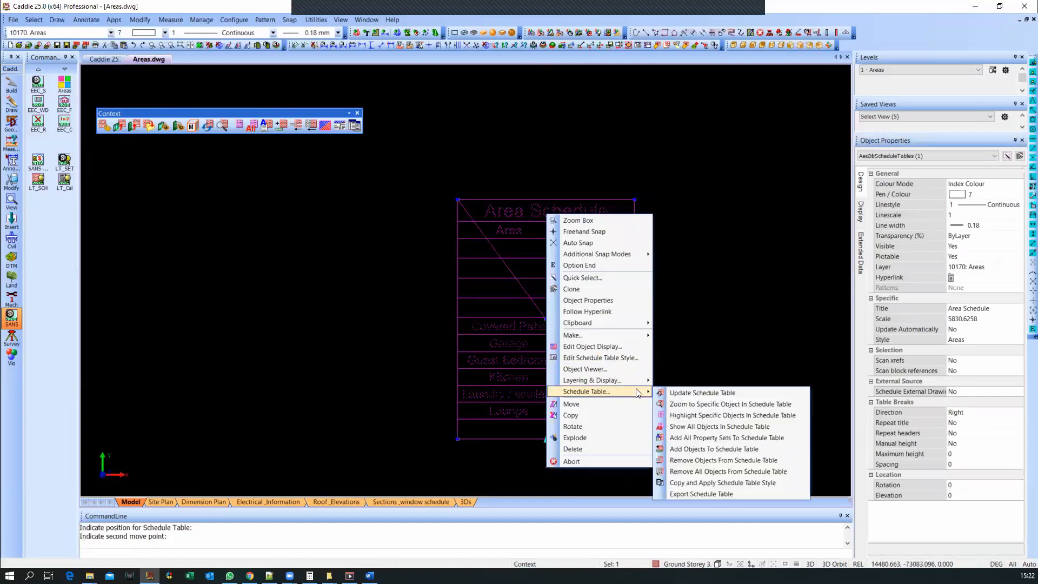
{"action": "left_click", "coordinate": [984, 331]}
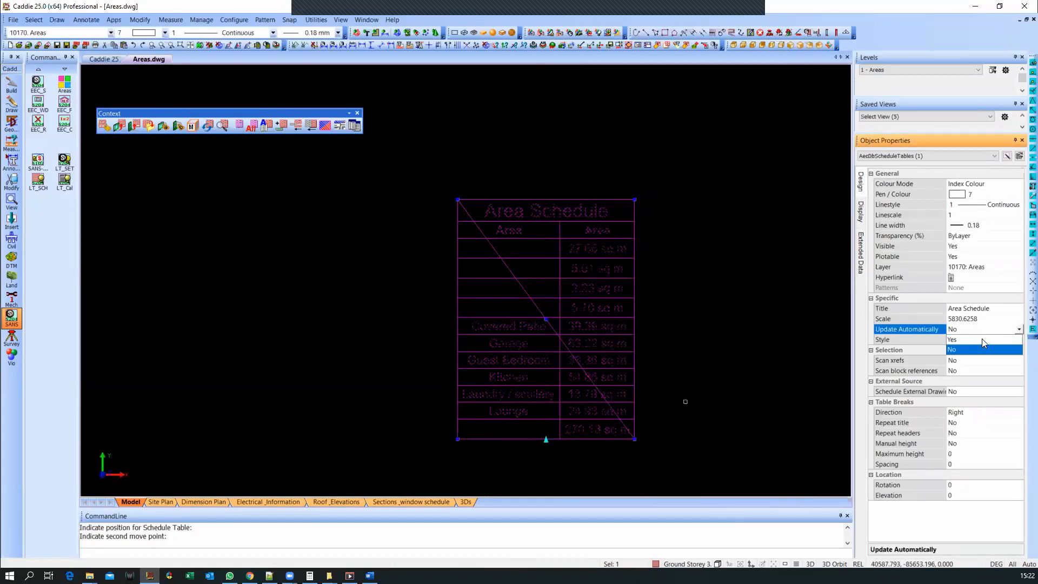
{"action": "left_click", "coordinate": [982, 339]}
{"action": "left_click", "coordinate": [576, 340]}
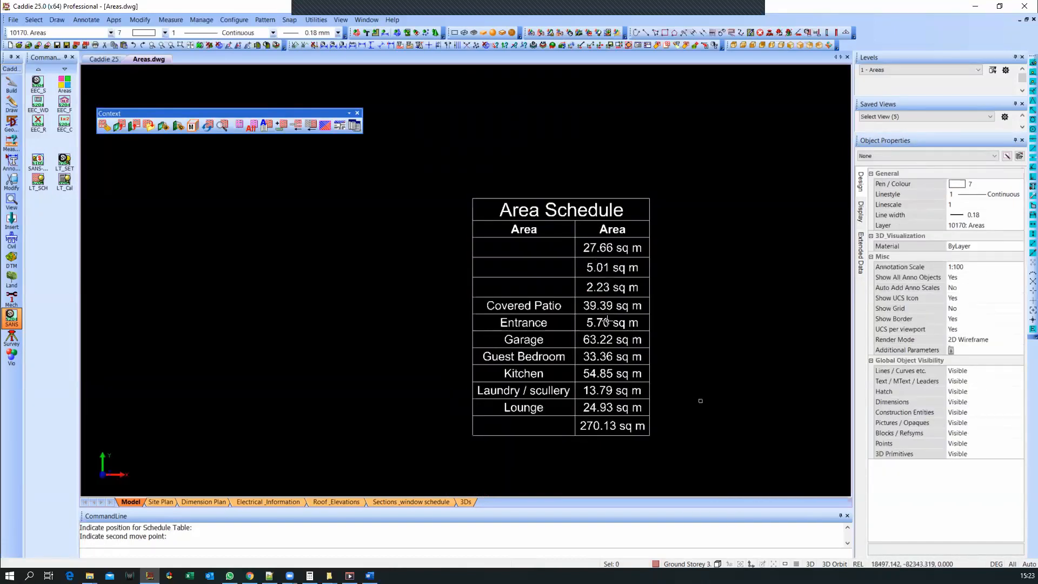
{"action": "scroll", "coordinate": [506, 272], "scroll_direction": "down", "scroll_amount": 5}
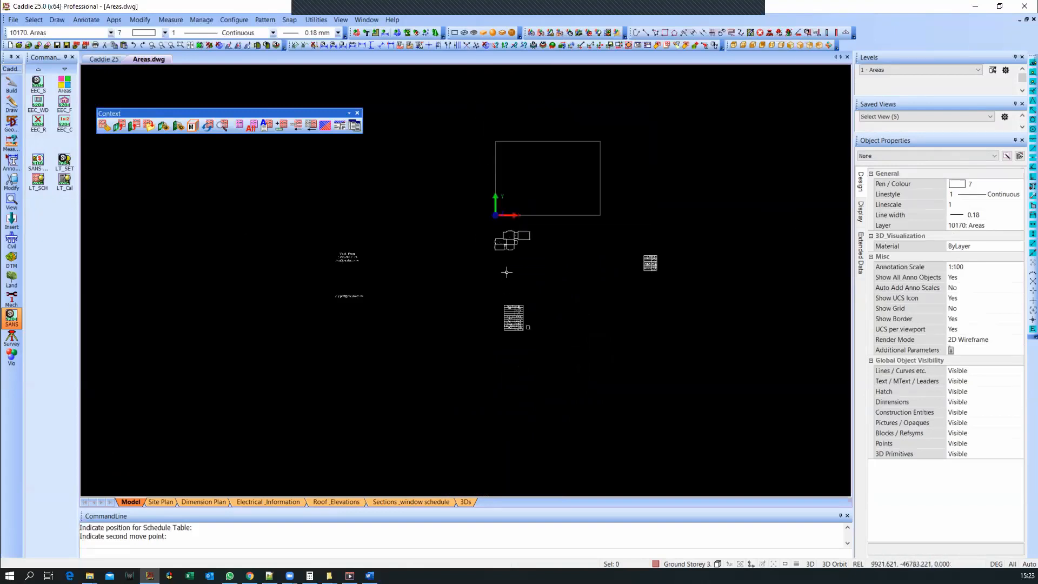
{"action": "scroll", "coordinate": [506, 273], "scroll_direction": "up", "scroll_amount": 3}
{"action": "scroll", "coordinate": [501, 157], "scroll_direction": "up", "scroll_amount": 2}
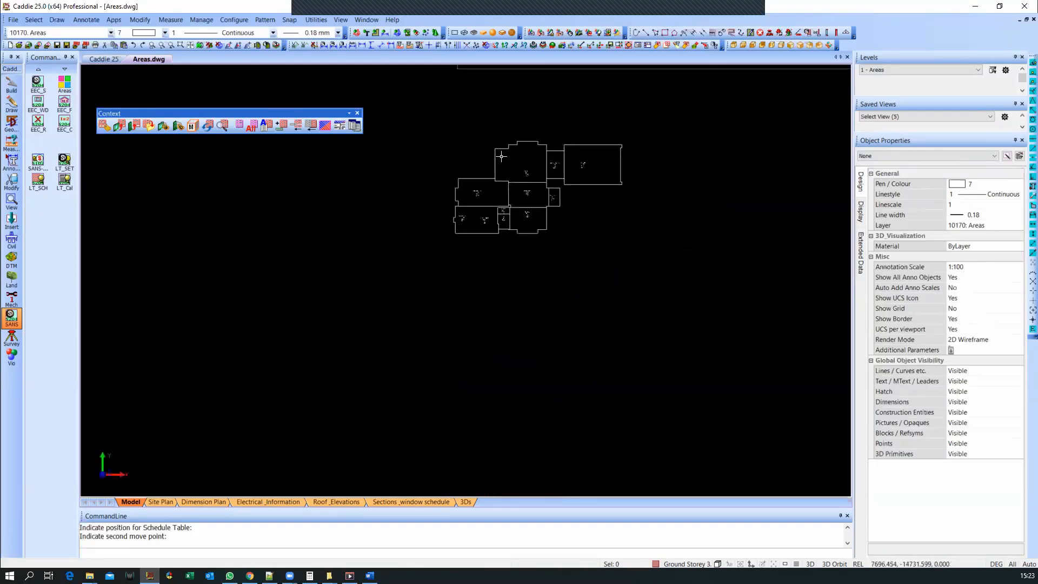
{"action": "scroll", "coordinate": [555, 257], "scroll_direction": "down", "scroll_amount": 2}
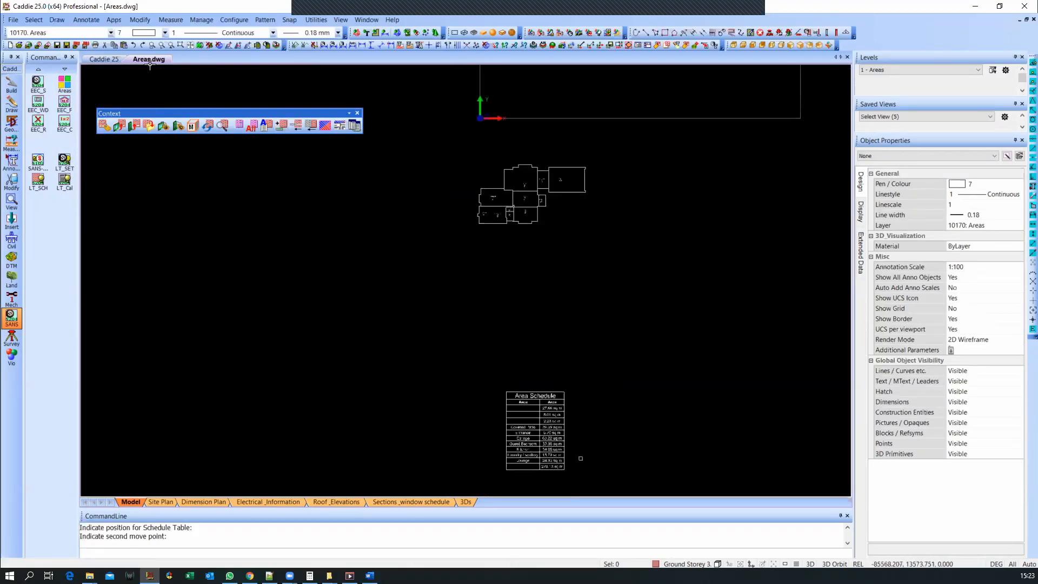
{"action": "left_click", "coordinate": [57, 20]}
{"action": "mouse_move", "coordinate": [81, 202]}
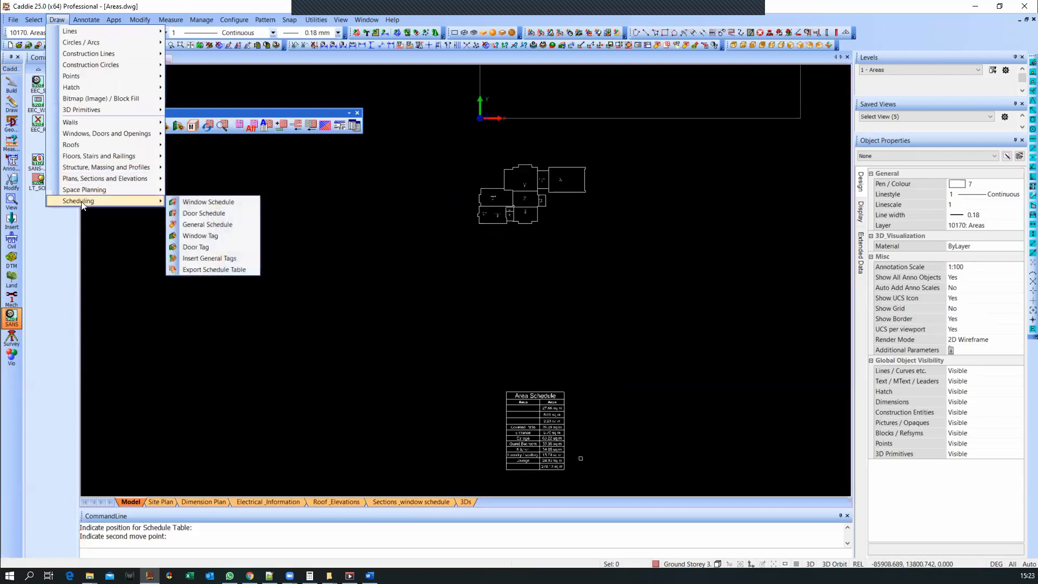
{"action": "left_click", "coordinate": [242, 224]}
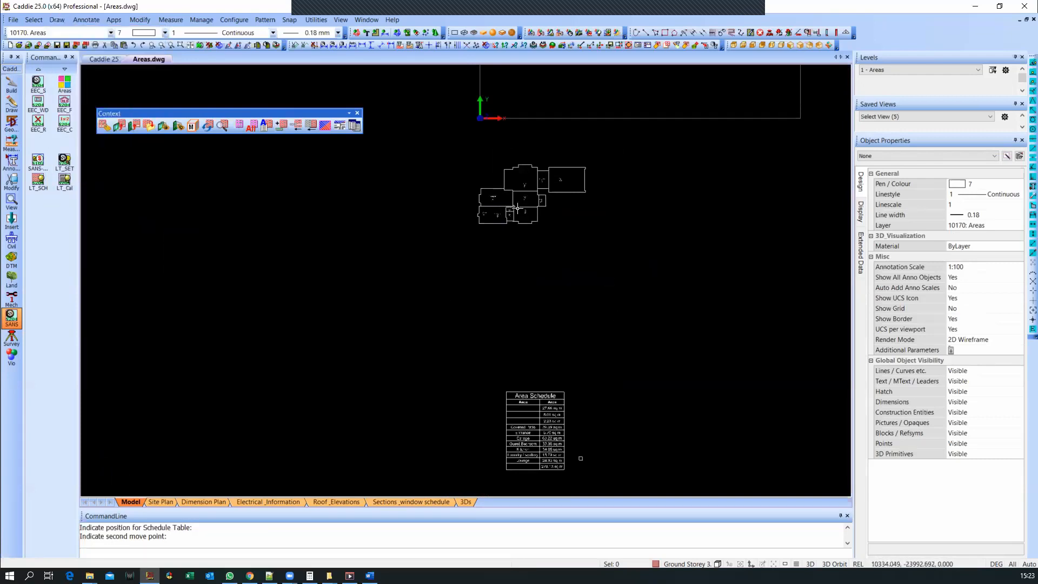
Step: Check the Garage outline's Area_Name and Area in its extended data and compare them with the Area Schedule table
{"action": "left_click", "coordinate": [562, 168]}
{"action": "left_click", "coordinate": [860, 252]}
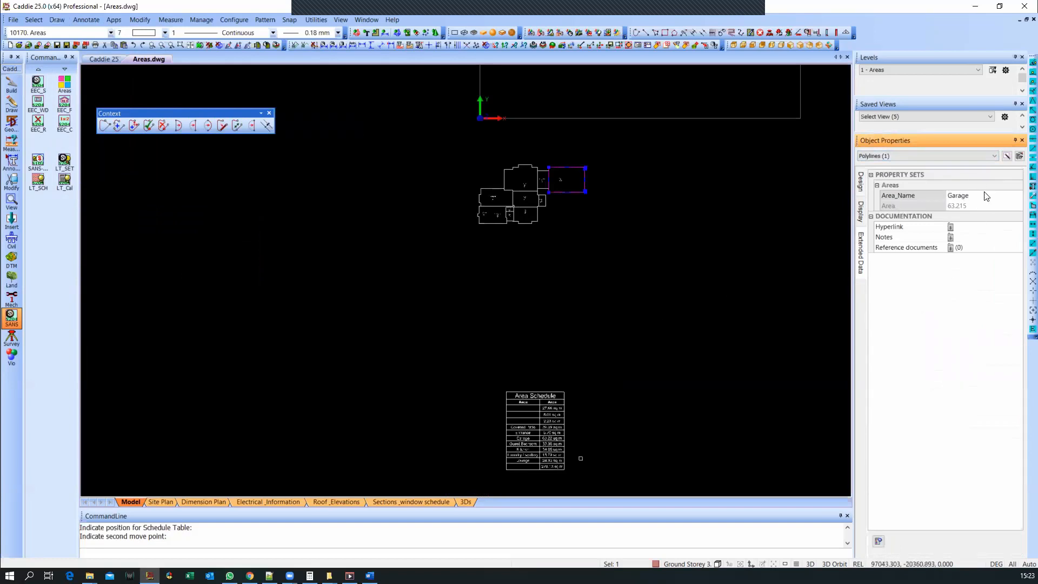
{"action": "left_click", "coordinate": [590, 364]}
{"action": "middle_click_drag", "start_coordinate": [545, 435], "coordinate": [553, 424]}
{"action": "scroll", "coordinate": [553, 423], "scroll_direction": "up", "scroll_amount": 5}
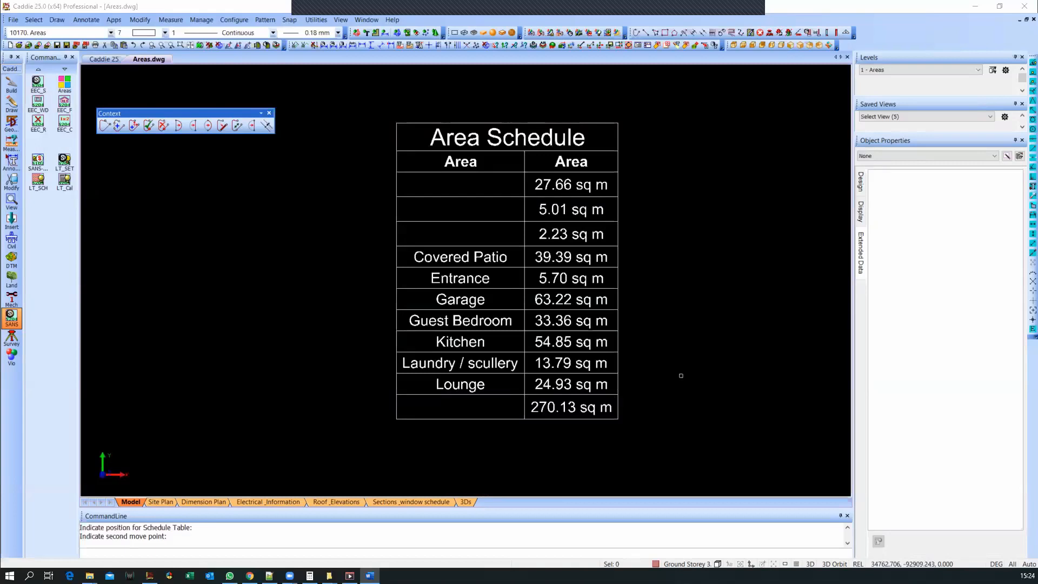
Step: Switch the active level from Areas to 0 - Ground Storey 3.145
{"action": "scroll", "coordinate": [681, 375], "scroll_direction": "down", "scroll_amount": 6}
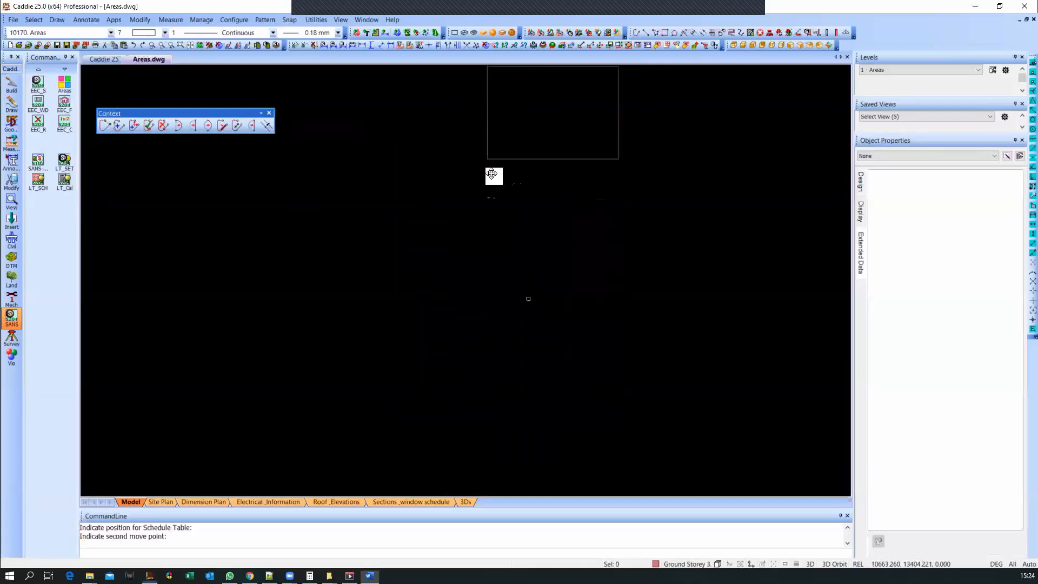
{"action": "middle_click_drag", "start_coordinate": [490, 173], "coordinate": [455, 249]}
{"action": "scroll", "coordinate": [455, 250], "scroll_direction": "up", "scroll_amount": 1}
{"action": "left_click", "coordinate": [910, 72]}
{"action": "left_click", "coordinate": [897, 79]}
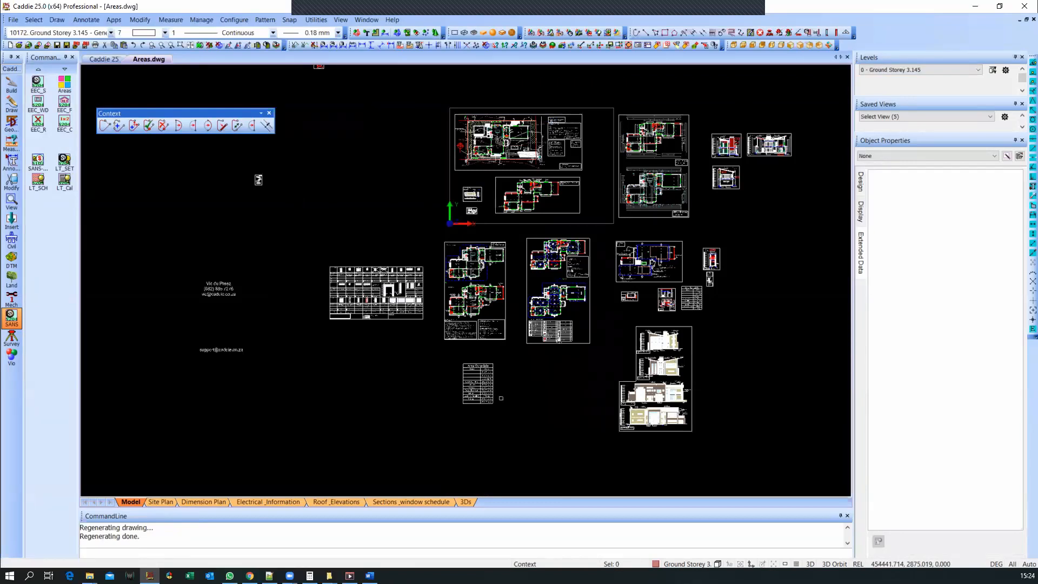
Step: Review the file types available for opening a drawing, list all drawing files, and preview Areas.dwg without opening it
{"action": "left_click", "coordinate": [13, 20]}
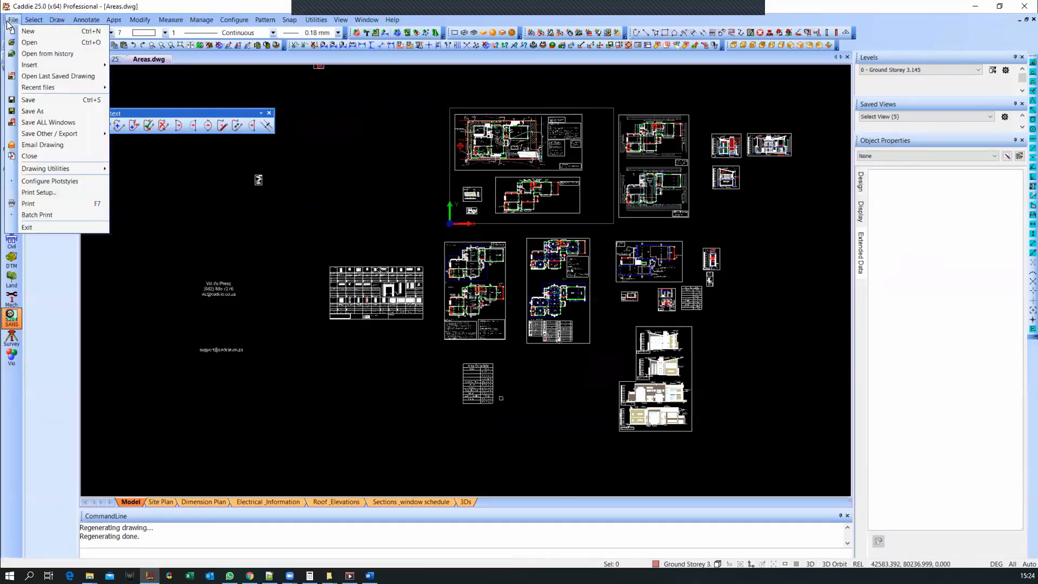
{"action": "left_click", "coordinate": [27, 46]}
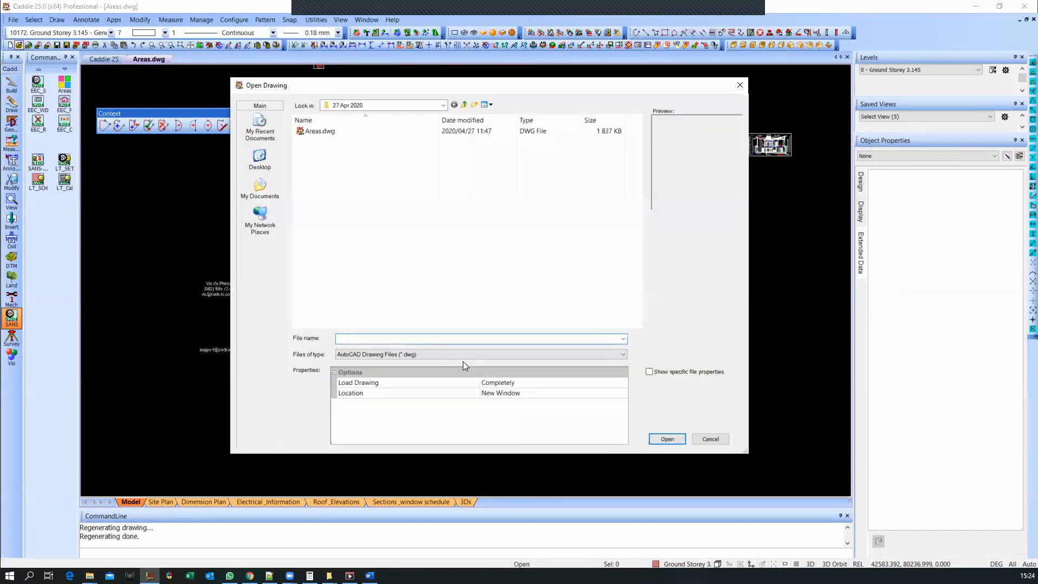
{"action": "left_click", "coordinate": [464, 355]}
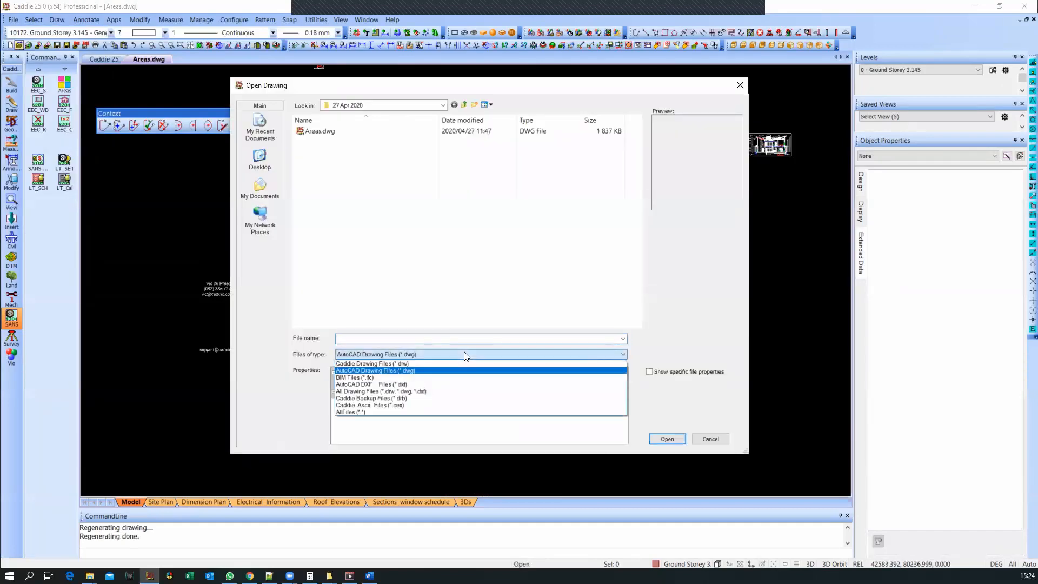
{"action": "left_click", "coordinate": [392, 395]}
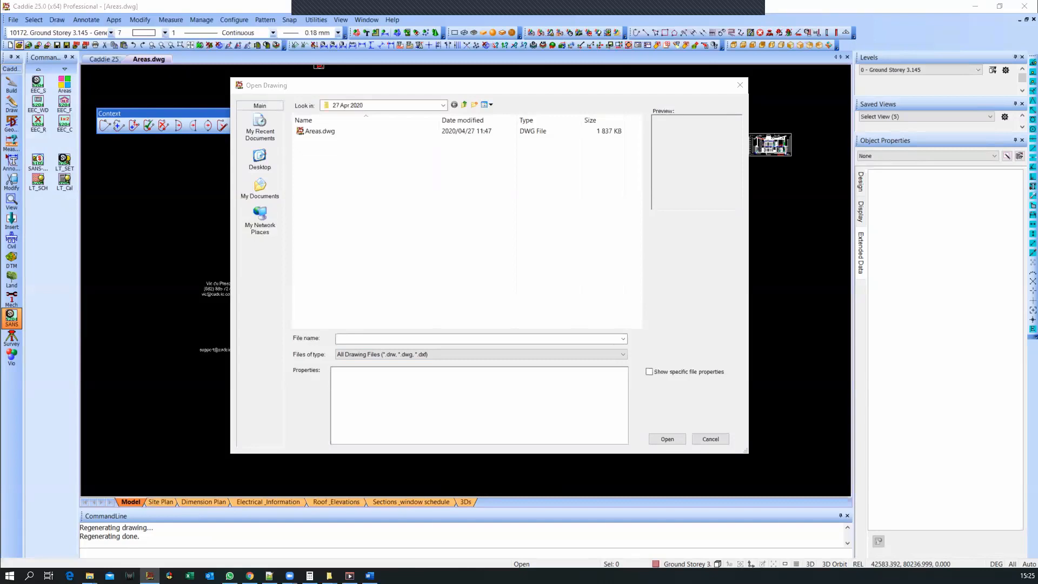
{"action": "left_click", "coordinate": [573, 355]}
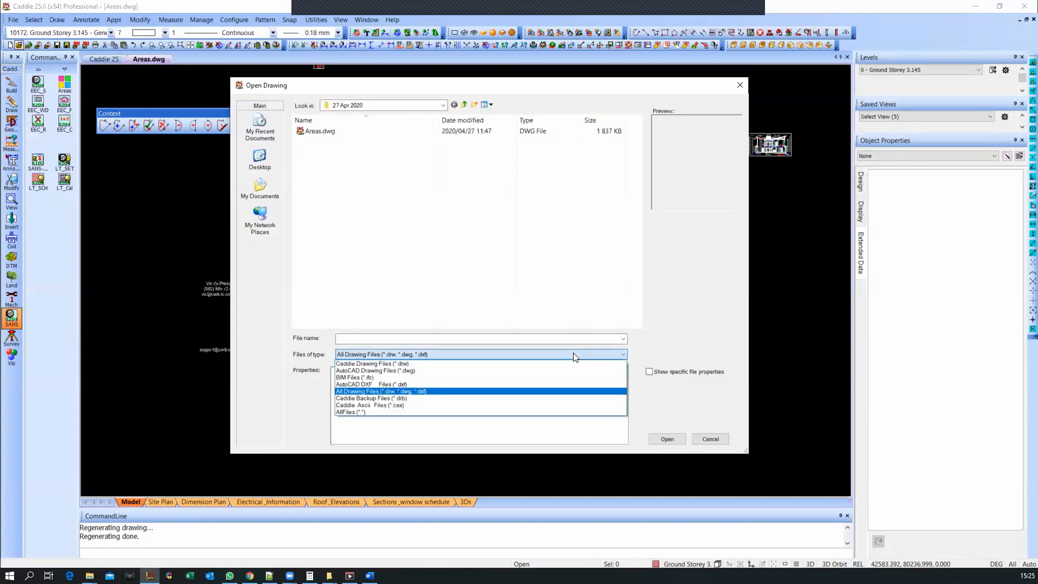
{"action": "left_click", "coordinate": [574, 356]}
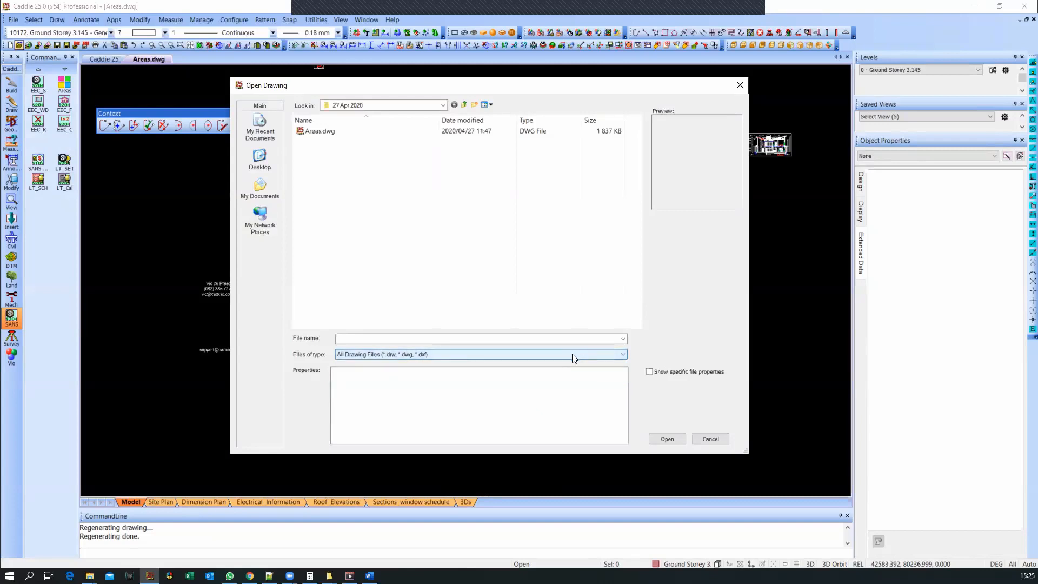
{"action": "left_click", "coordinate": [574, 359]}
{"action": "left_click", "coordinate": [414, 371]}
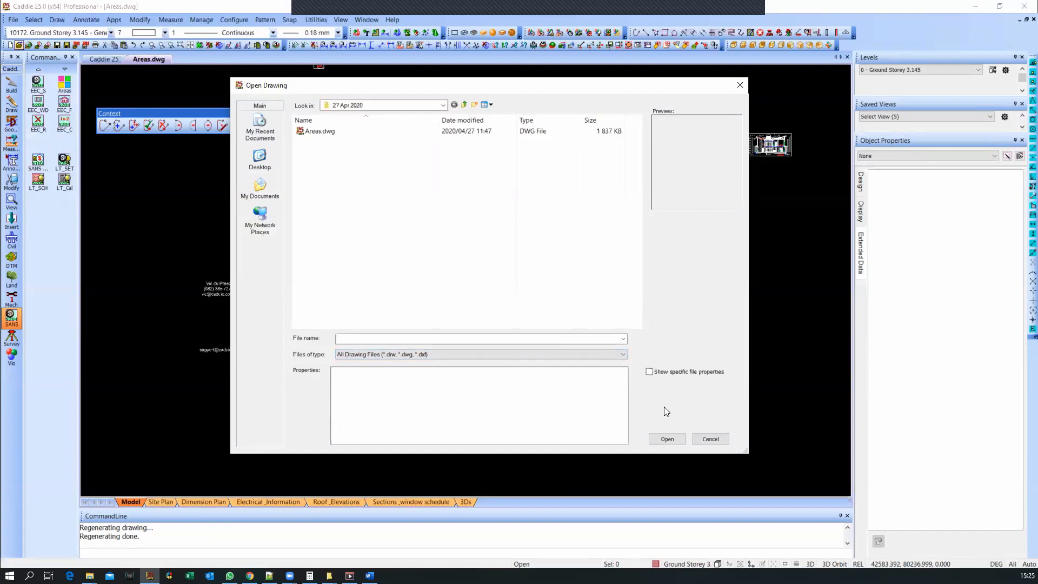
{"action": "left_click", "coordinate": [315, 132]}
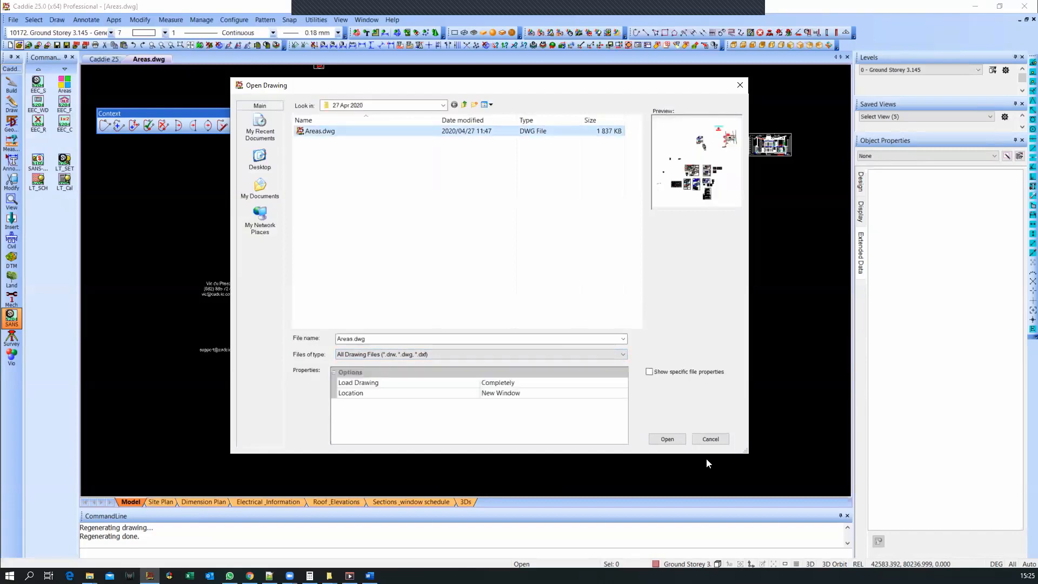
{"action": "left_click", "coordinate": [706, 438]}
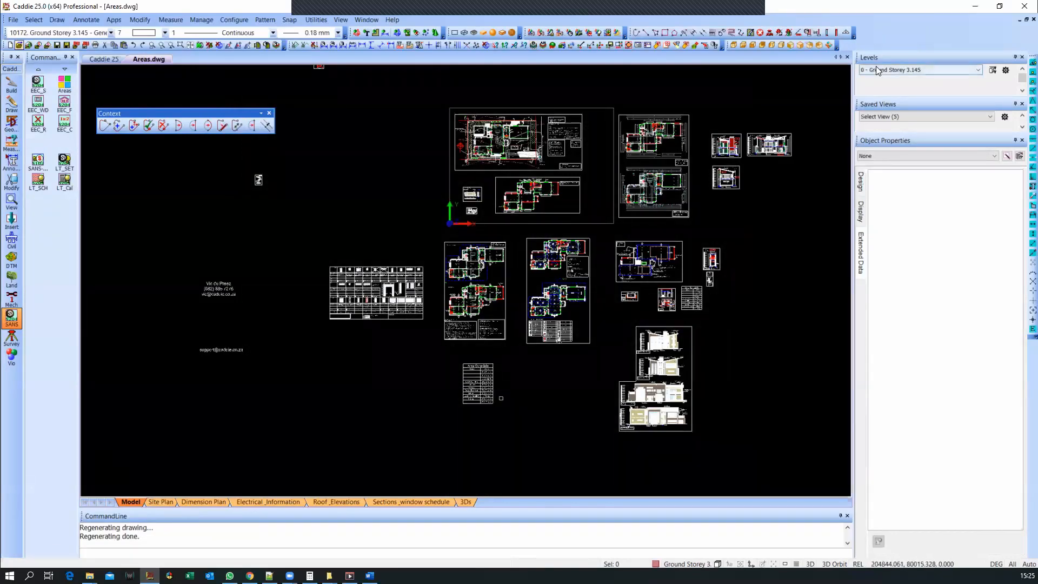
Step: Close Areas.dwg without saving and reopen it from the 27 Apr 2020 folder, listing all drawing files and using the Editing purpose
{"action": "left_click", "coordinate": [848, 58]}
{"action": "left_click", "coordinate": [527, 313]}
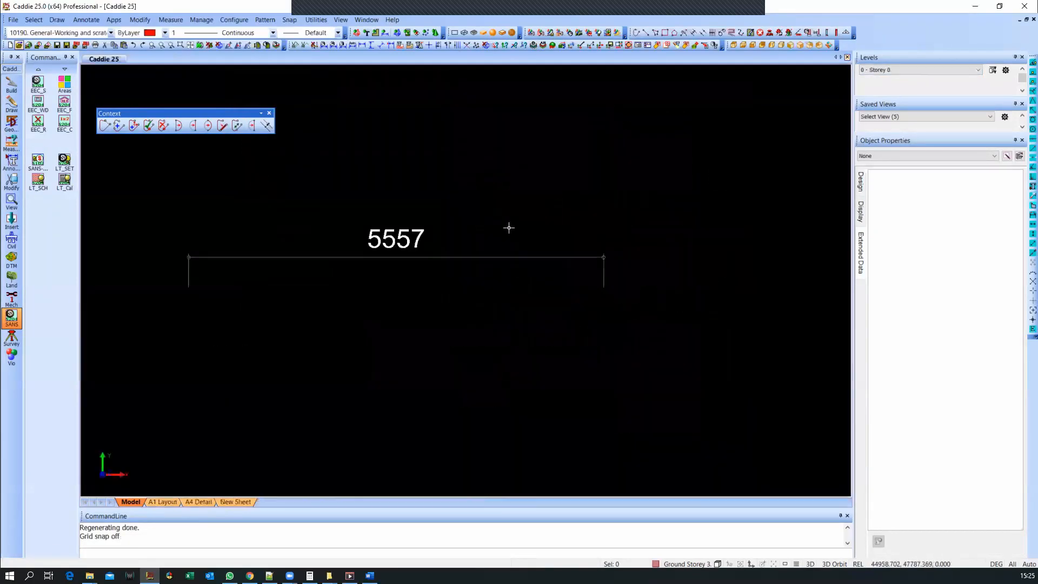
{"action": "left_click", "coordinate": [18, 44]}
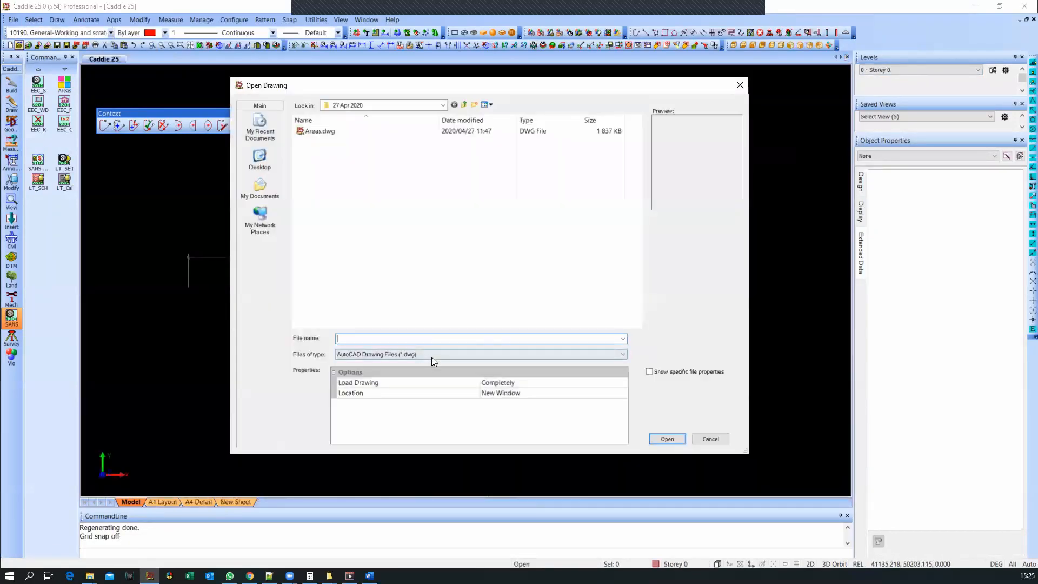
{"action": "left_click", "coordinate": [437, 354]}
{"action": "left_click", "coordinate": [379, 391]}
{"action": "left_click", "coordinate": [313, 131]}
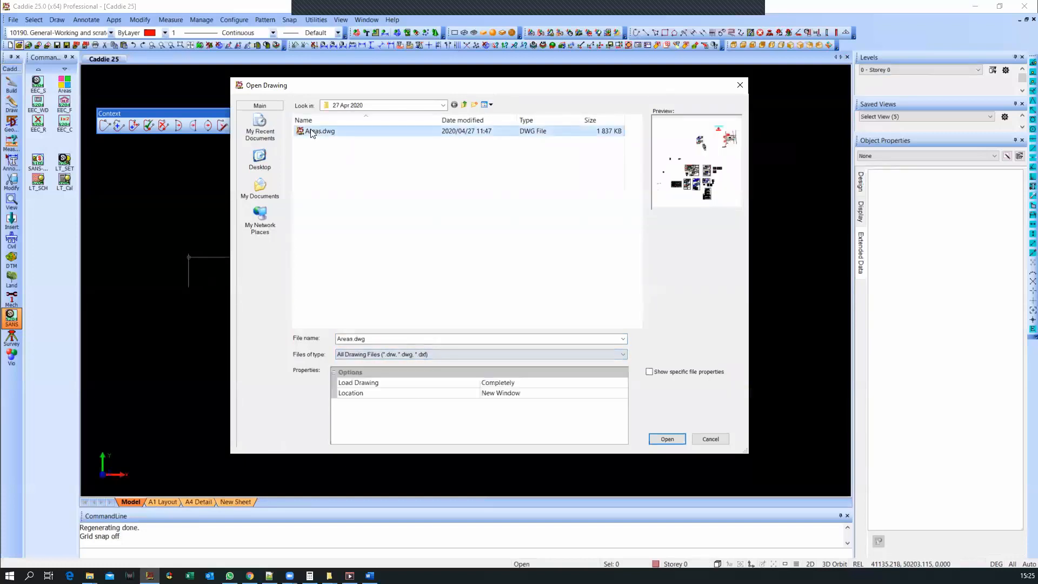
{"action": "left_click", "coordinate": [679, 438]}
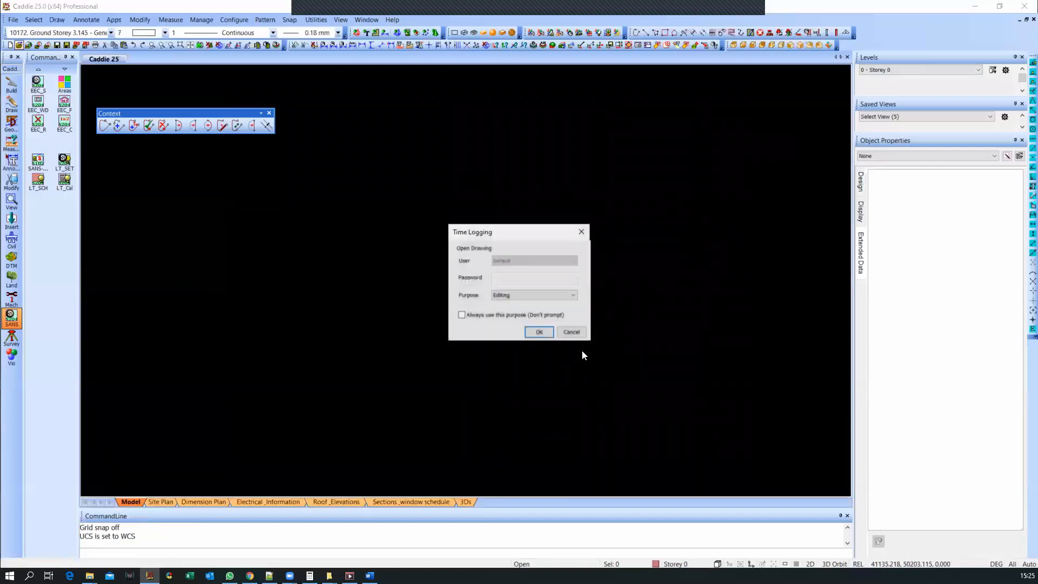
{"action": "left_click", "coordinate": [538, 331]}
{"action": "left_click", "coordinate": [598, 348]}
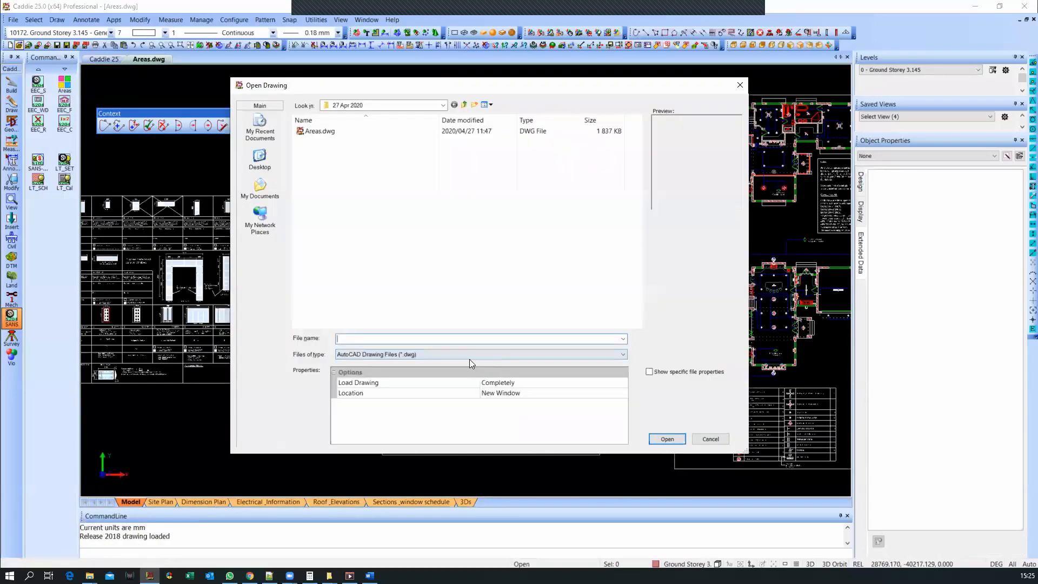
Step: Check which file type is preselected for opening another drawing and which other types are offered
{"action": "left_click", "coordinate": [460, 354]}
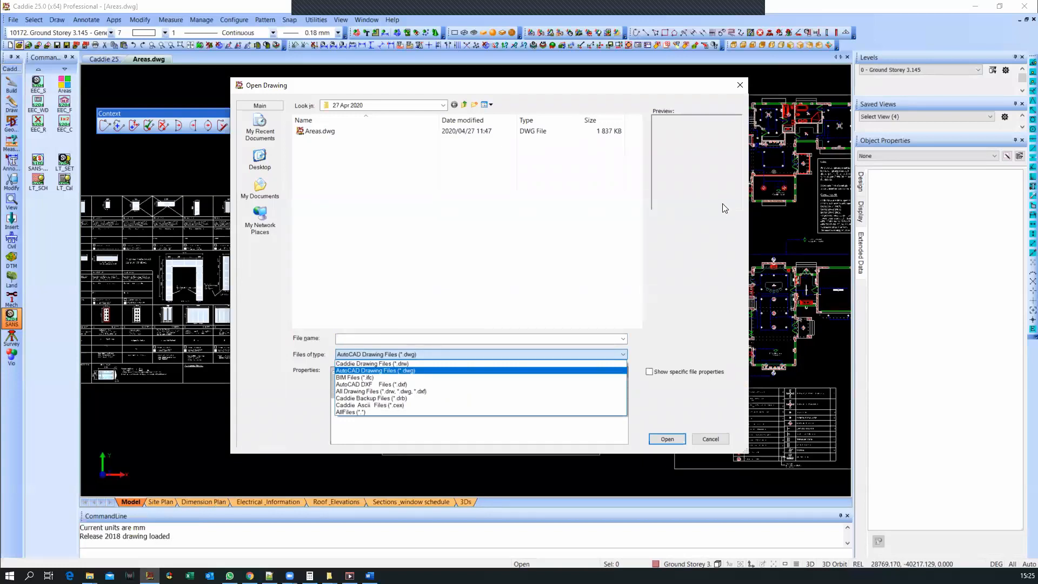
{"action": "left_click", "coordinate": [653, 99]}
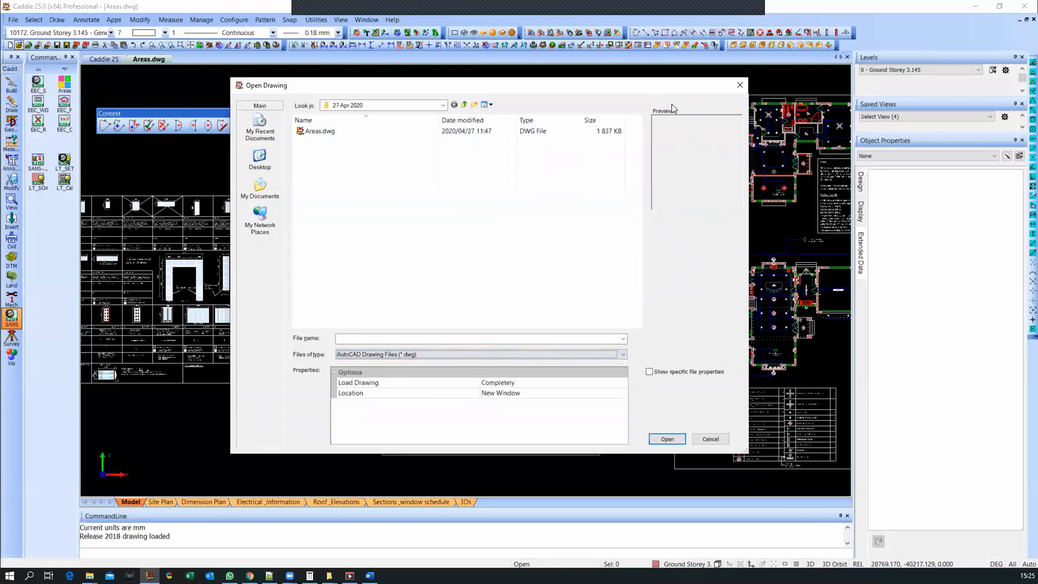